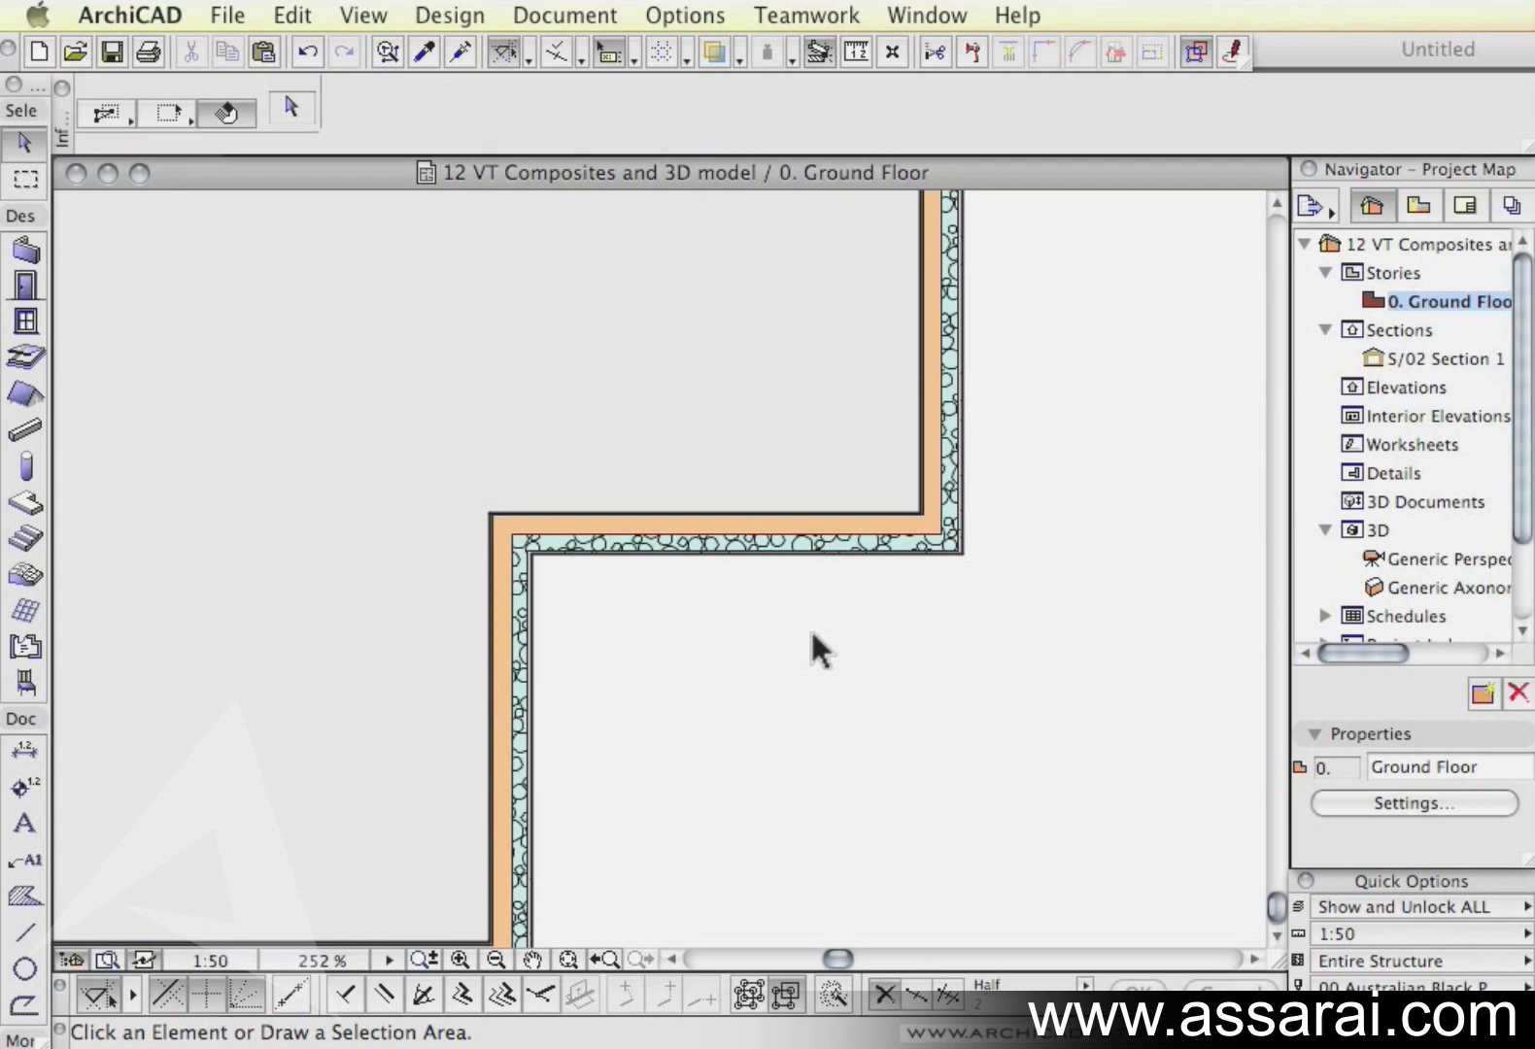
- Capture the stepped composite wall's cross-section as a custom profile
{"action": "scroll", "coordinate": [788, 588], "scroll_direction": "up", "scroll_amount": 2}
{"action": "scroll", "coordinate": [788, 589], "scroll_direction": "left", "scroll_amount": 1}
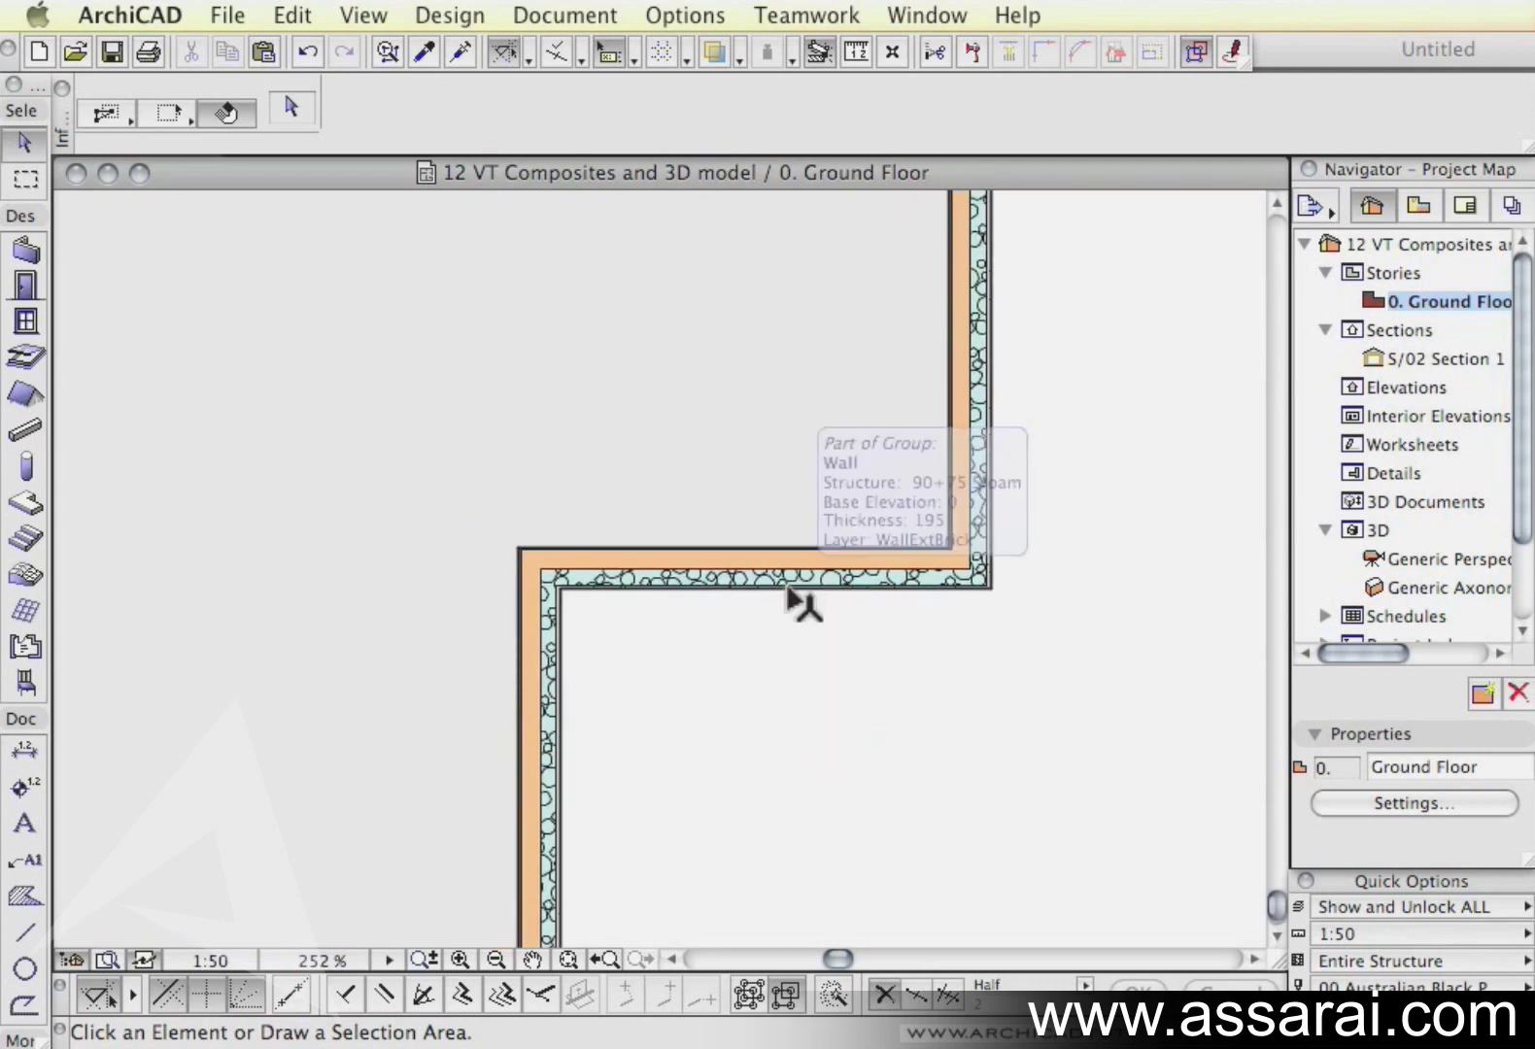
{"action": "left_click", "coordinate": [791, 593]}
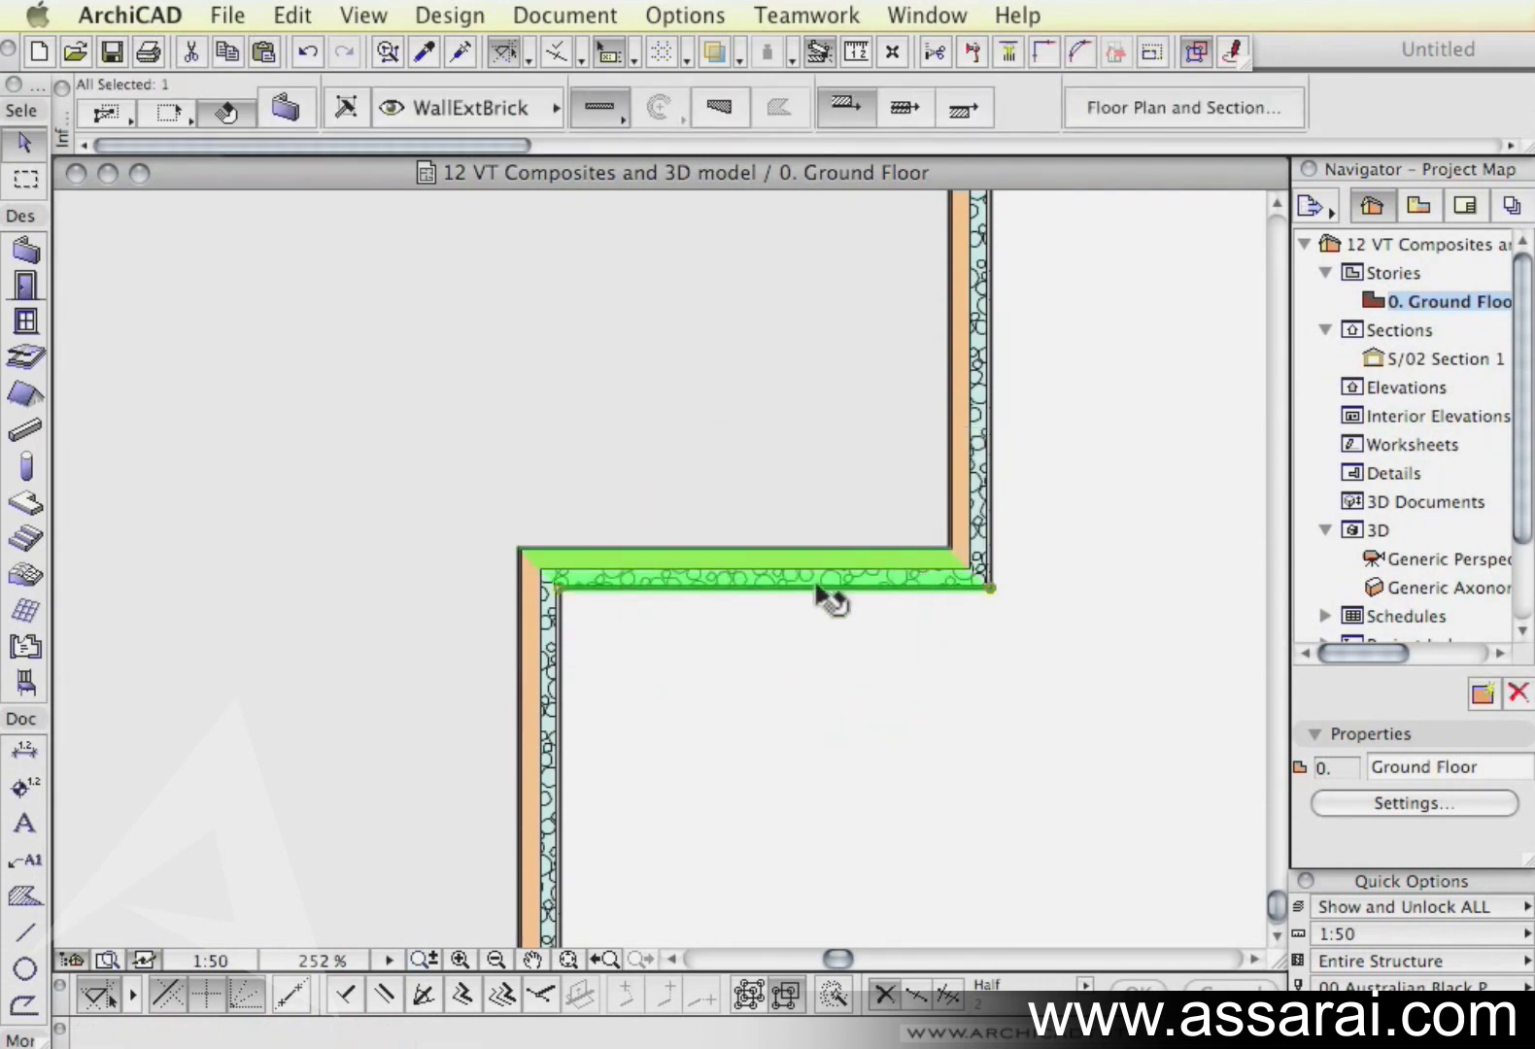
{"action": "left_click", "coordinate": [448, 16]}
{"action": "mouse_move", "coordinate": [530, 214]}
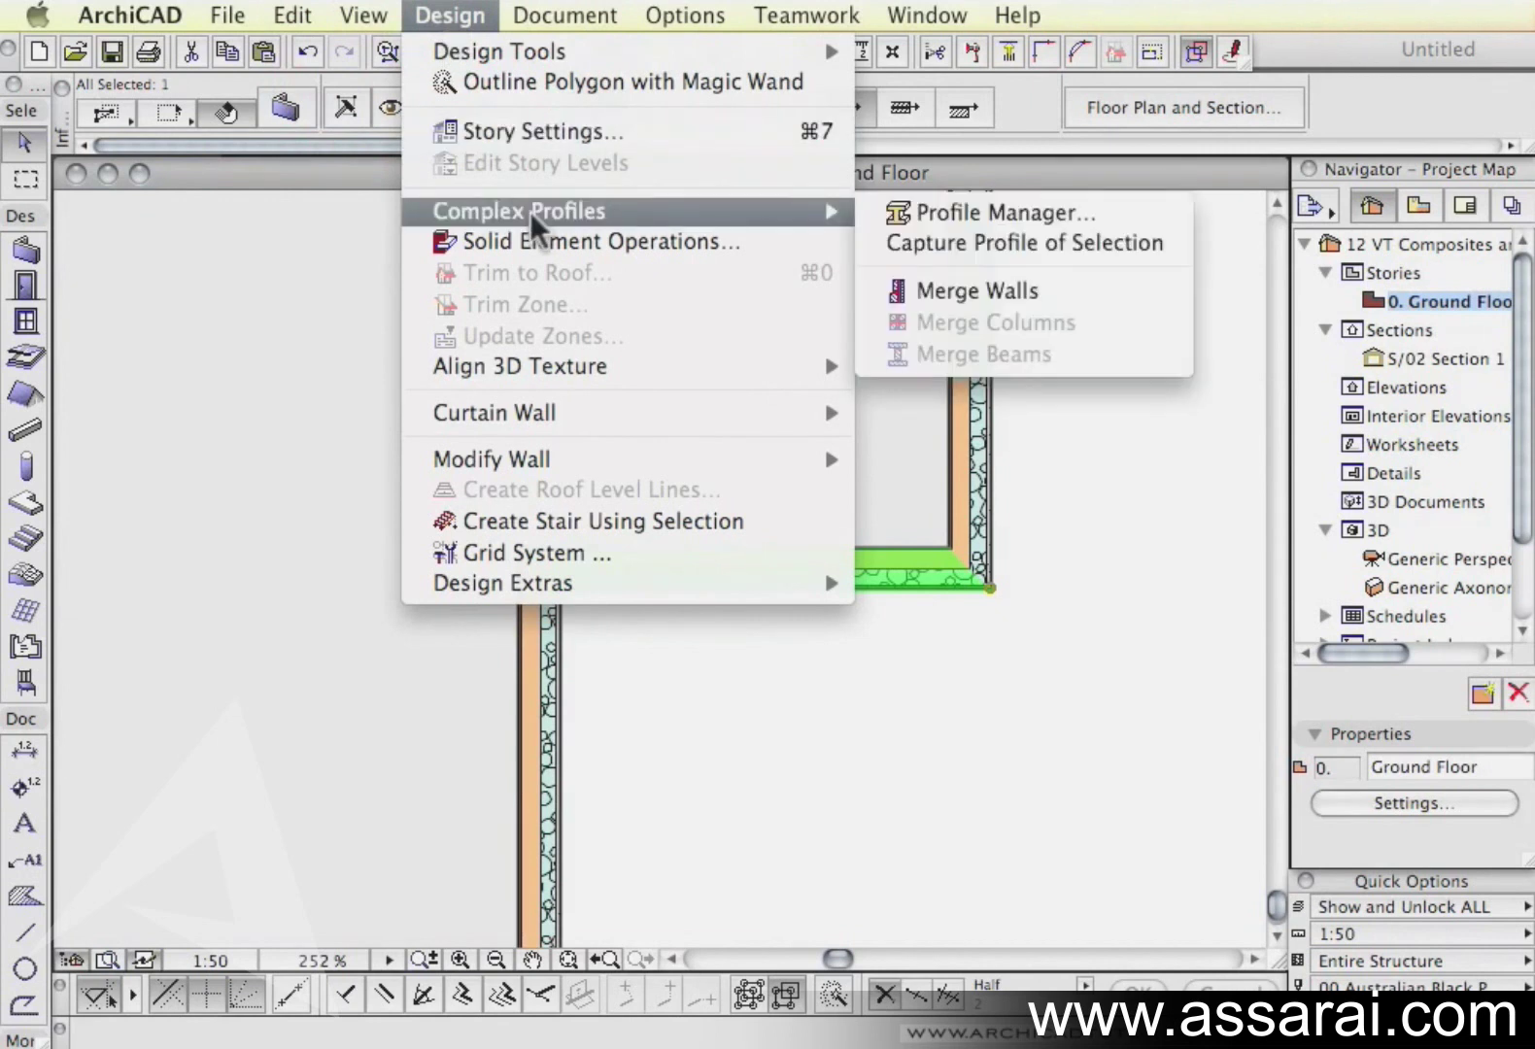
{"action": "left_click", "coordinate": [978, 248]}
- Show the Uniform Profile Contours settings in the Profile Manager
{"action": "left_click_drag", "start_coordinate": [1103, 165], "coordinate": [1049, 152]}
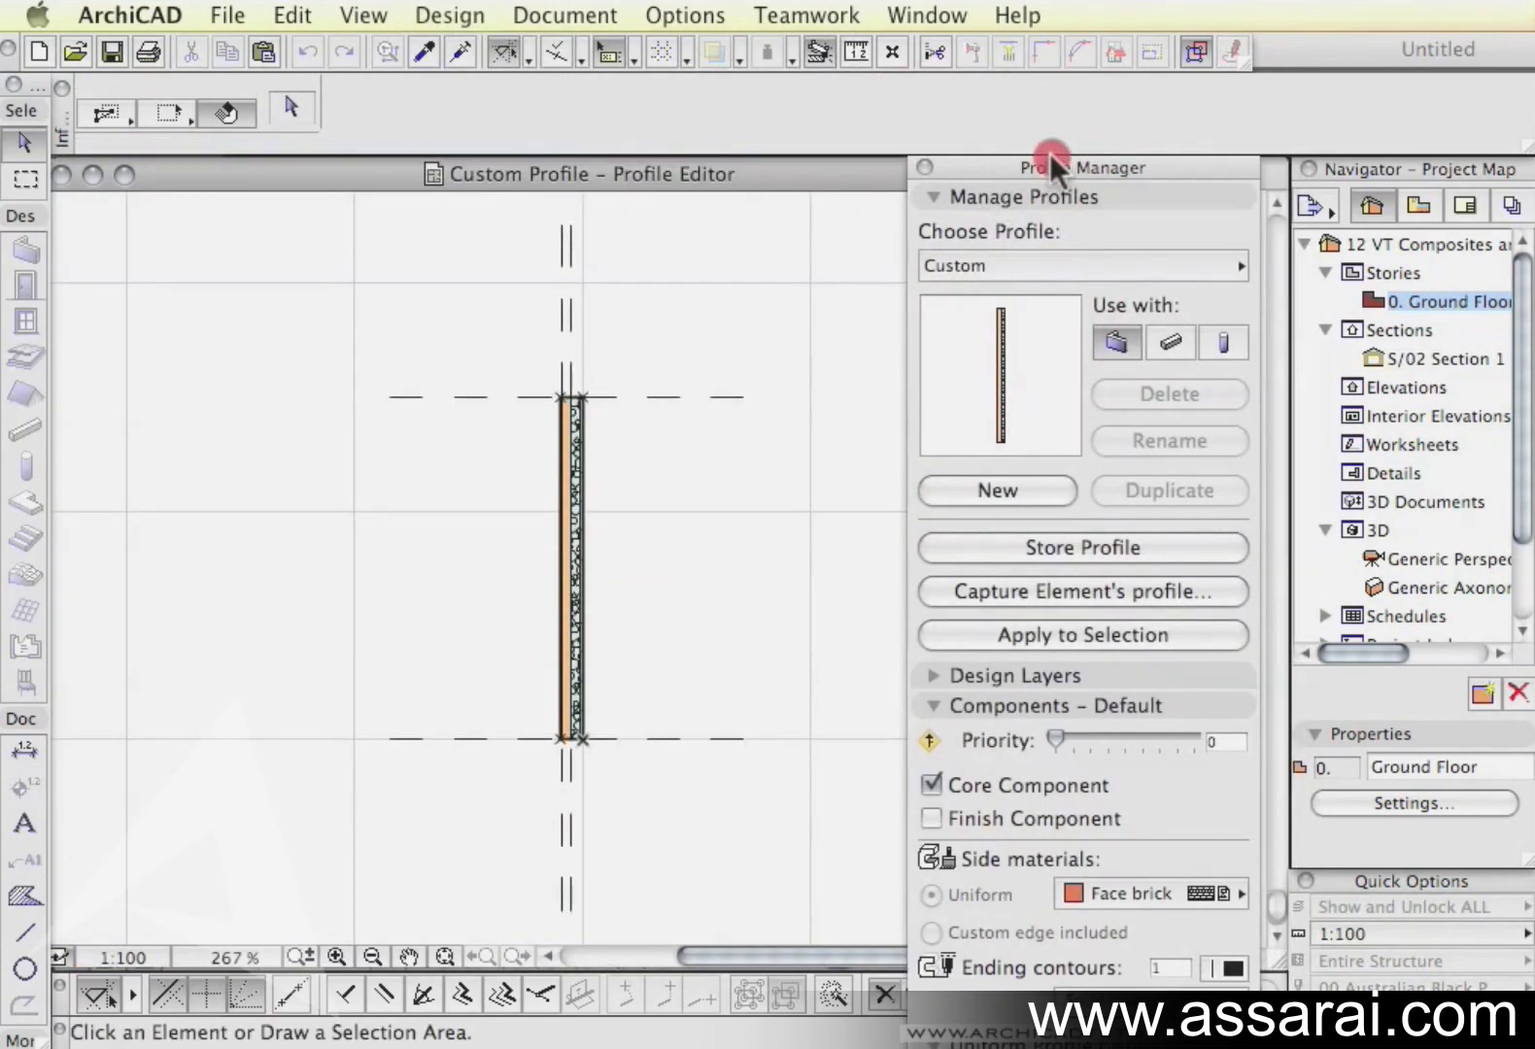
{"action": "left_click_drag", "start_coordinate": [1049, 152], "coordinate": [1131, 157]}
{"action": "scroll", "coordinate": [611, 630], "scroll_direction": "up", "scroll_amount": 3}
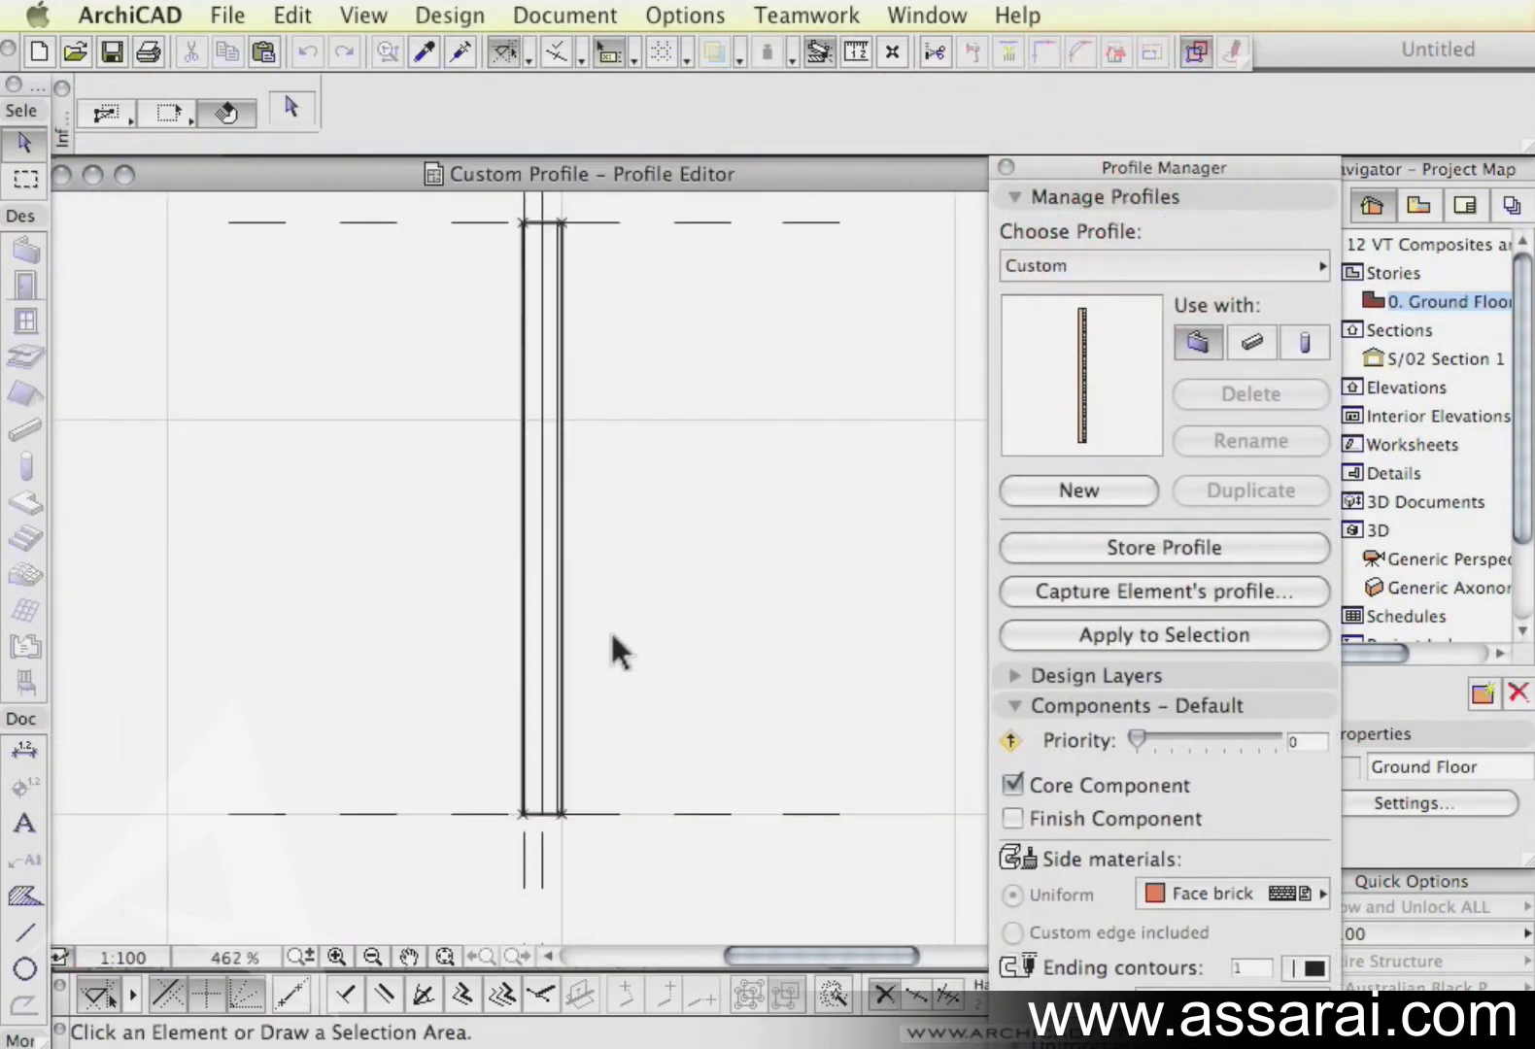
{"action": "scroll", "coordinate": [602, 630], "scroll_direction": "up", "scroll_amount": 5}
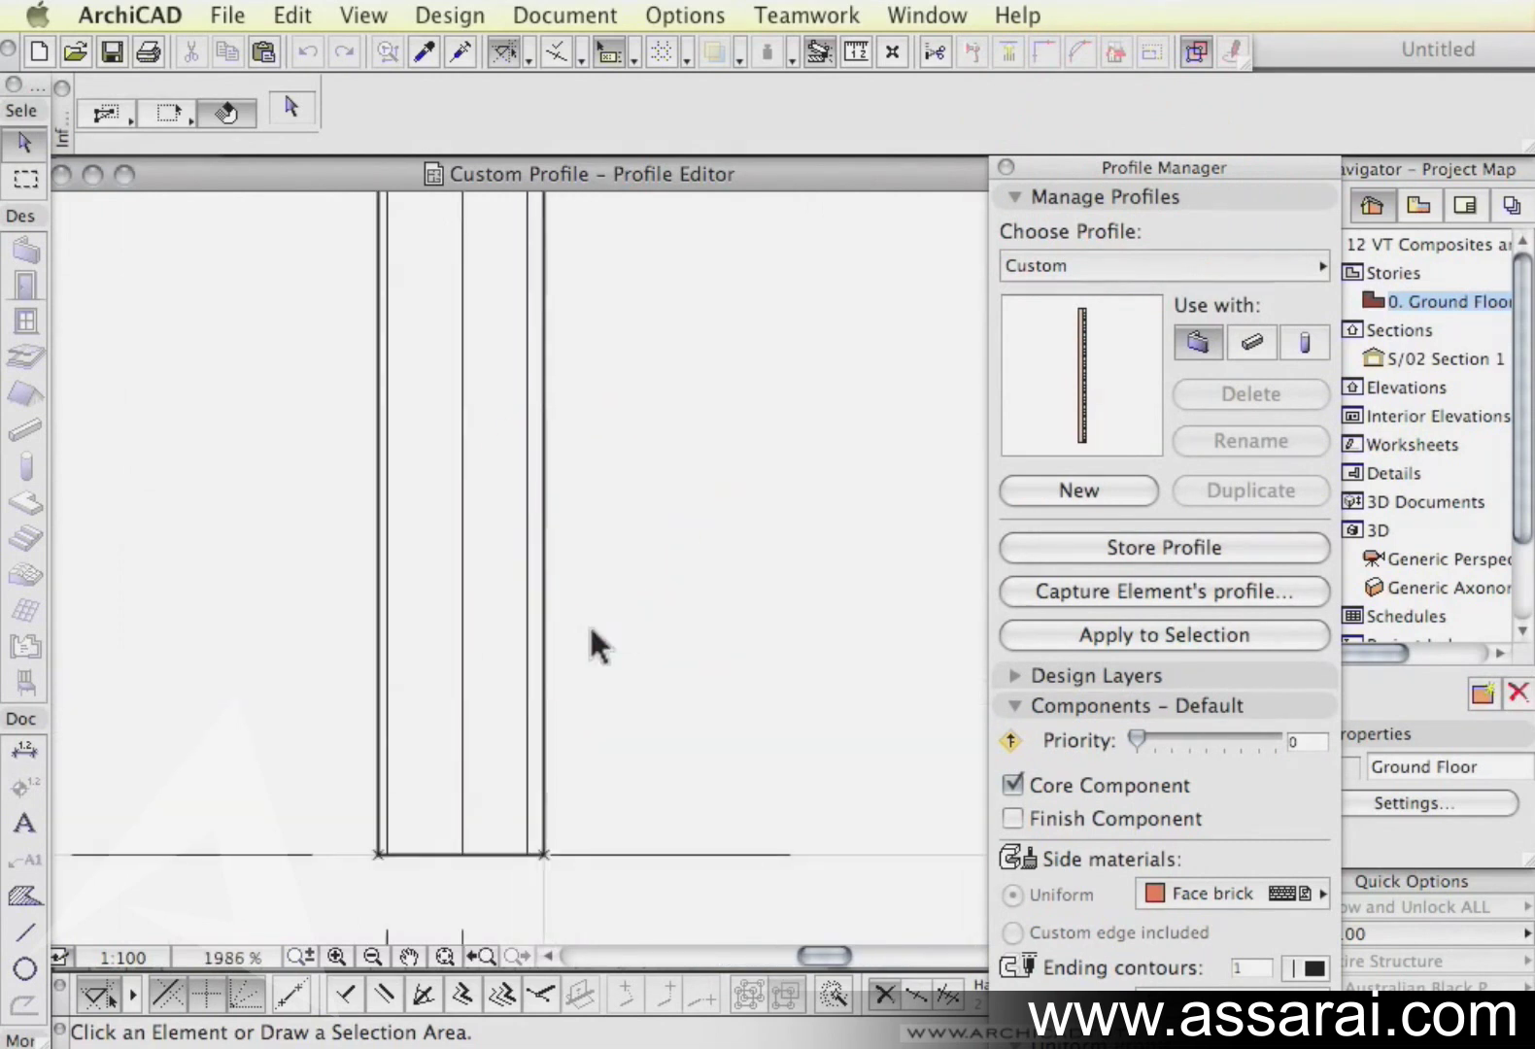
{"action": "middle_click_drag", "start_coordinate": [590, 623], "coordinate": [718, 471]}
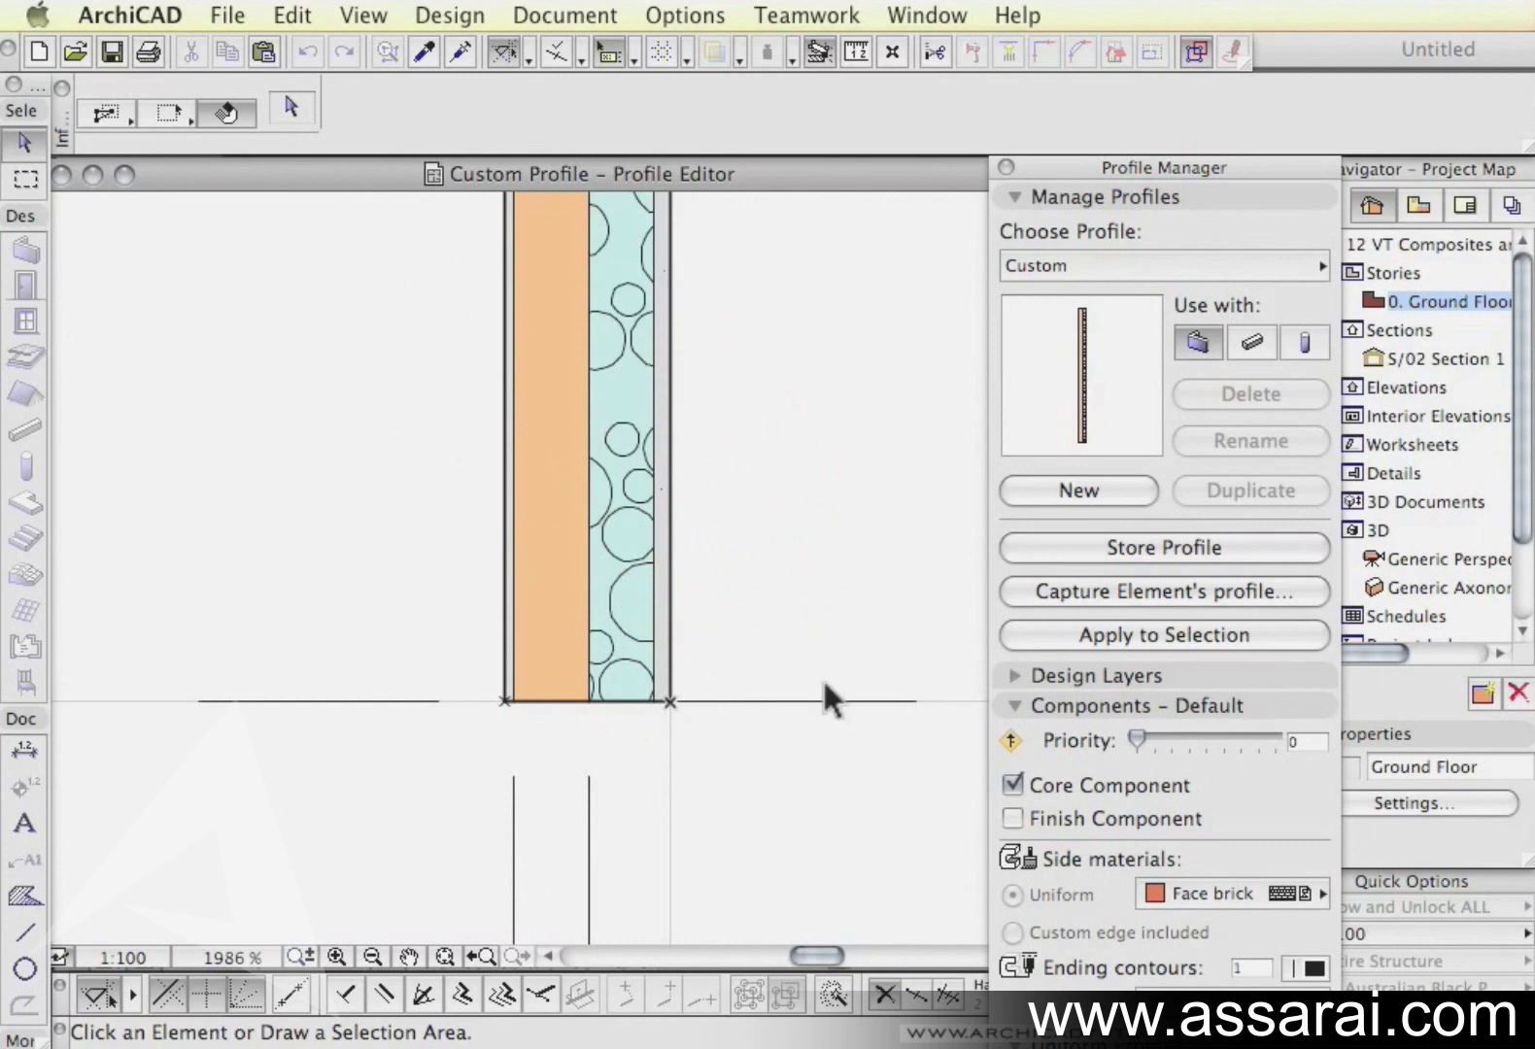
{"action": "left_click", "coordinate": [1013, 705]}
- Zoom in on the profile's bottom corner and select all profile elements
{"action": "scroll", "coordinate": [559, 656], "scroll_direction": "down", "scroll_amount": 3}
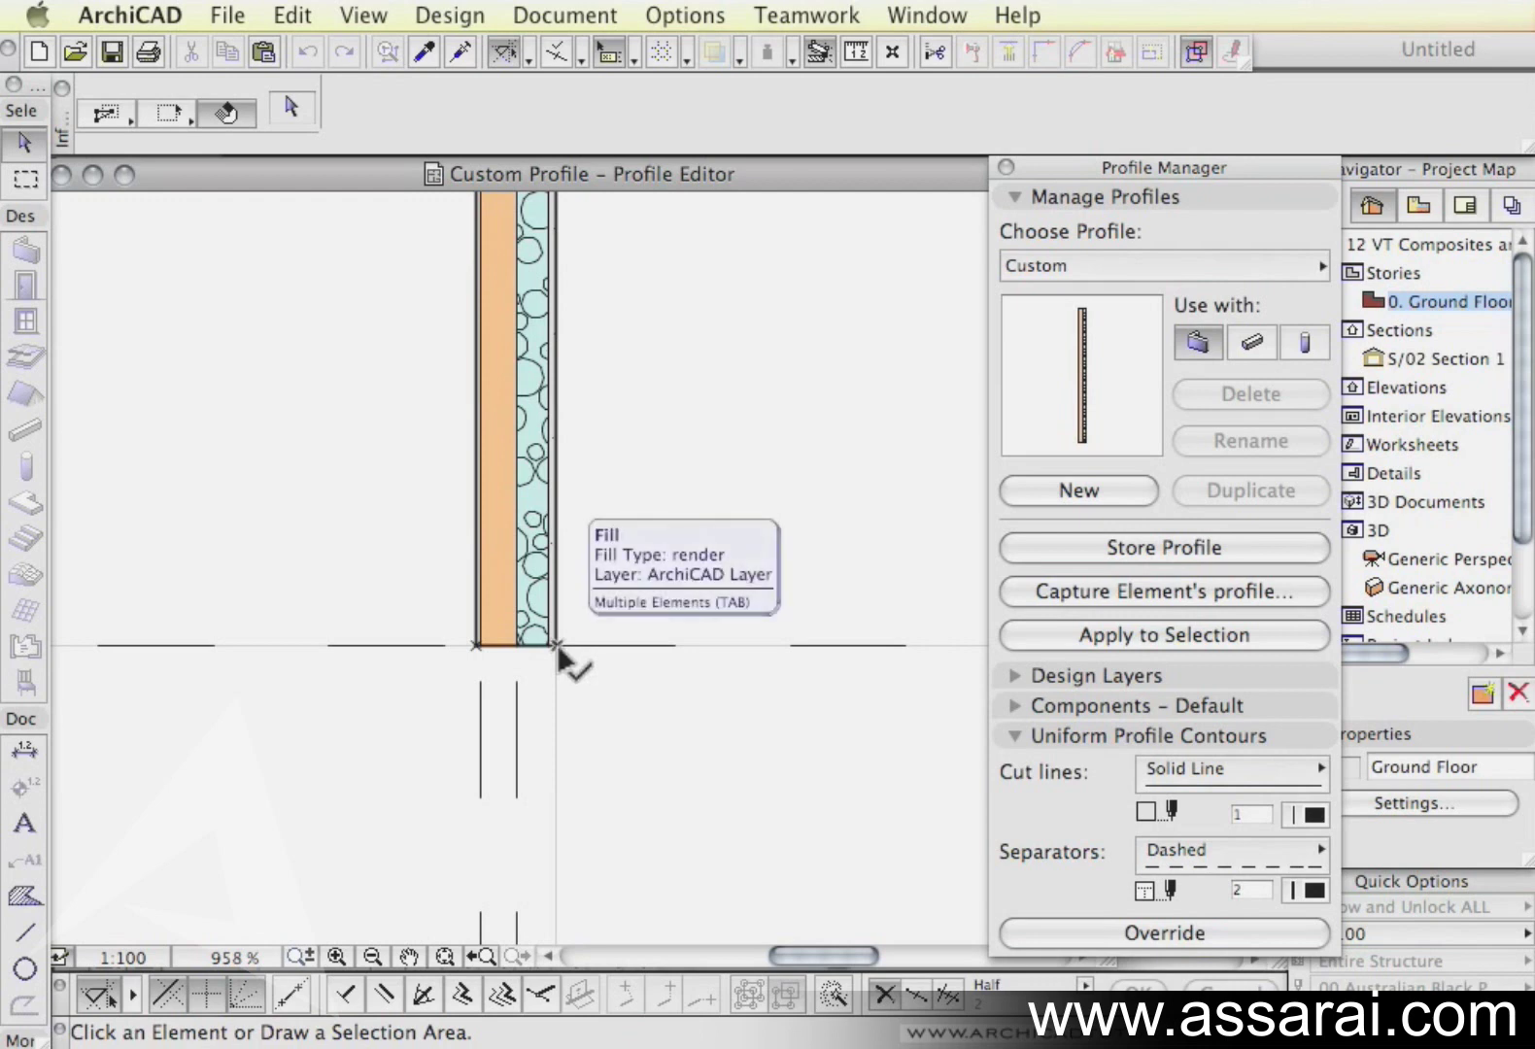
{"action": "scroll", "coordinate": [558, 656], "scroll_direction": "down", "scroll_amount": 3}
{"action": "middle_click_drag", "start_coordinate": [652, 671], "coordinate": [593, 714]}
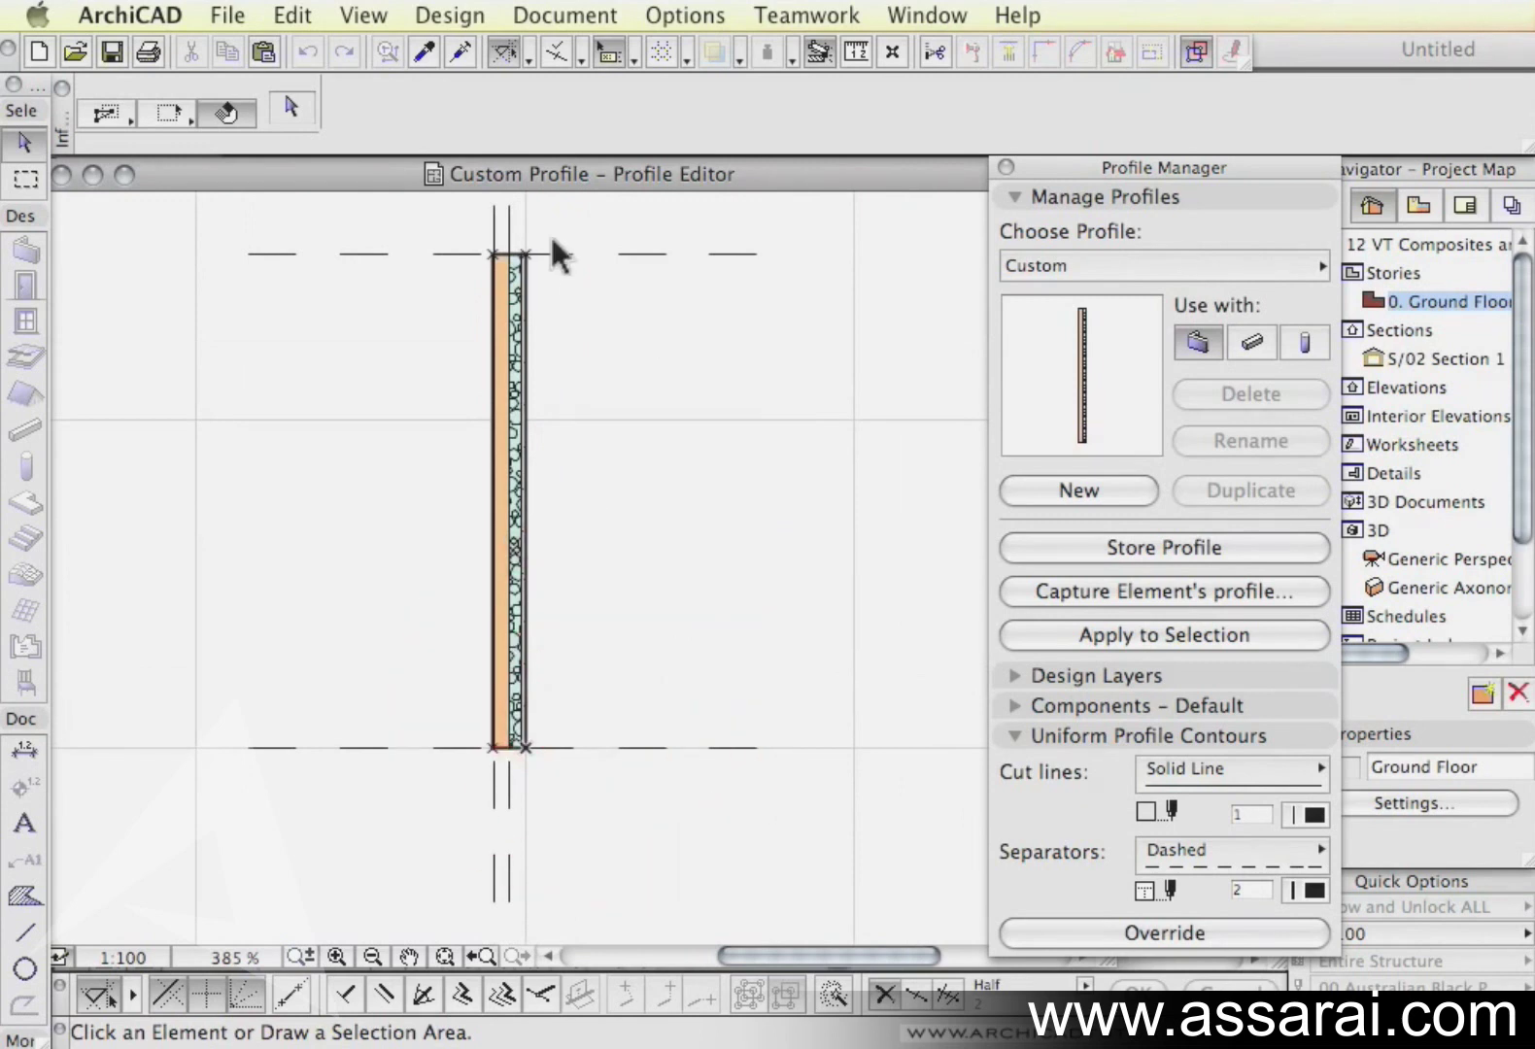
{"action": "middle_click_drag", "start_coordinate": [590, 595], "coordinate": [602, 620]}
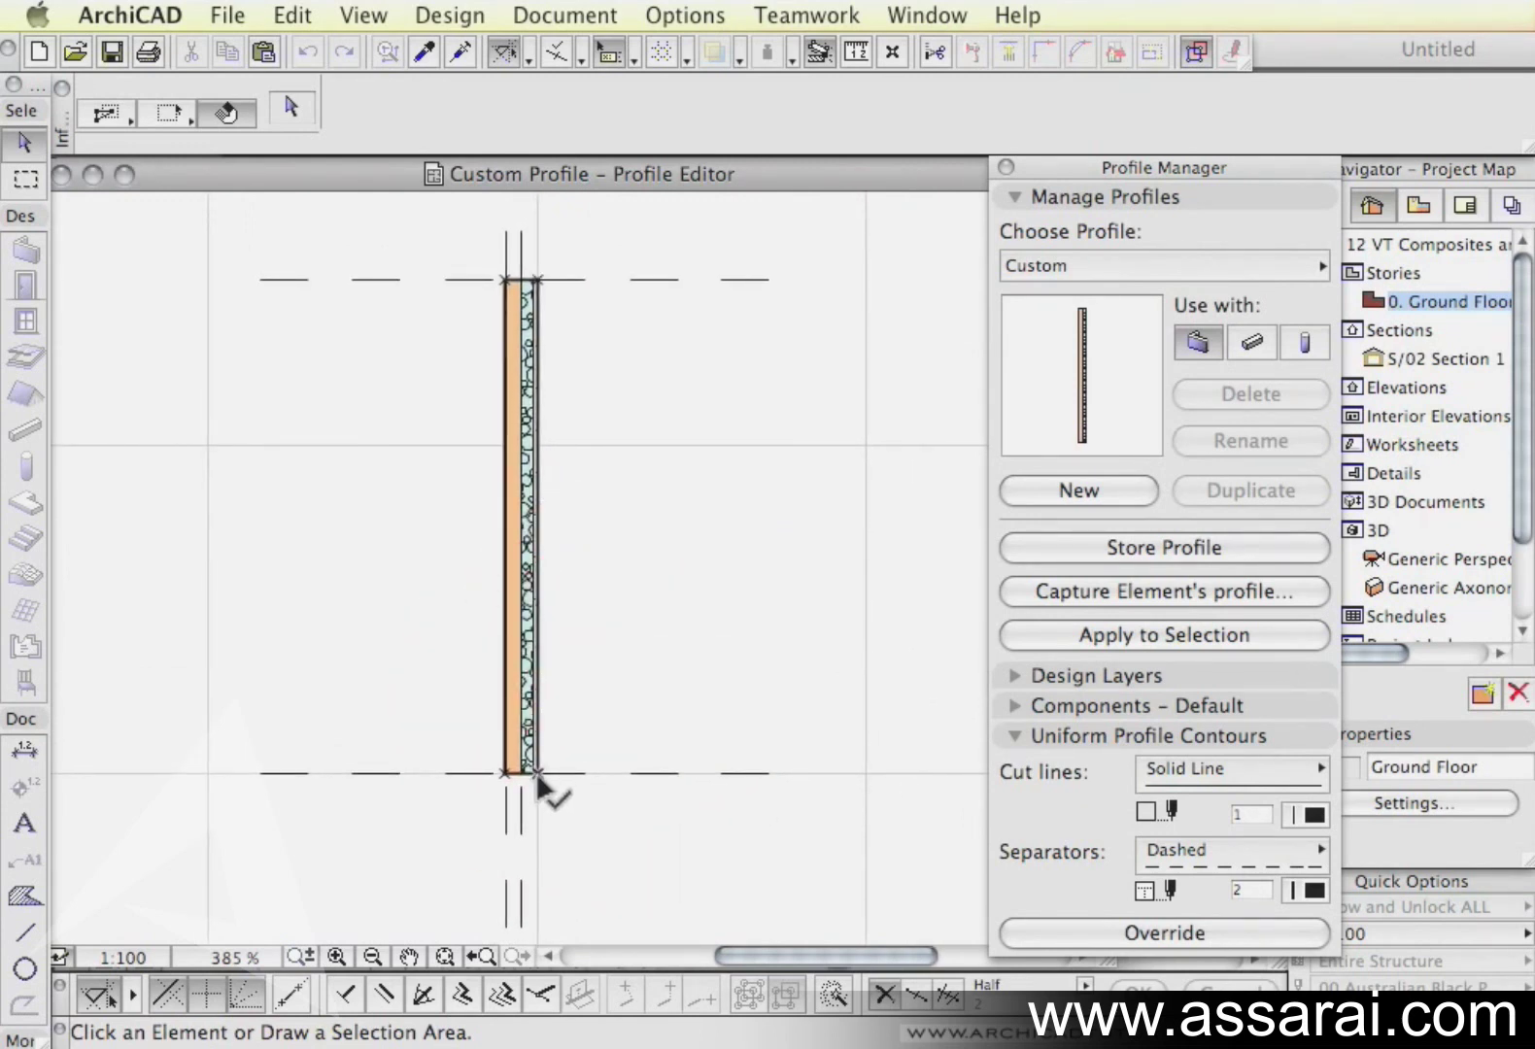
{"action": "scroll", "coordinate": [550, 787], "scroll_direction": "up", "scroll_amount": 3}
{"action": "middle_click_drag", "start_coordinate": [558, 789], "coordinate": [614, 775]}
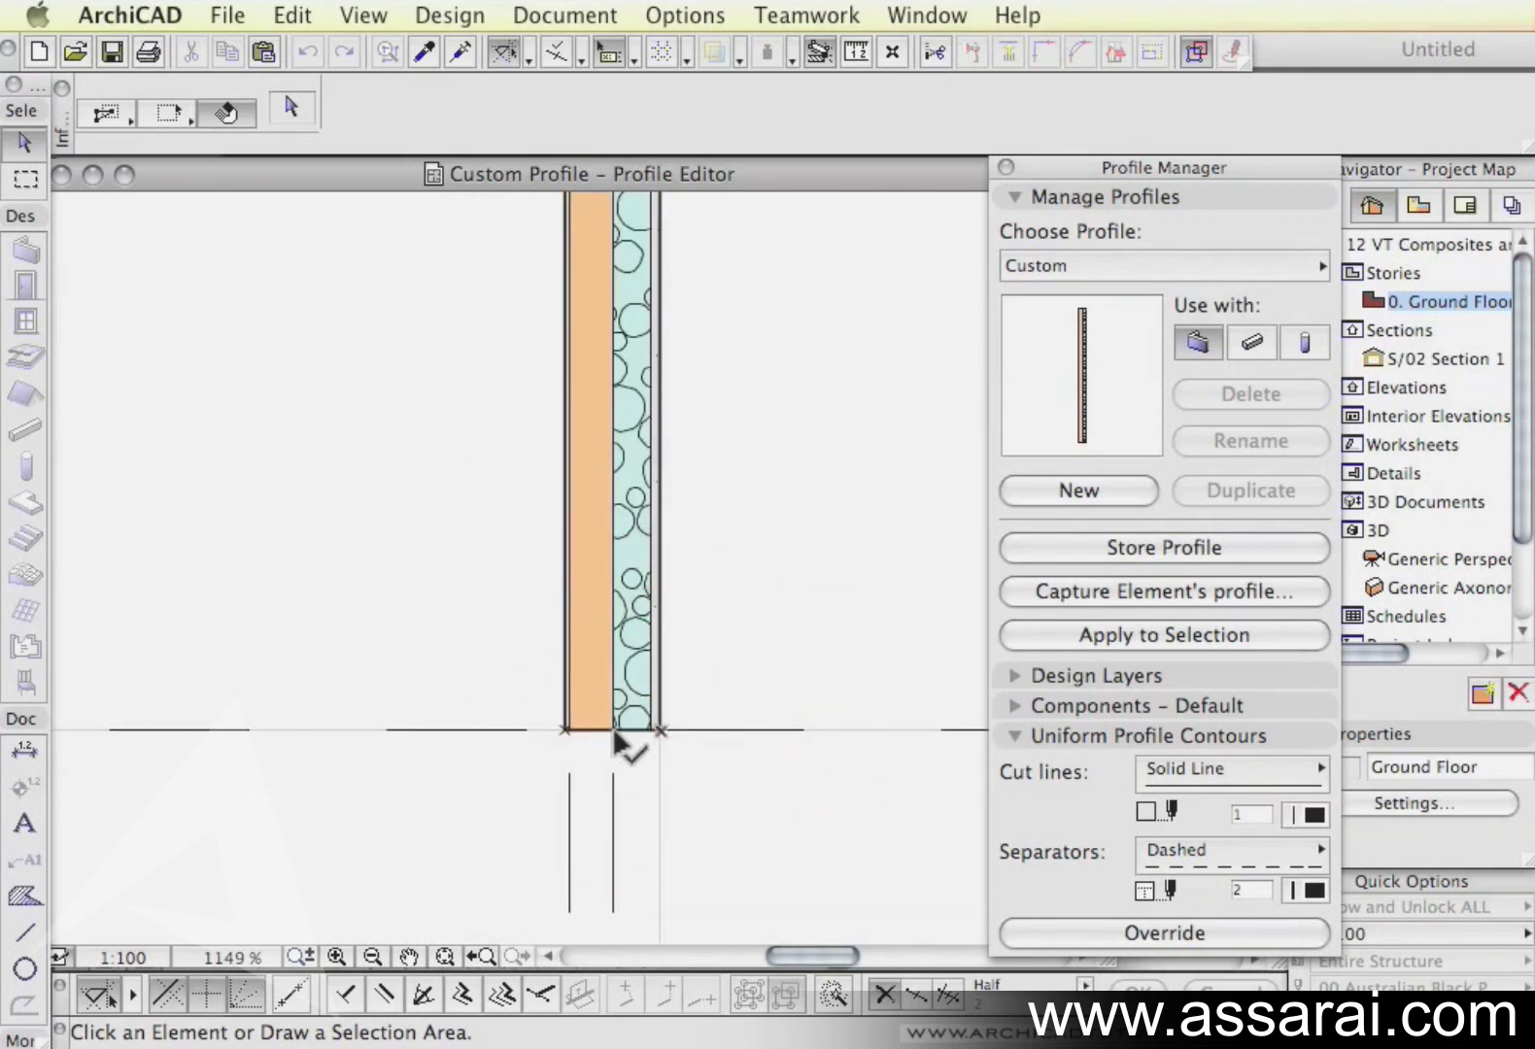
{"action": "scroll", "coordinate": [693, 753], "scroll_direction": "up", "scroll_amount": 2}
{"action": "middle_click_drag", "start_coordinate": [691, 757], "coordinate": [729, 809]}
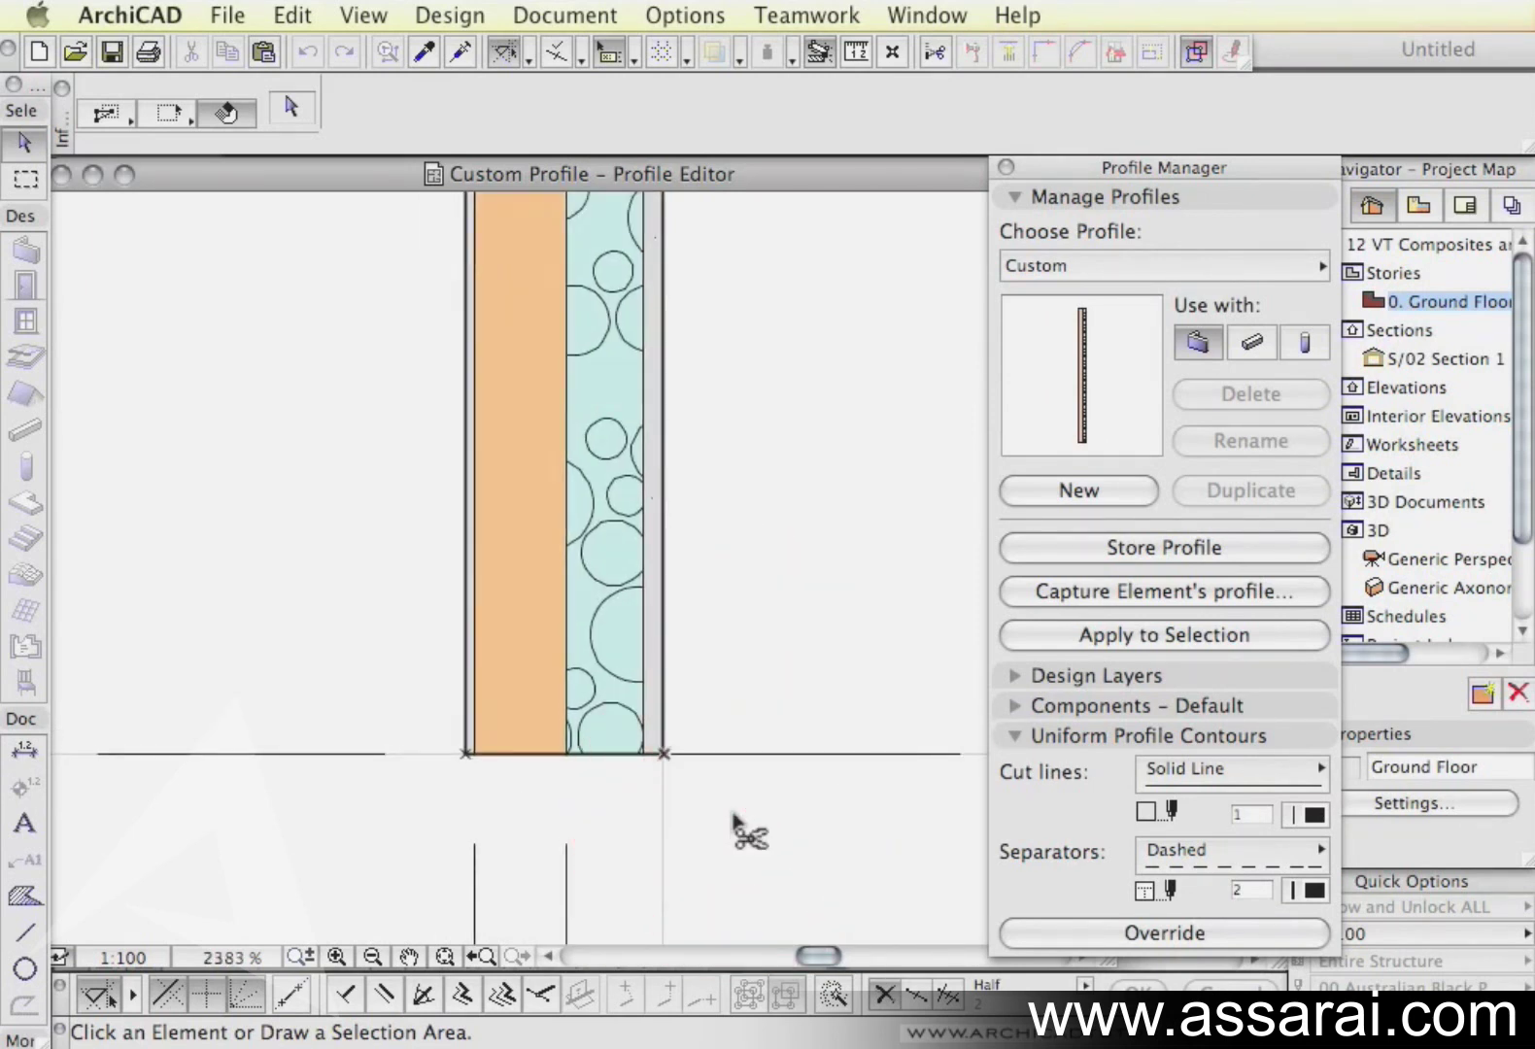
{"action": "key", "text": "super+a"}
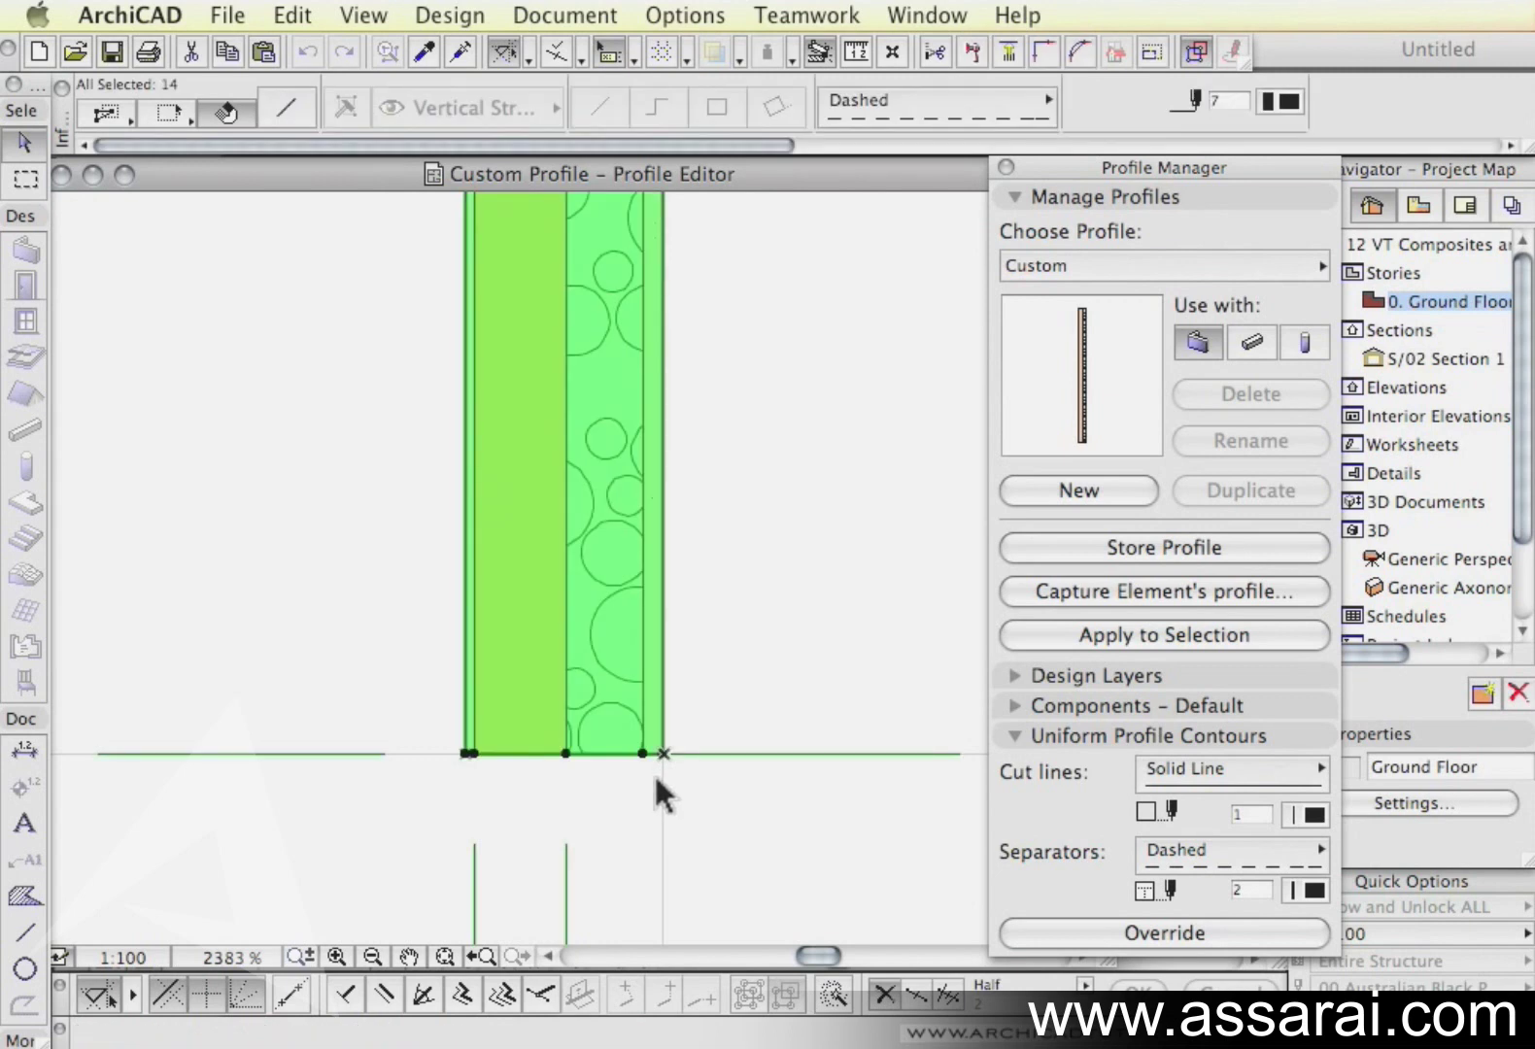
- Drag all profile elements 95 right from the brick-foam node to the origin, then fit the view
{"action": "scroll", "coordinate": [657, 777], "scroll_direction": "up", "scroll_amount": 2}
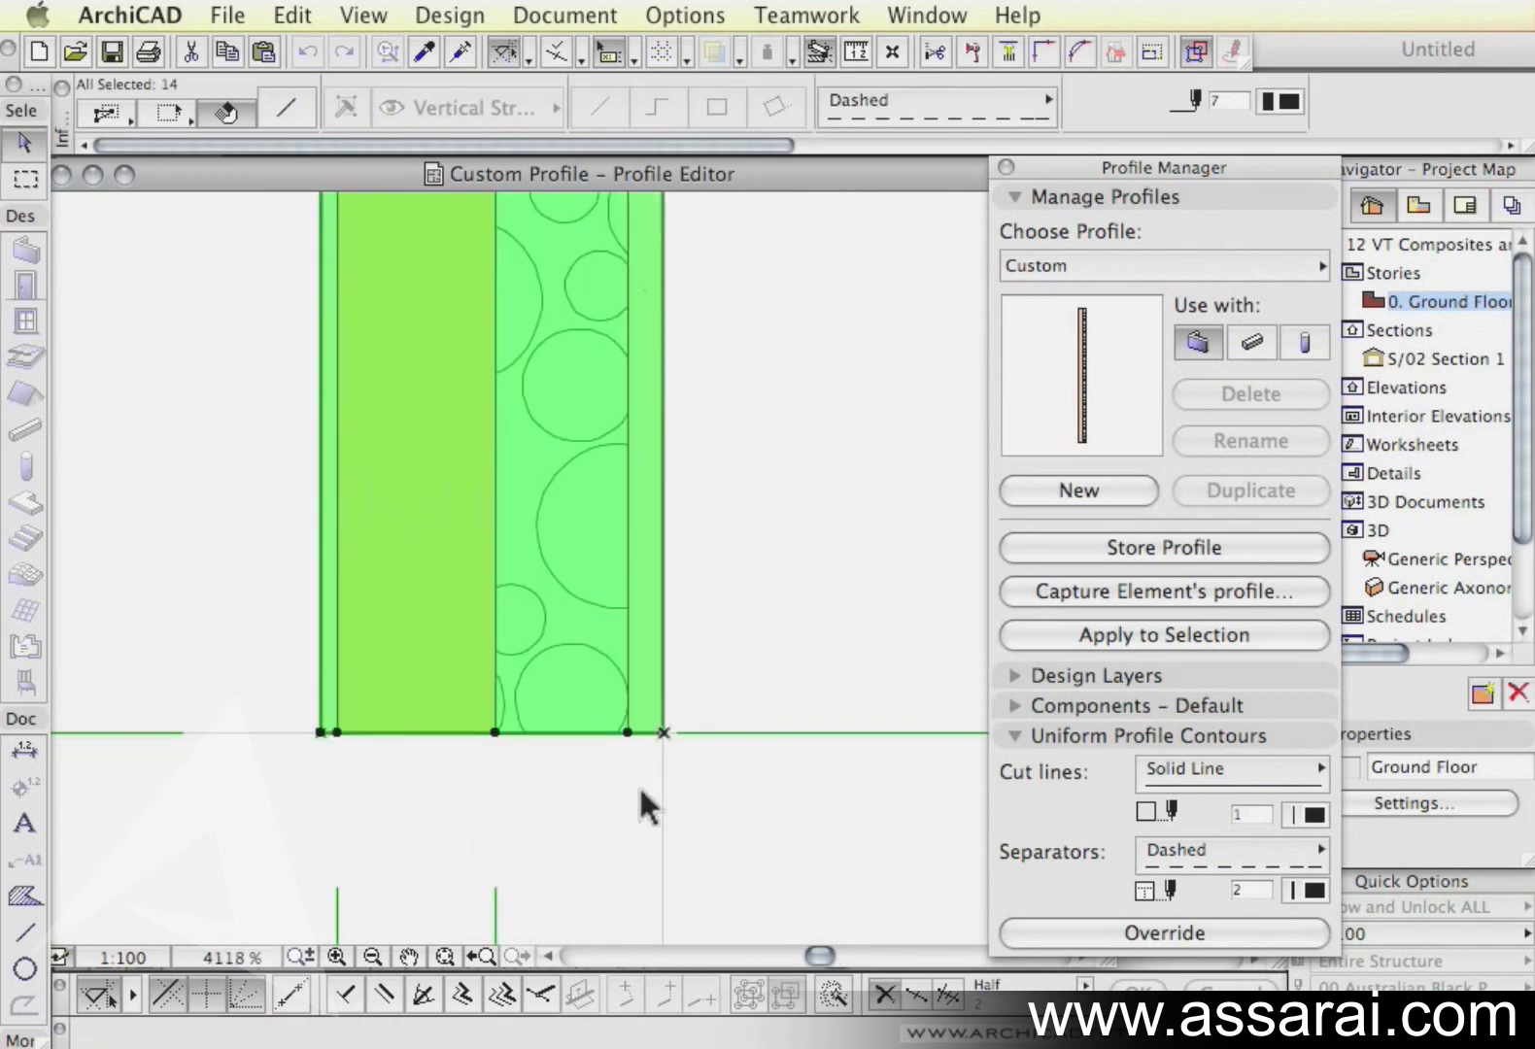
{"action": "key", "text": "super+d"}
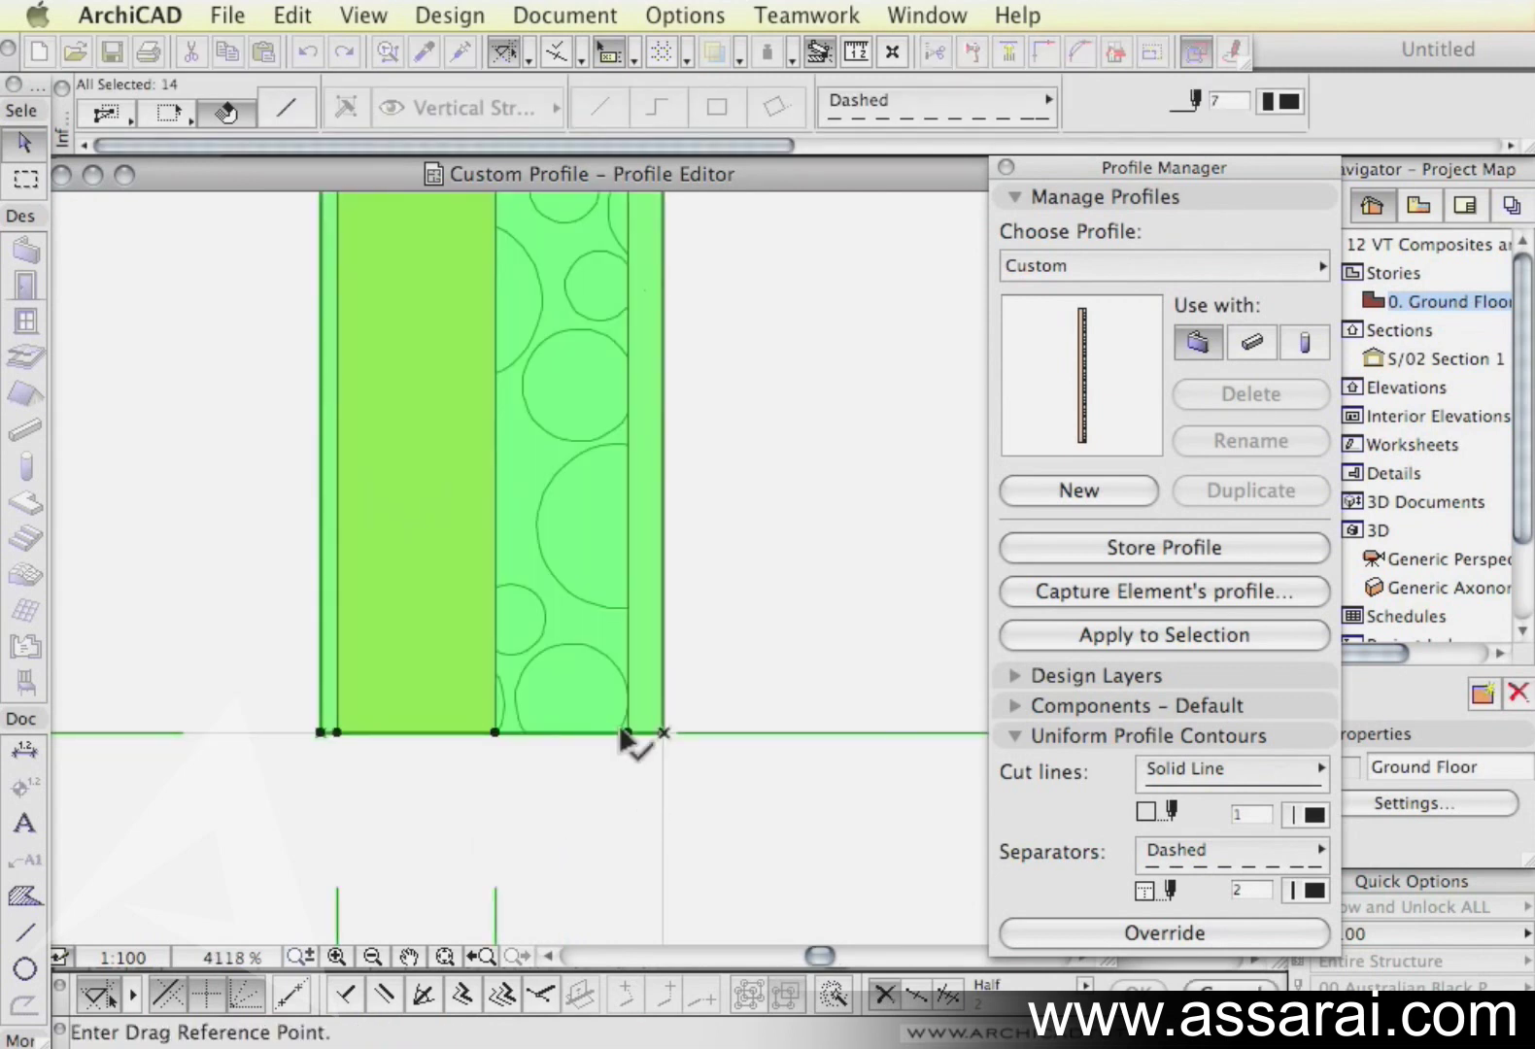
{"action": "left_click", "coordinate": [496, 733]}
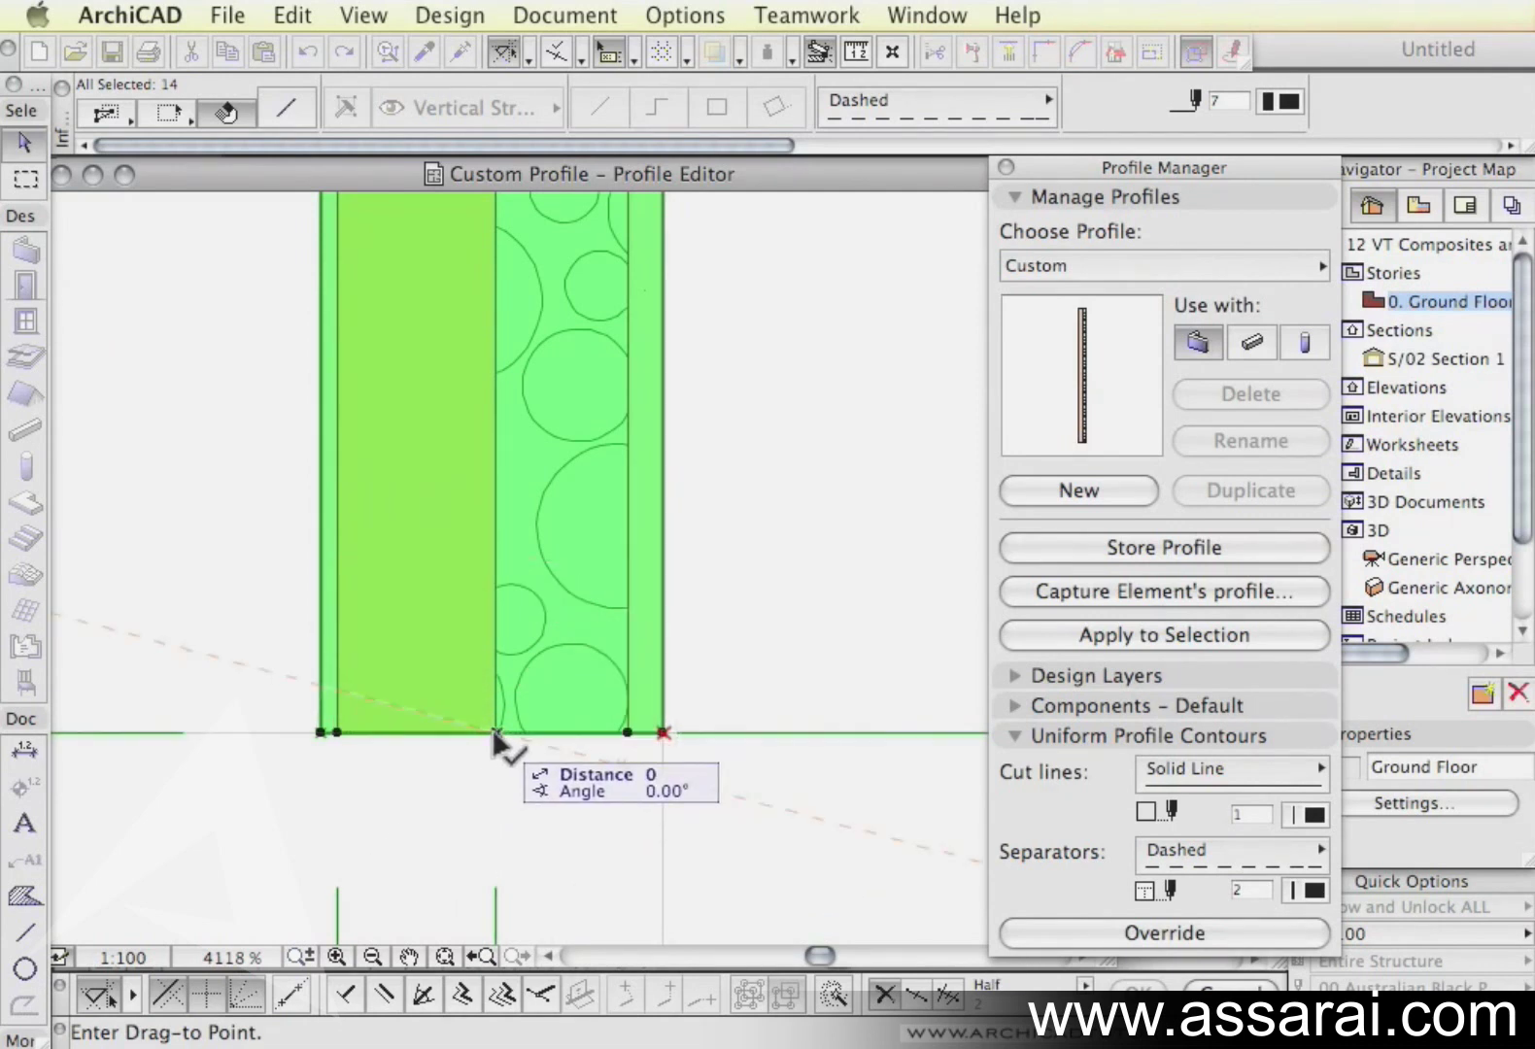
{"action": "left_click", "coordinate": [663, 734]}
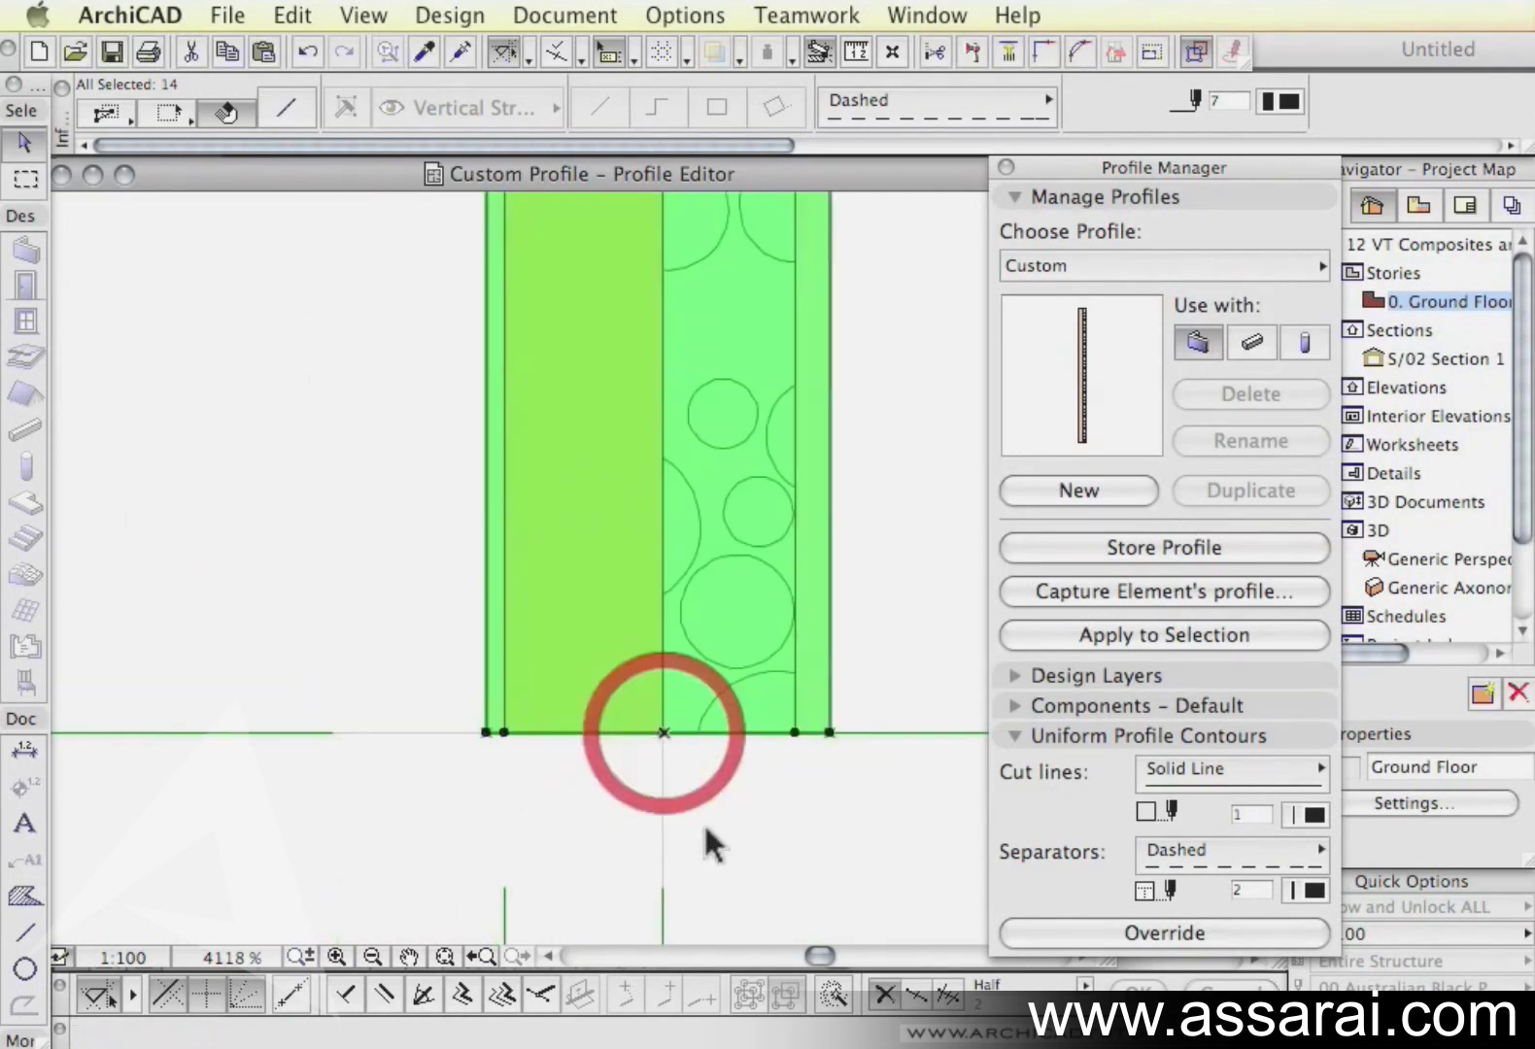
{"action": "left_click", "coordinate": [723, 812]}
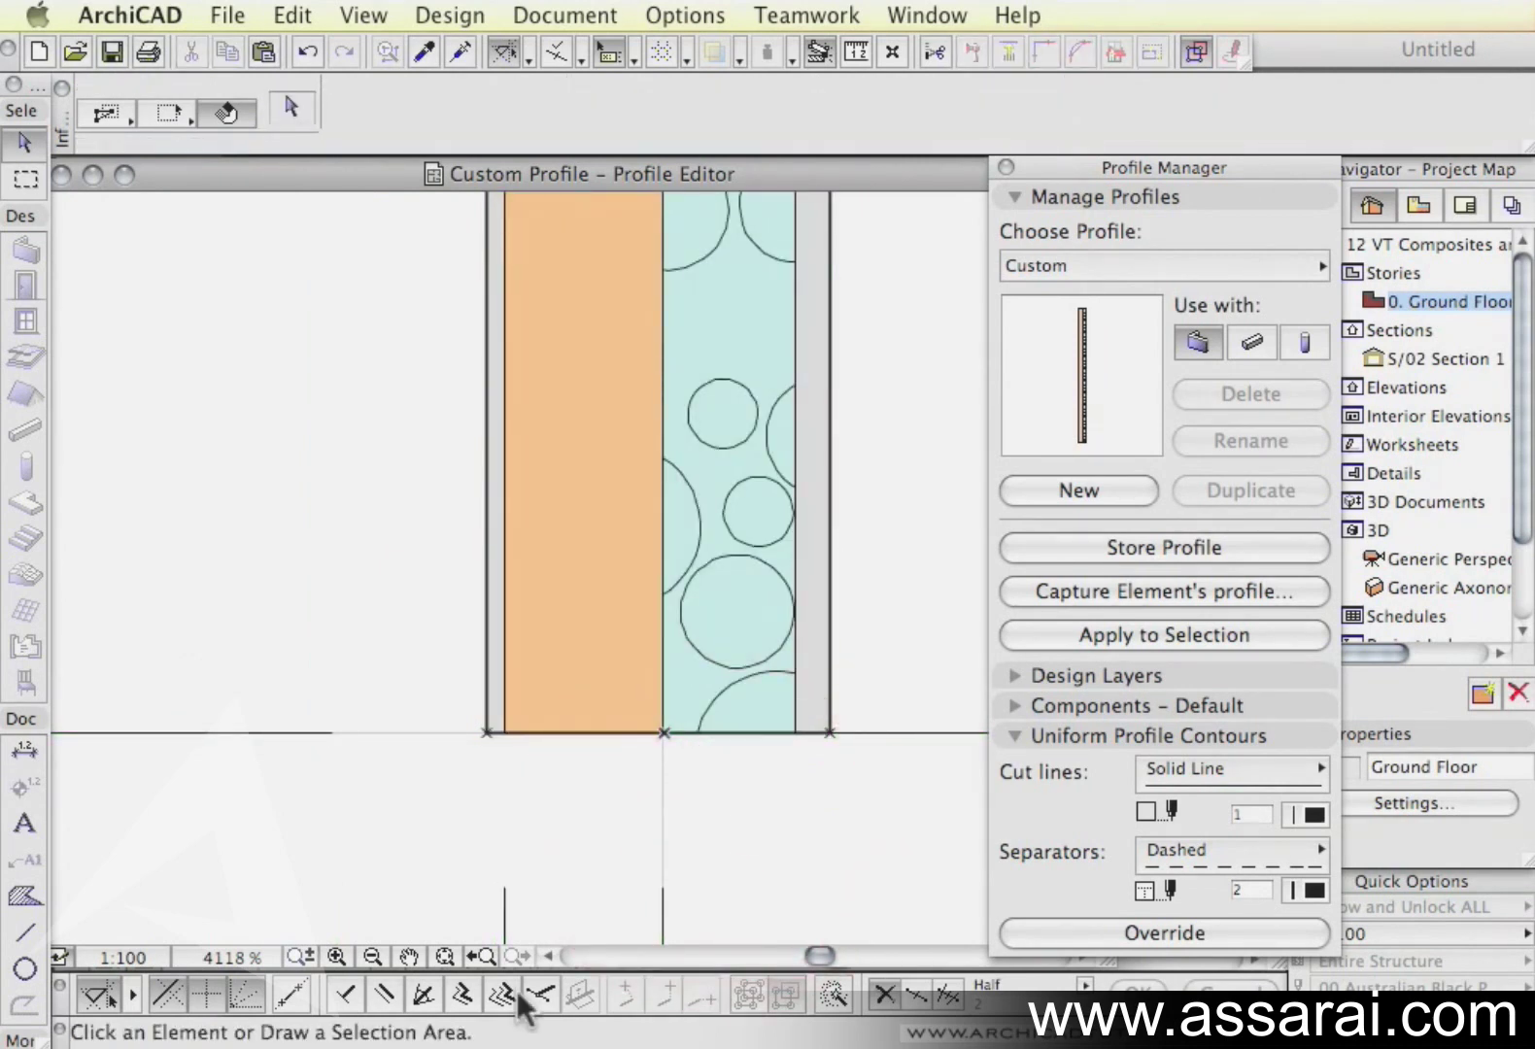
{"action": "left_click", "coordinate": [446, 956]}
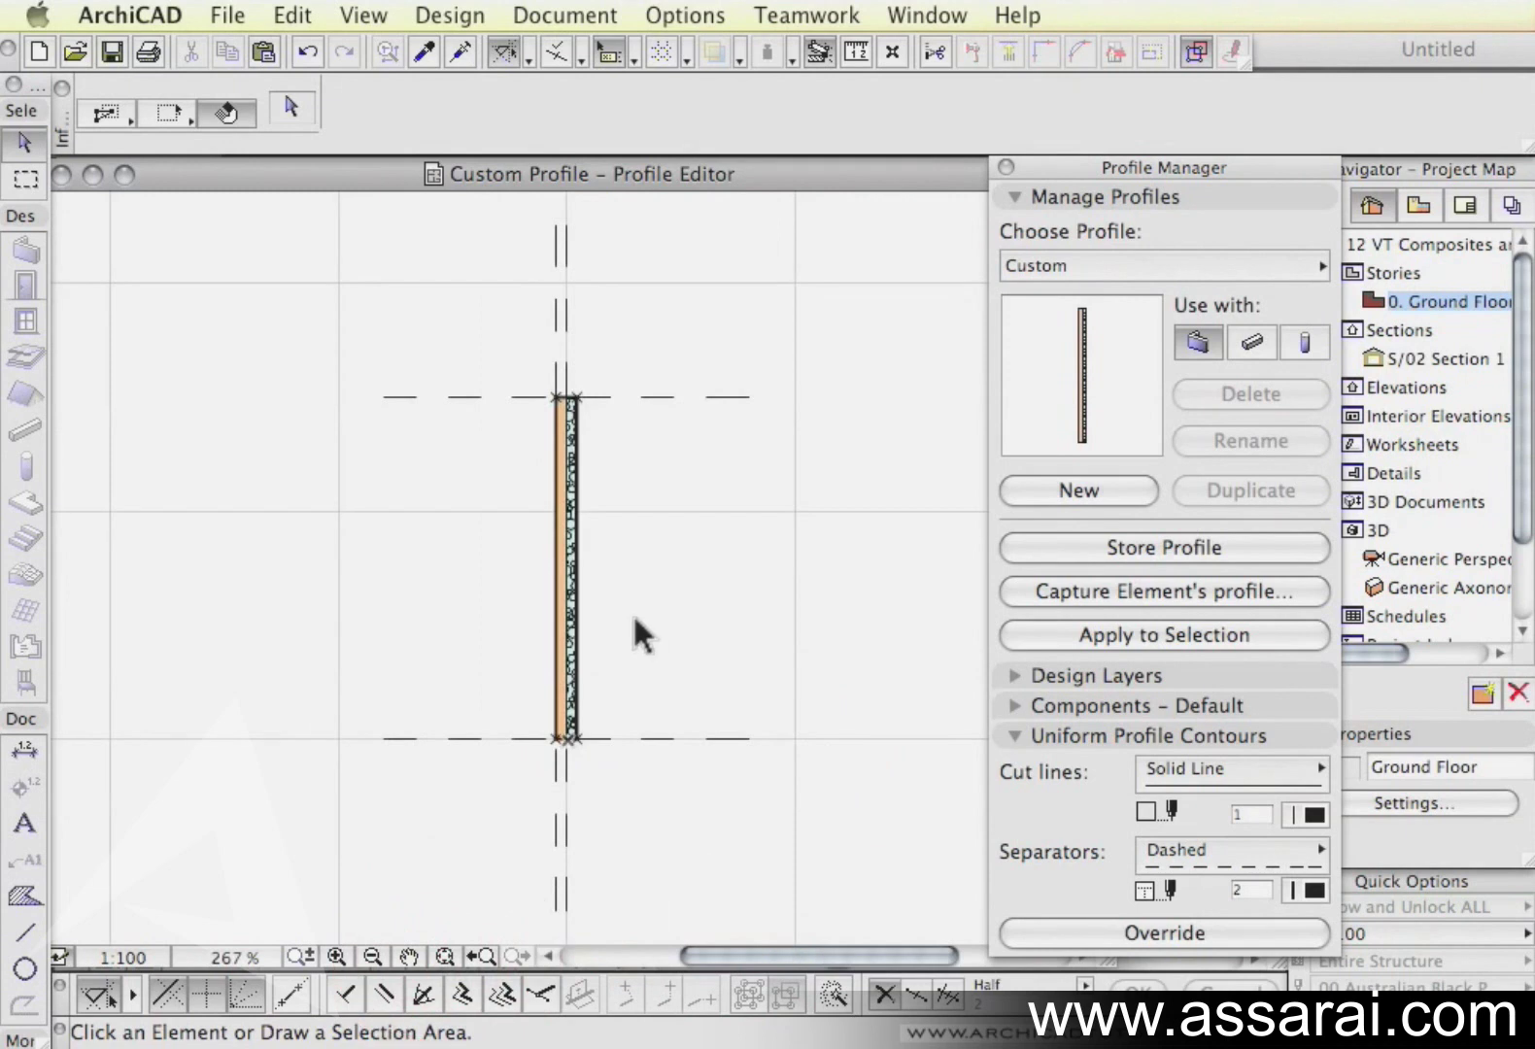
- Store the edited profile under the name '90+75' and close the Profile Editor
{"action": "left_click", "coordinate": [1127, 547]}
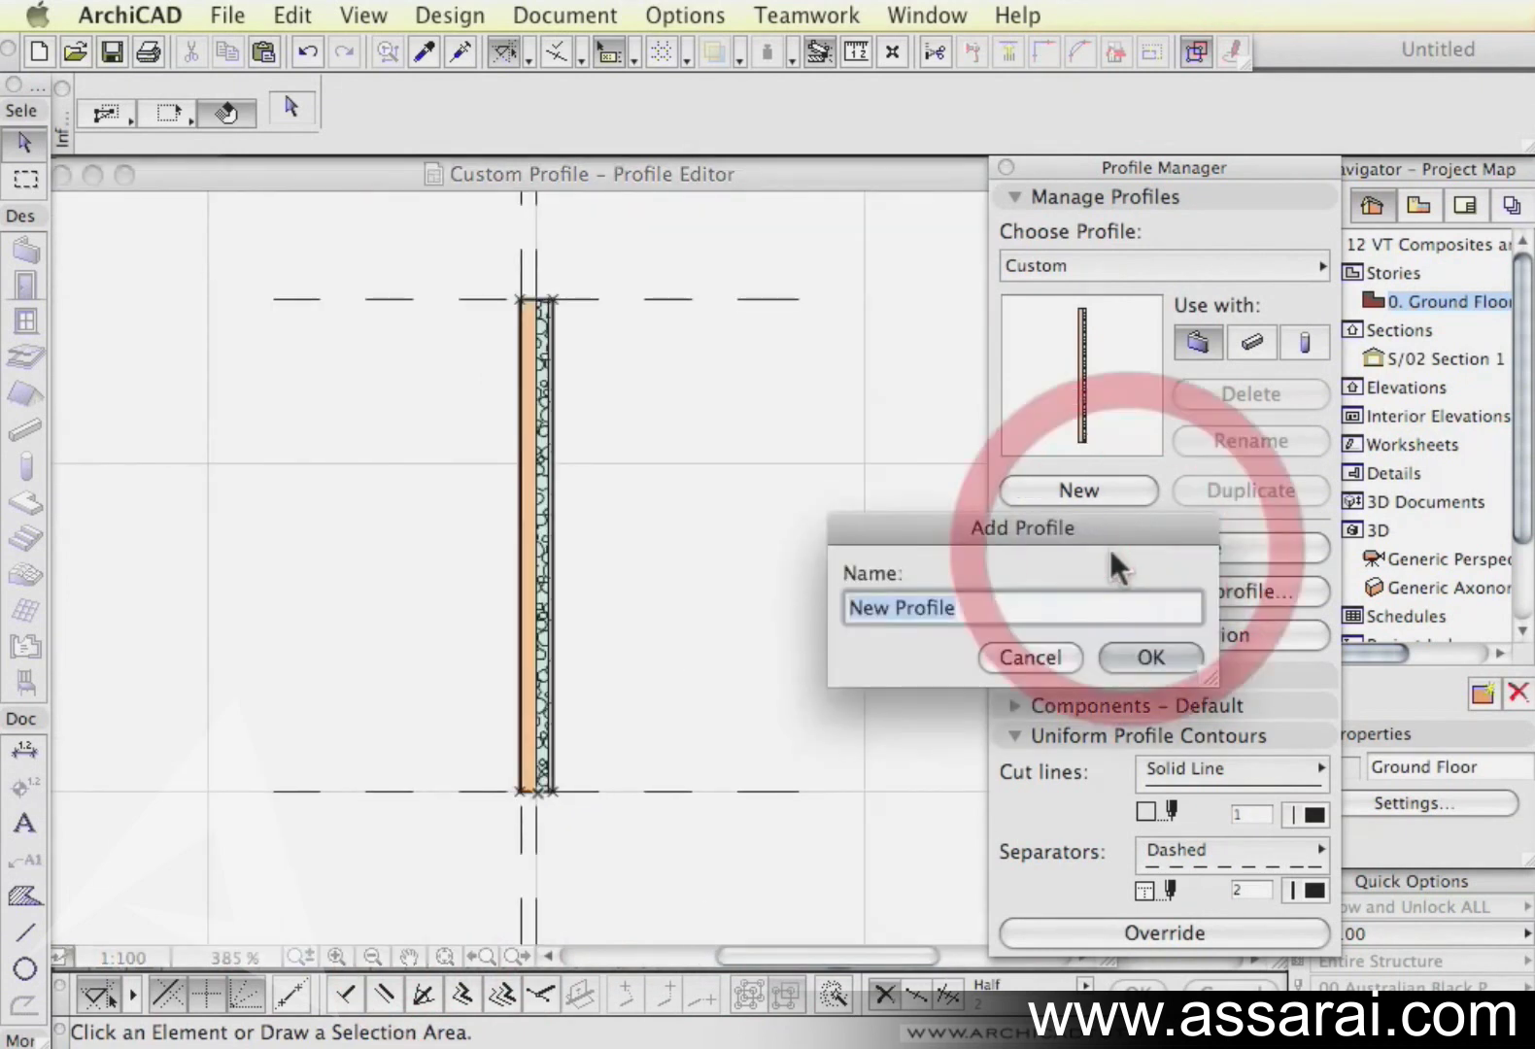
{"action": "key", "text": "BackSpace"}
{"action": "type", "text": "90"}
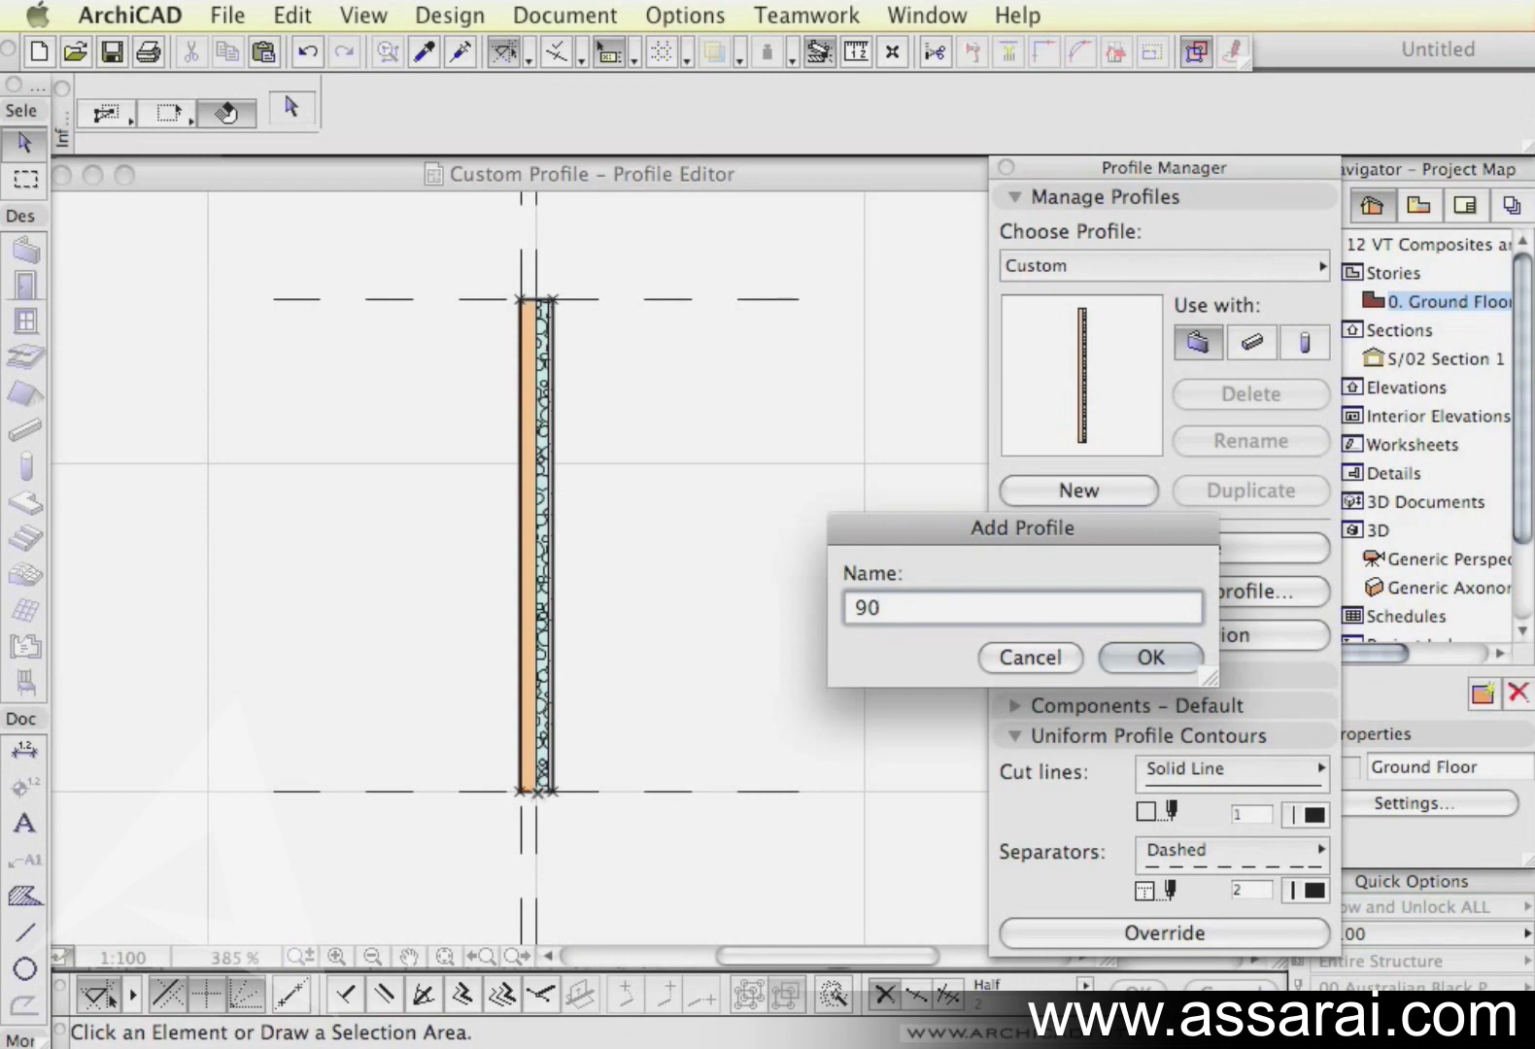
{"action": "type", "text": "+75"}
{"action": "left_click", "coordinate": [1143, 658]}
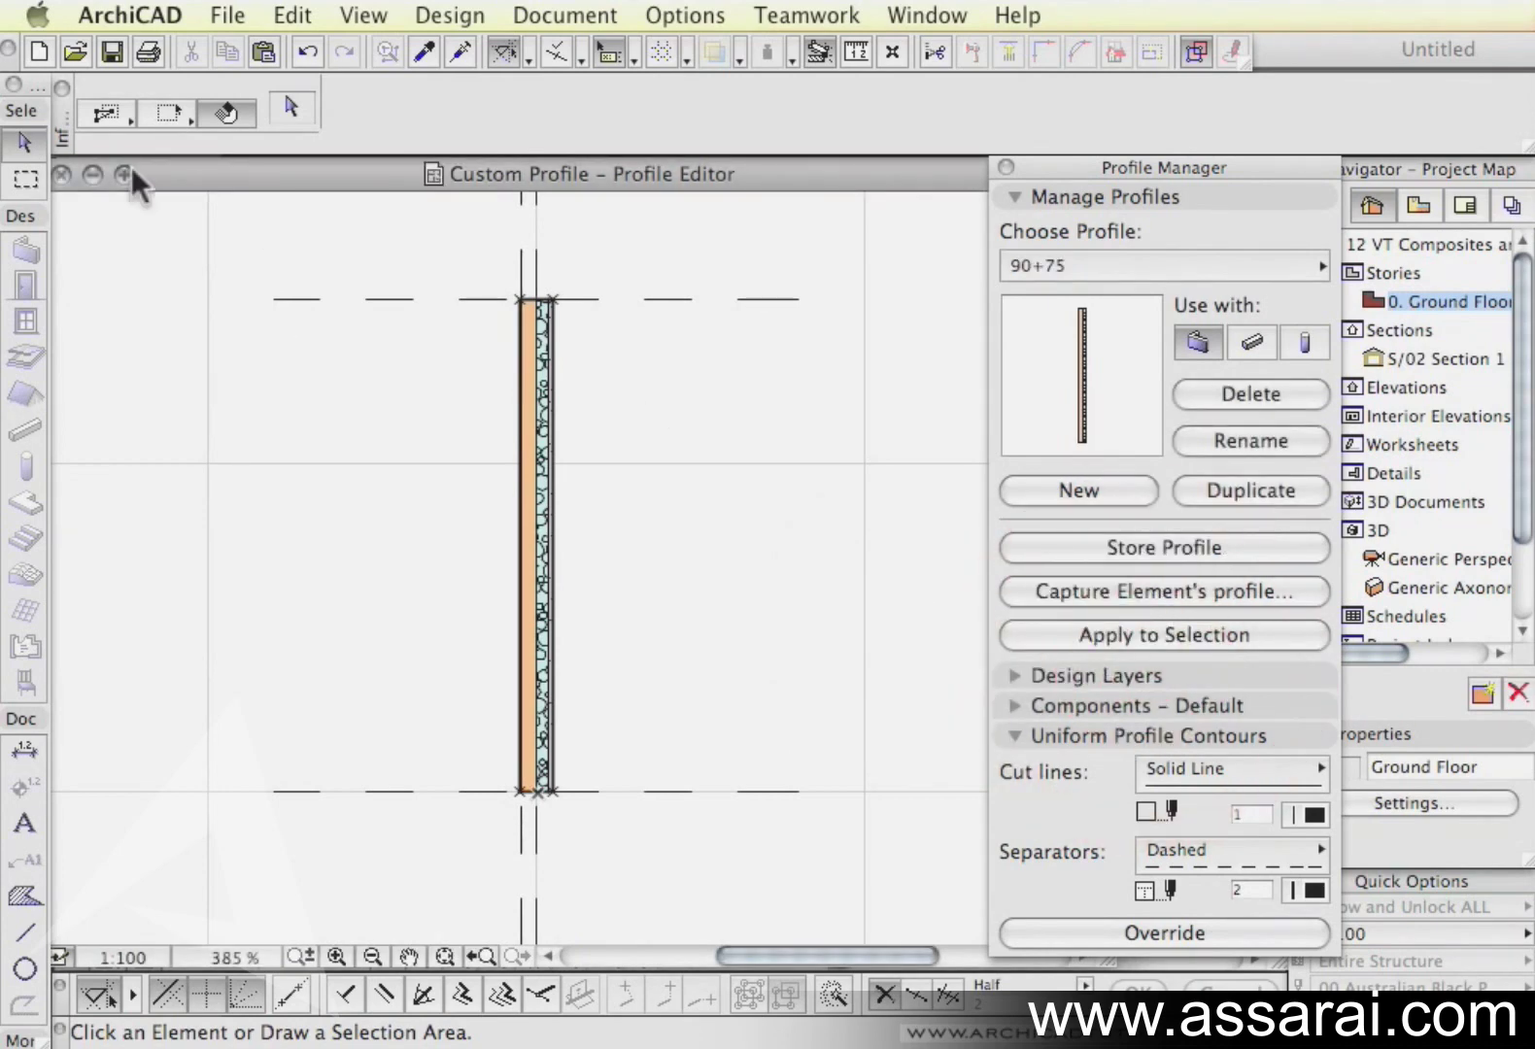
{"action": "left_click", "coordinate": [93, 174]}
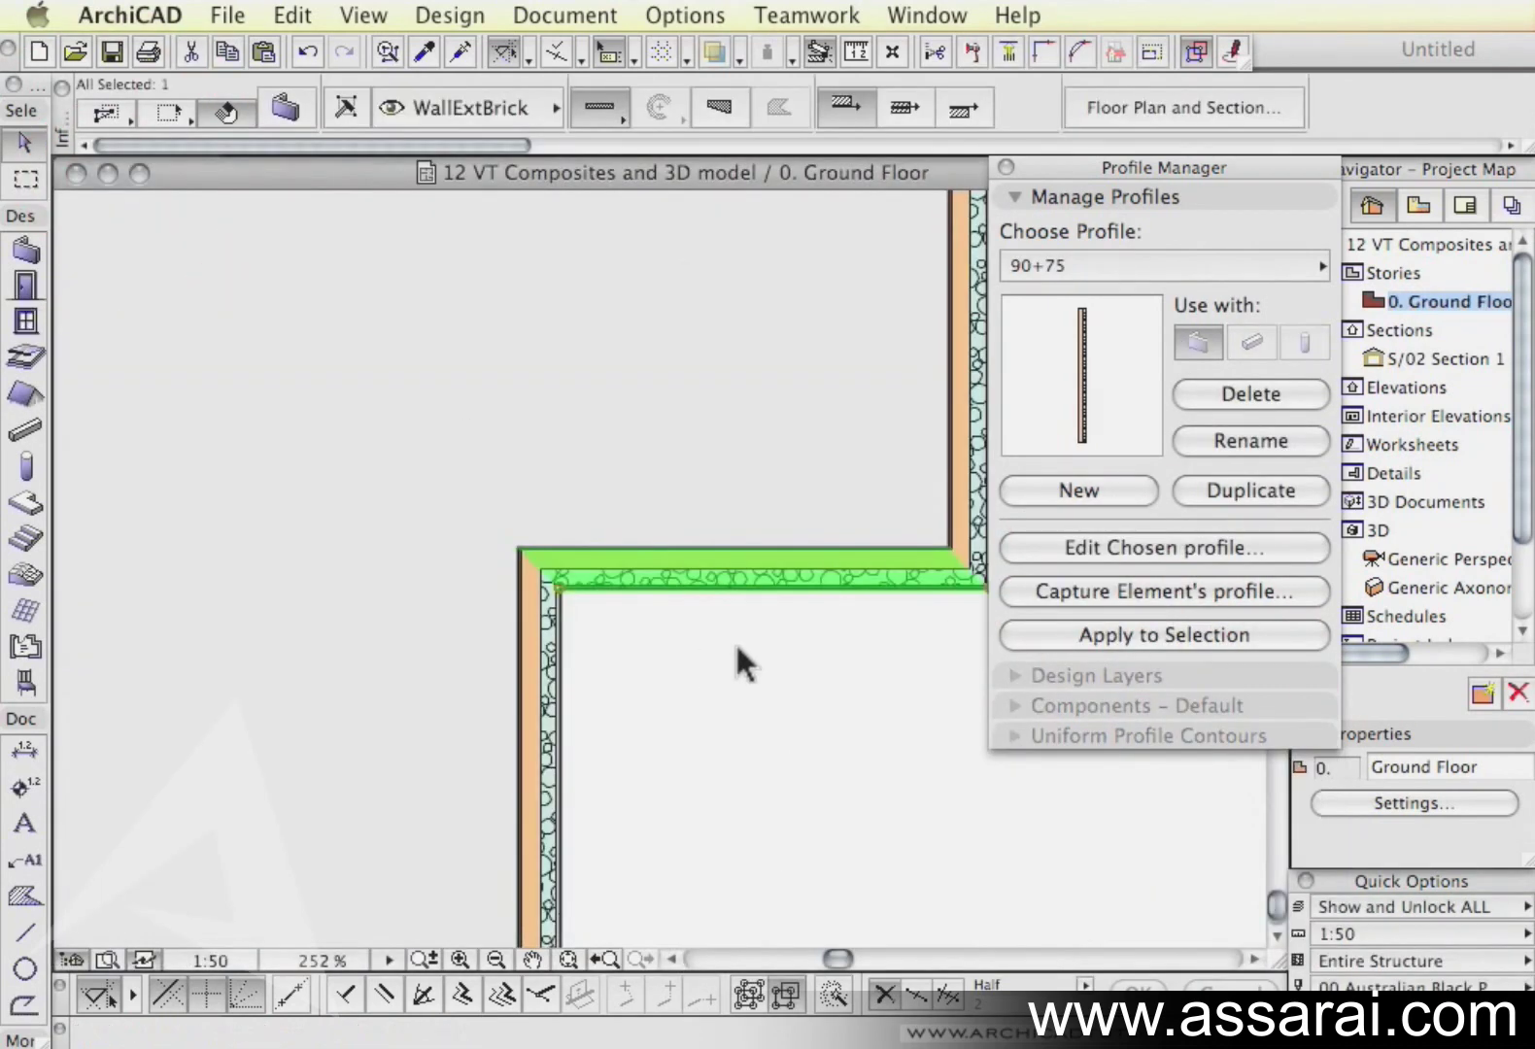
- Set the Wall tool to use the 90+75 complex profile
{"action": "left_click", "coordinate": [668, 656]}
{"action": "scroll", "coordinate": [548, 519], "scroll_direction": "down", "scroll_amount": 2}
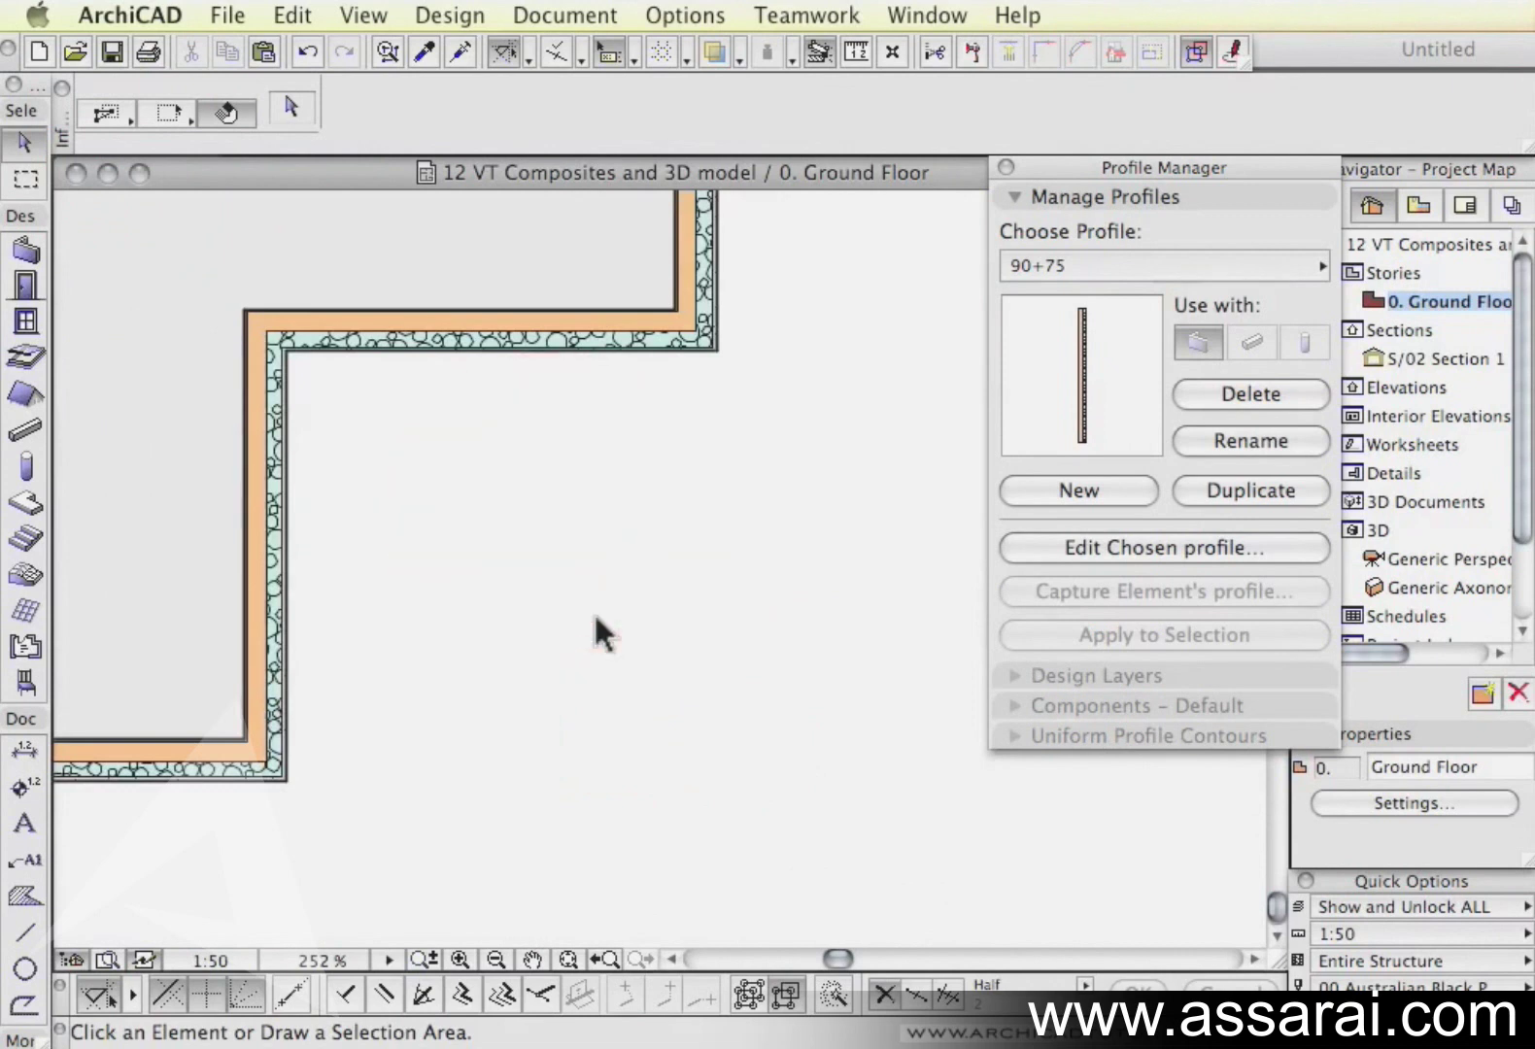
{"action": "middle_click_drag", "start_coordinate": [600, 630], "coordinate": [590, 603]}
{"action": "middle_click_drag", "start_coordinate": [709, 456], "coordinate": [744, 491]}
{"action": "left_click", "coordinate": [26, 251]}
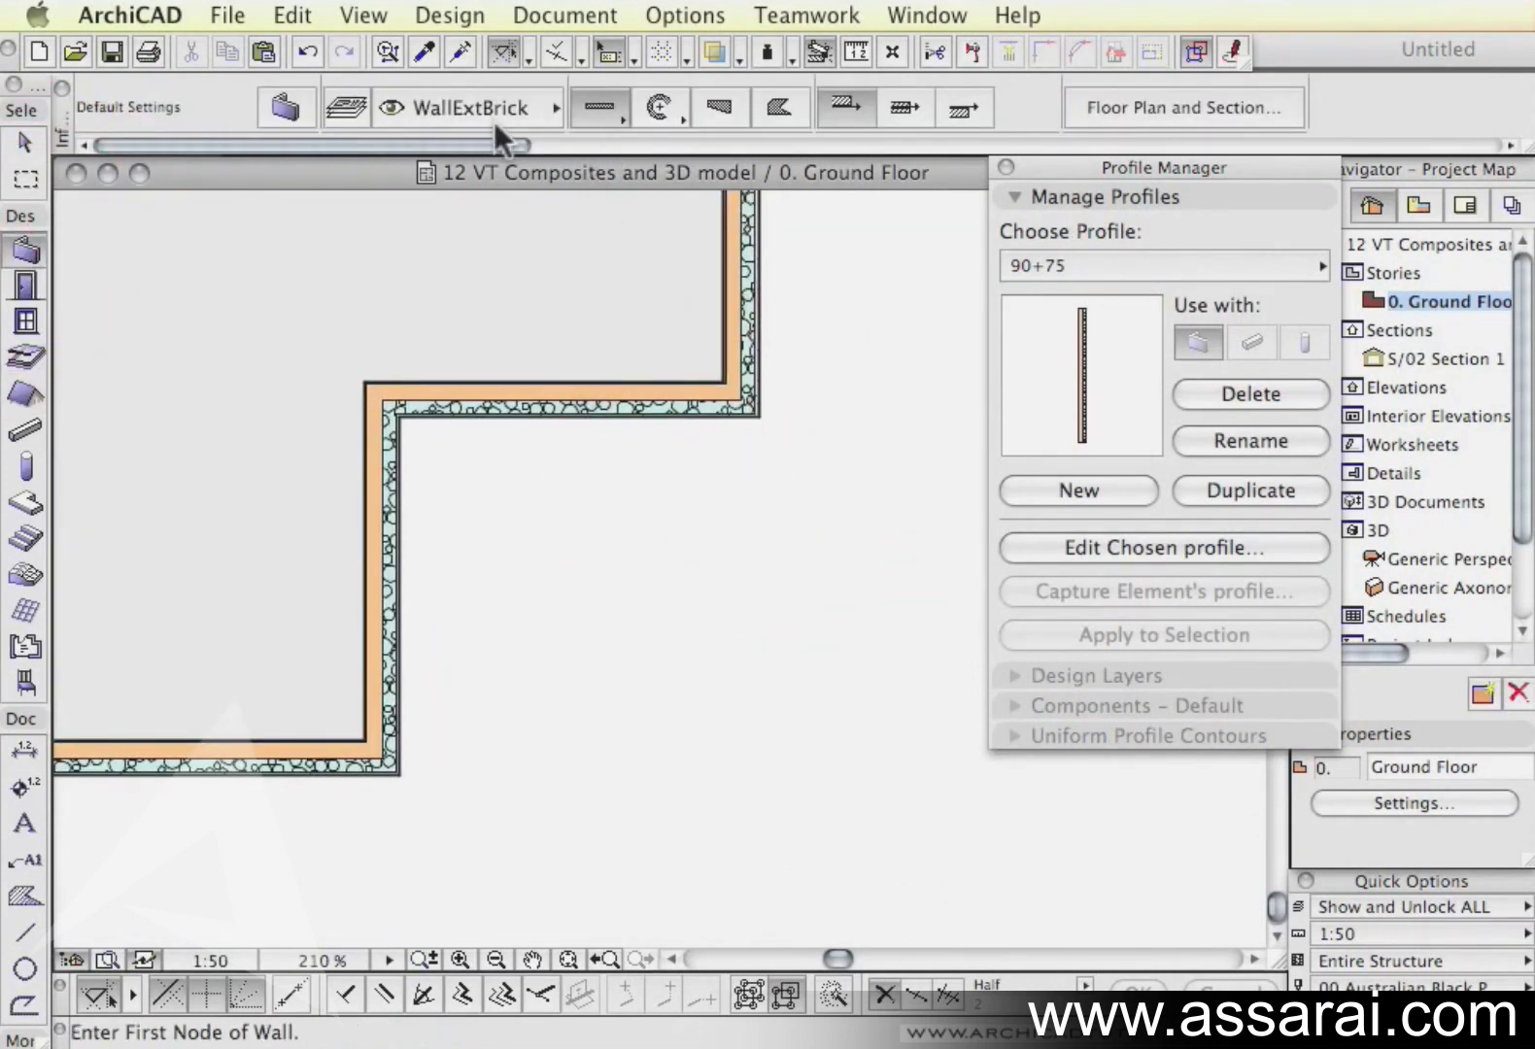
{"action": "scroll", "coordinate": [496, 105], "scroll_direction": "right", "scroll_amount": 3}
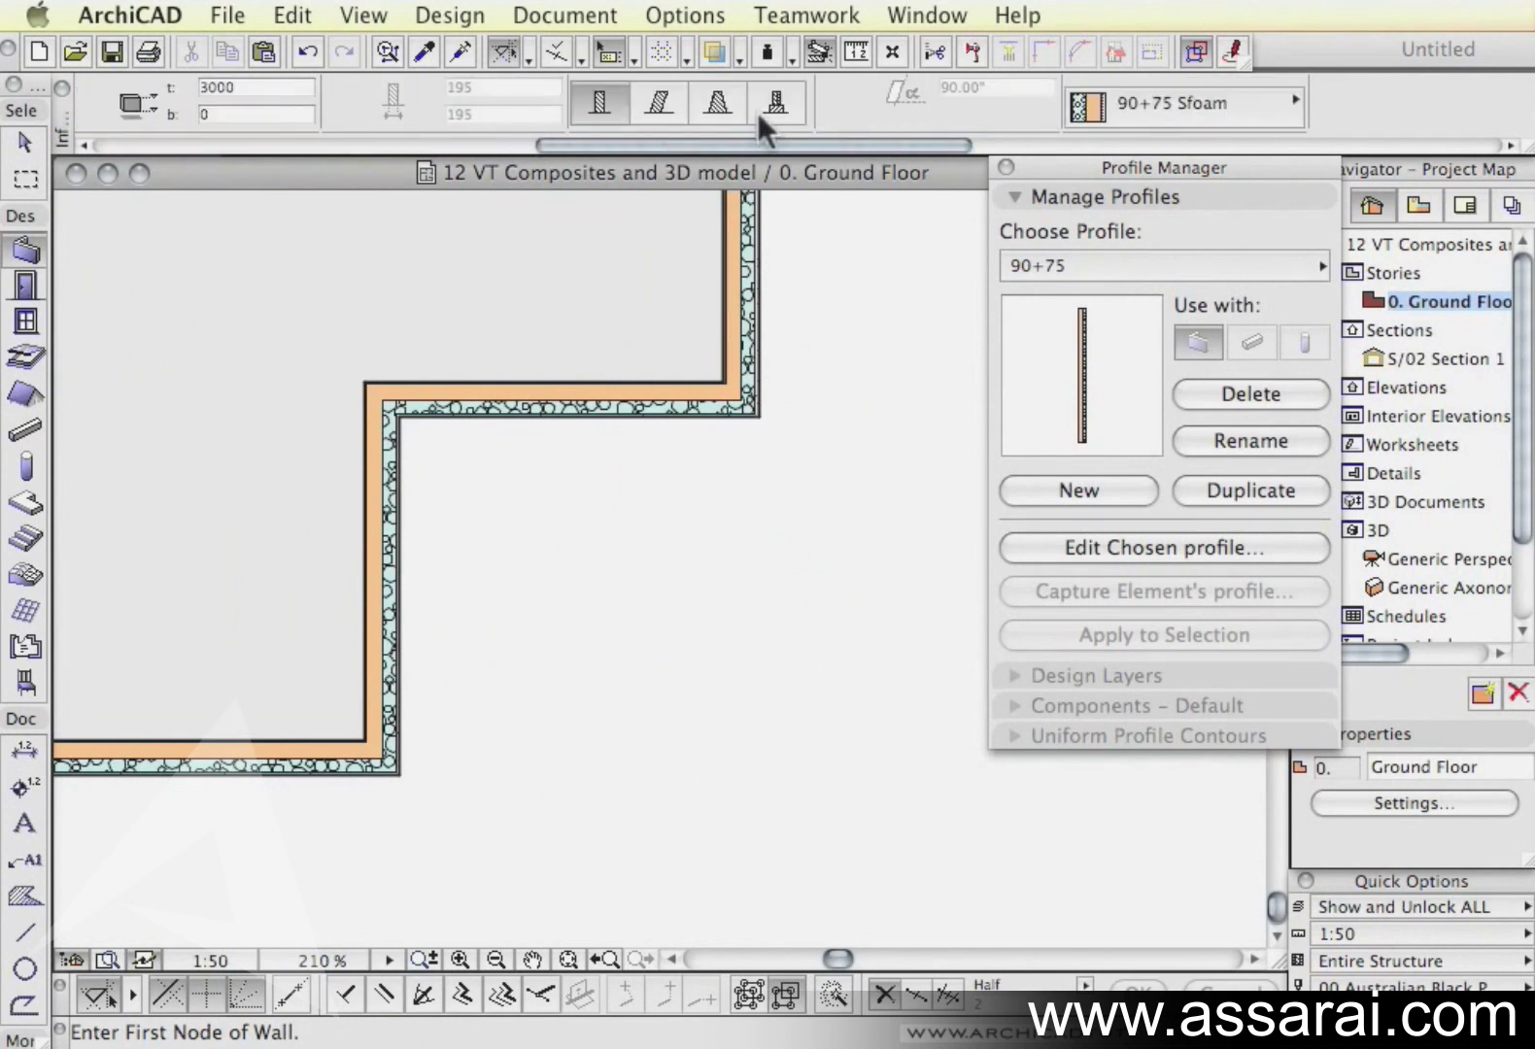
{"action": "left_click", "coordinate": [774, 100]}
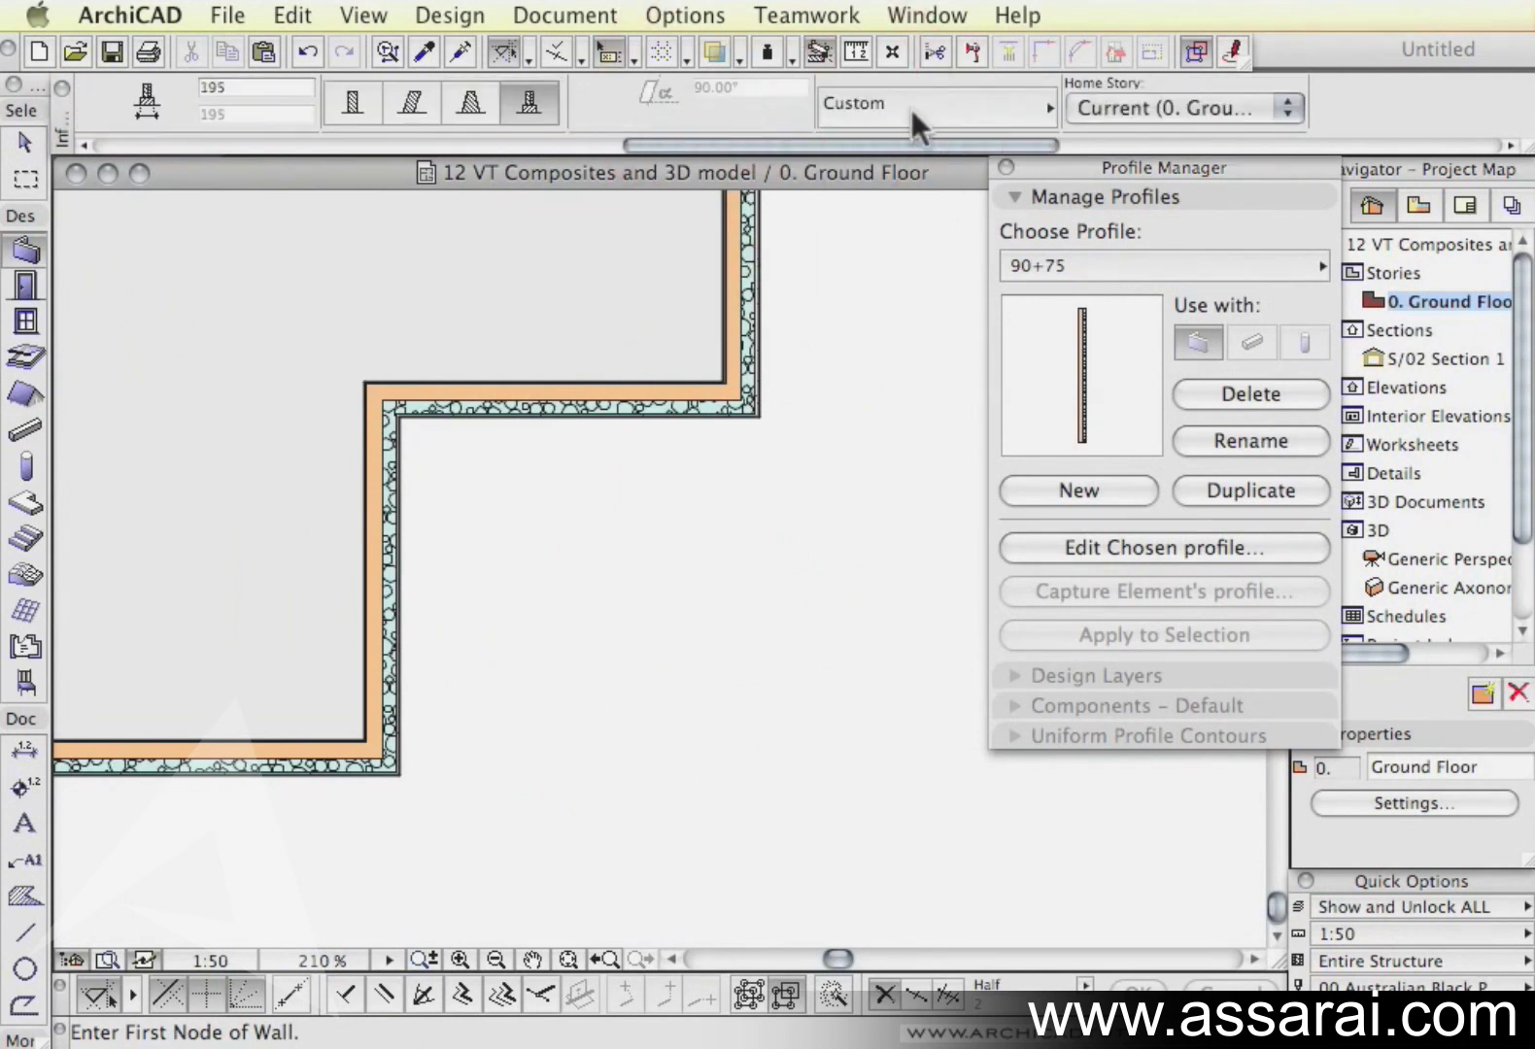
{"action": "left_click", "coordinate": [909, 104]}
{"action": "left_click", "coordinate": [1142, 271]}
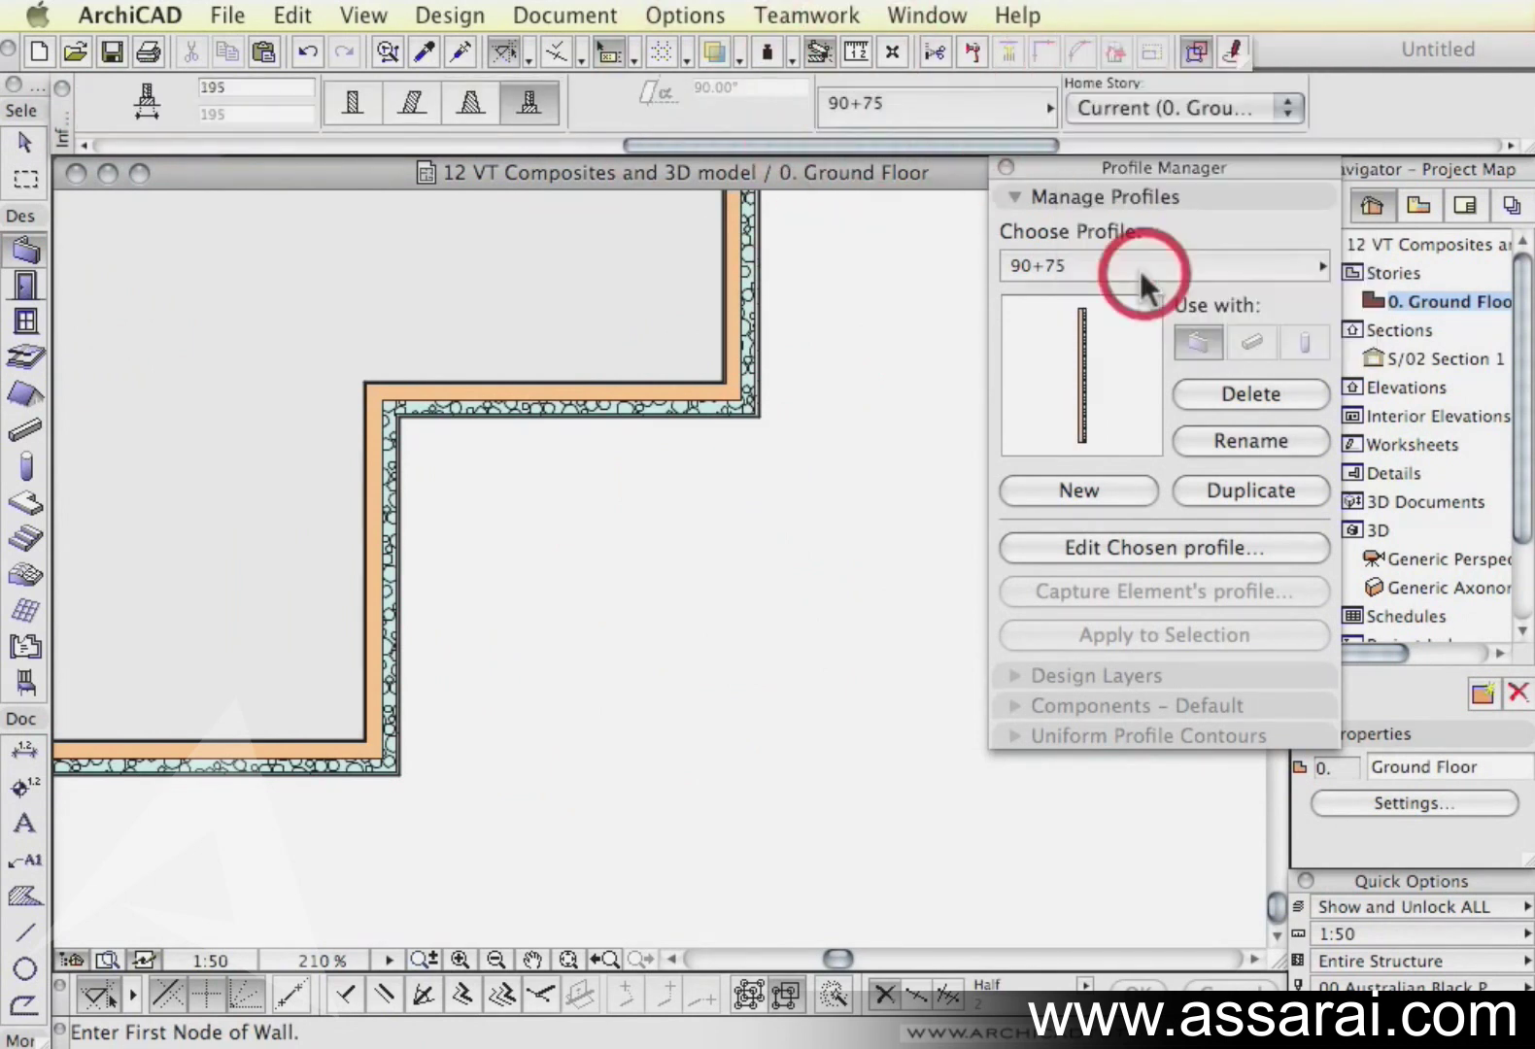
- Draw a straight test wall with the 90+75 profile on the floor plan
{"action": "middle_click_drag", "start_coordinate": [637, 607], "coordinate": [643, 510]}
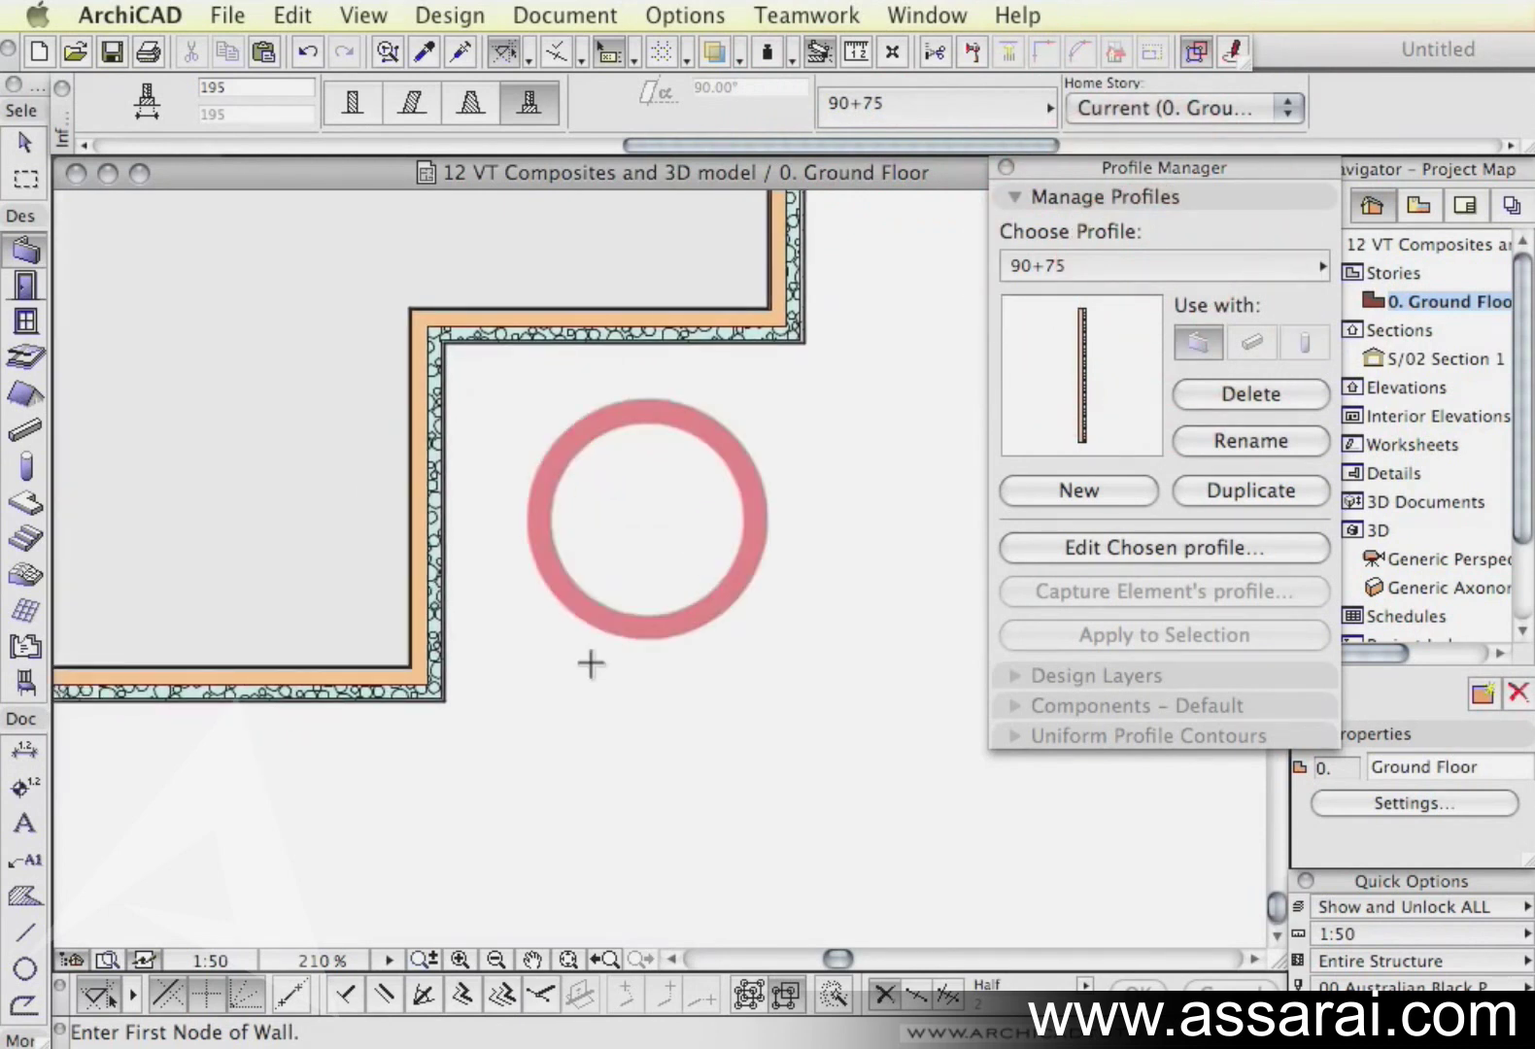
{"action": "left_click", "coordinate": [526, 582]}
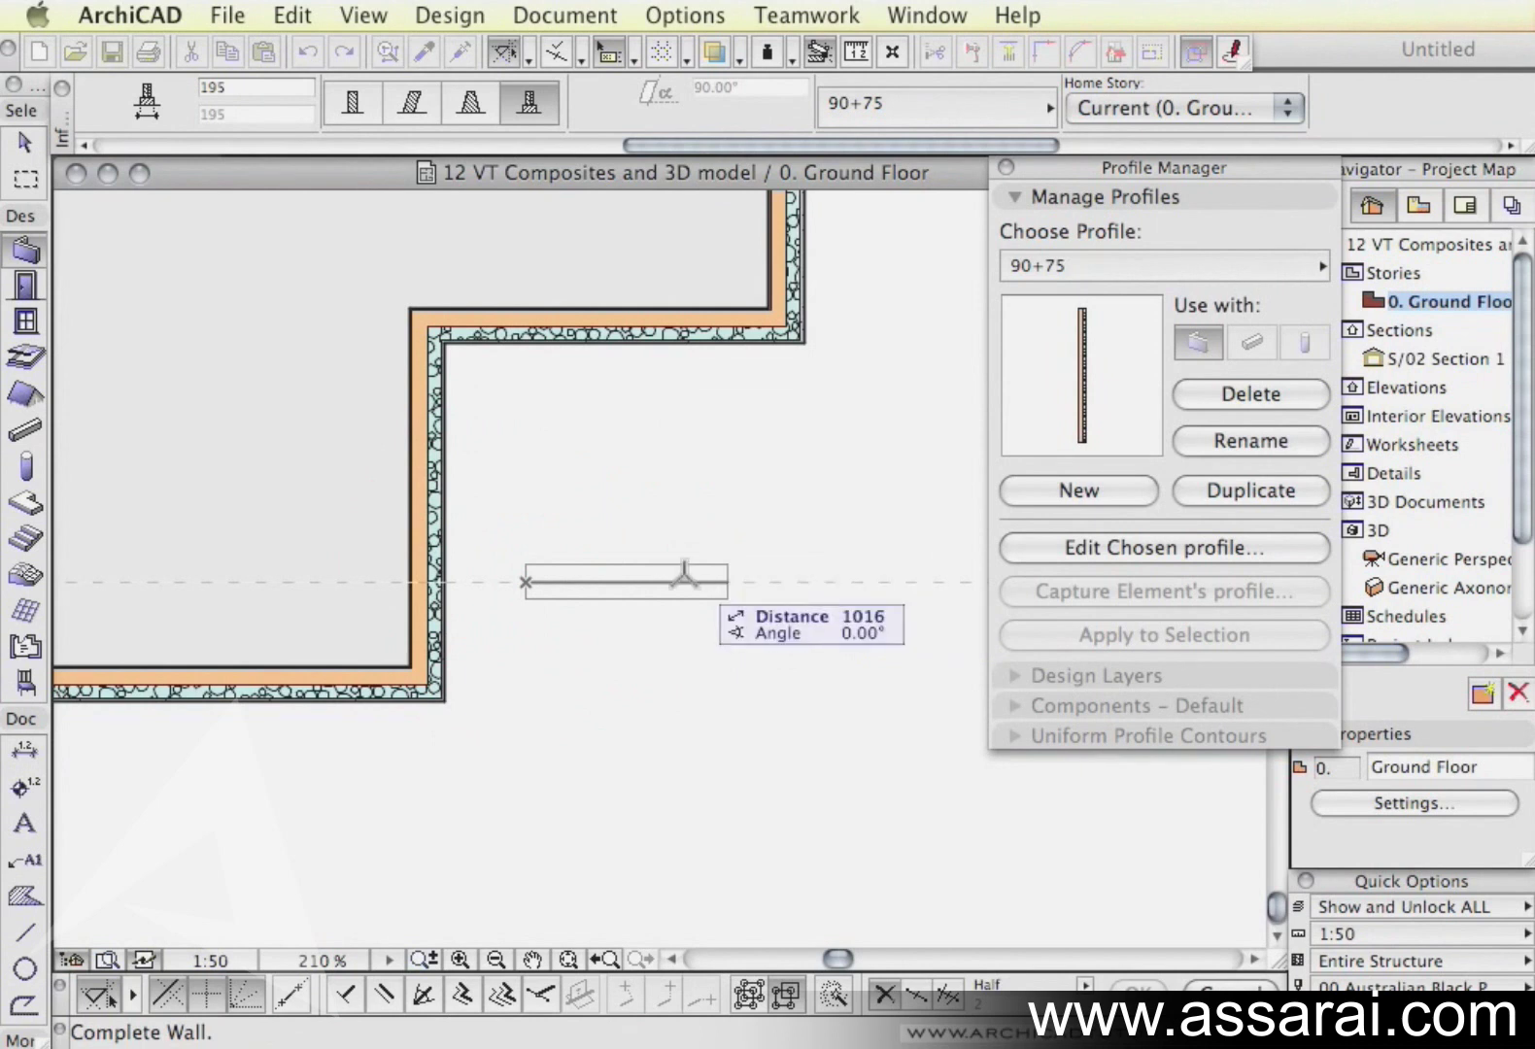
{"action": "left_click", "coordinate": [878, 583]}
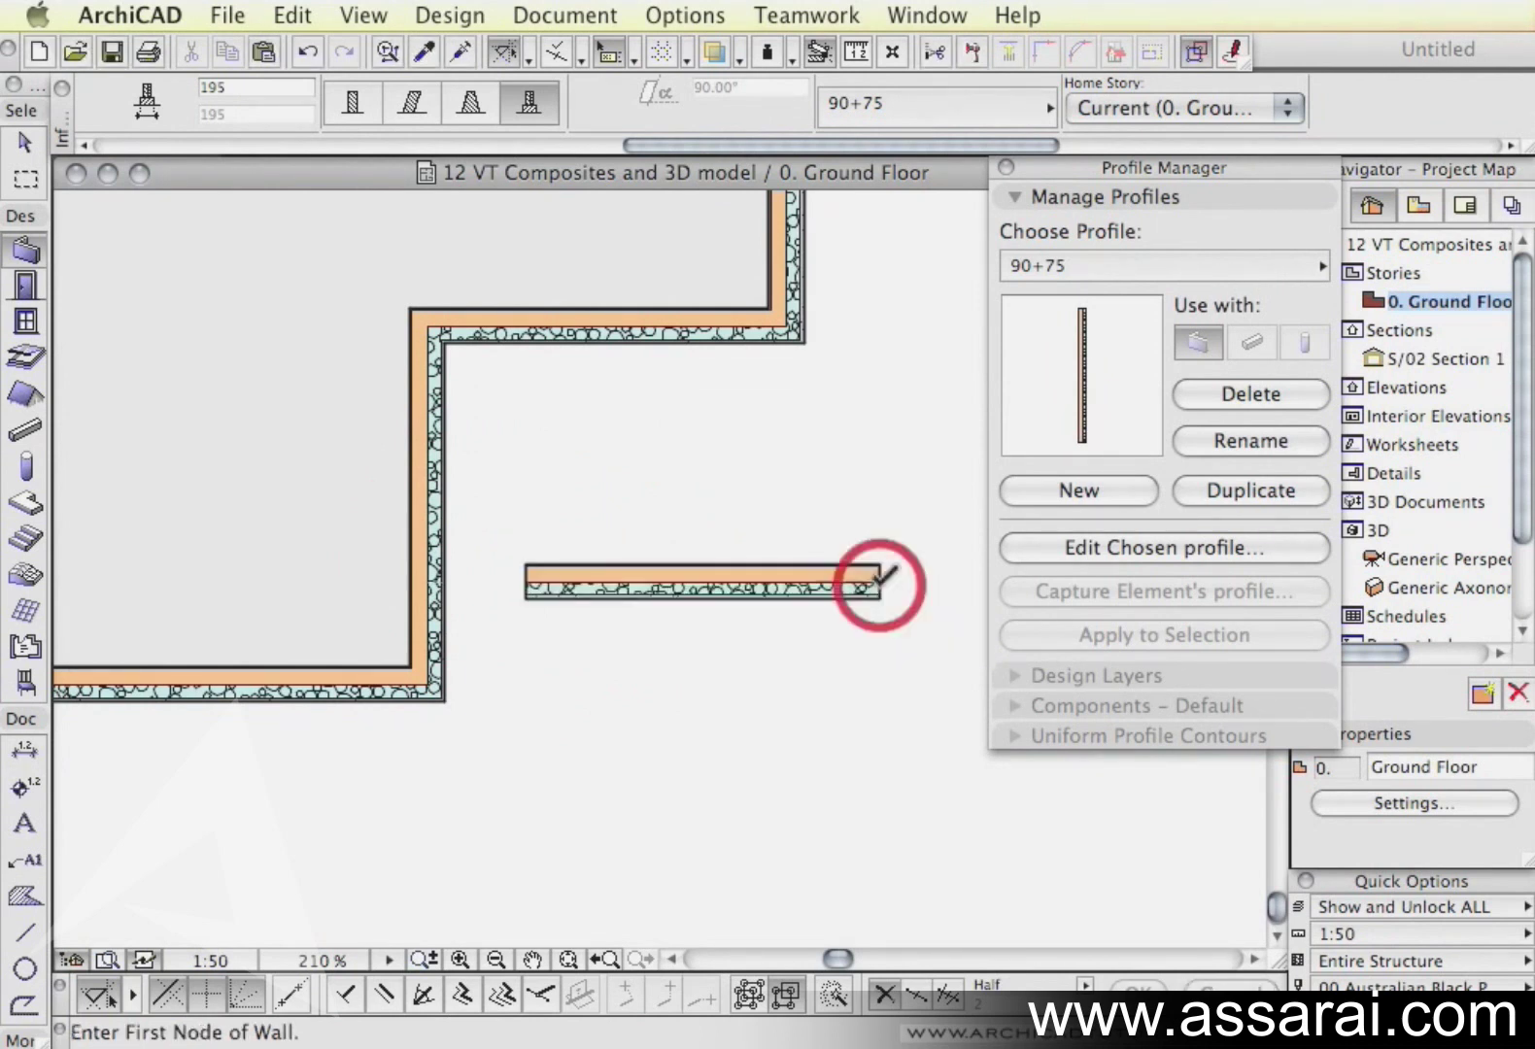
{"action": "scroll", "coordinate": [878, 576], "scroll_direction": "up", "scroll_amount": 5}
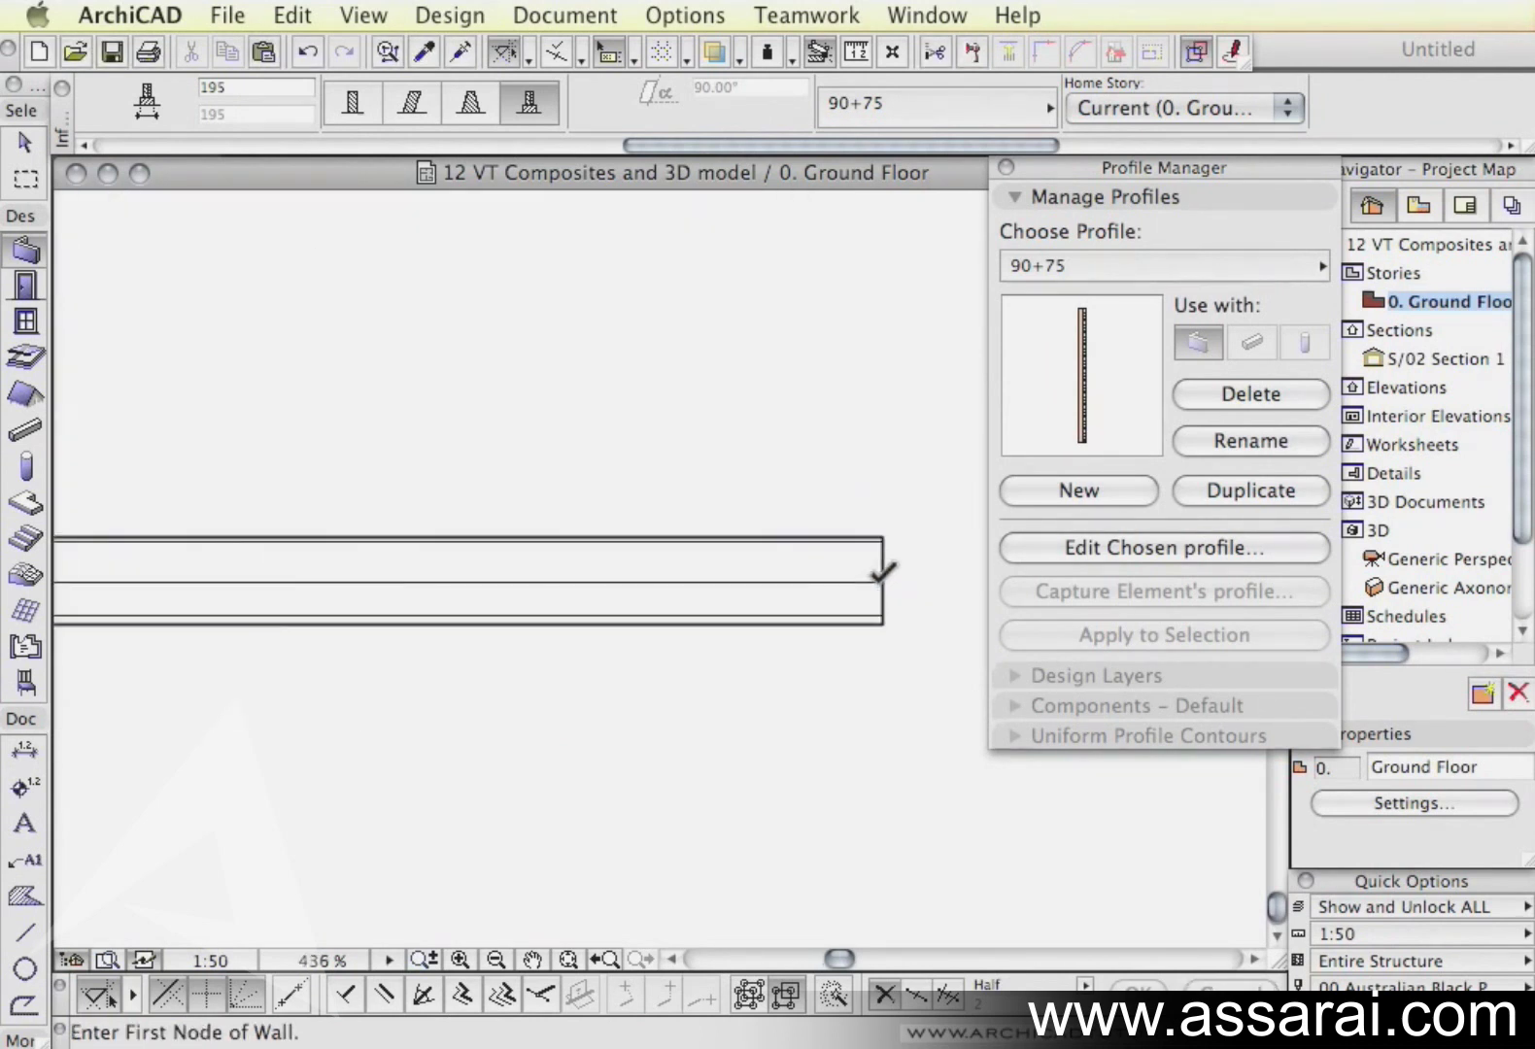
{"action": "scroll", "coordinate": [726, 655], "scroll_direction": "down", "scroll_amount": 3}
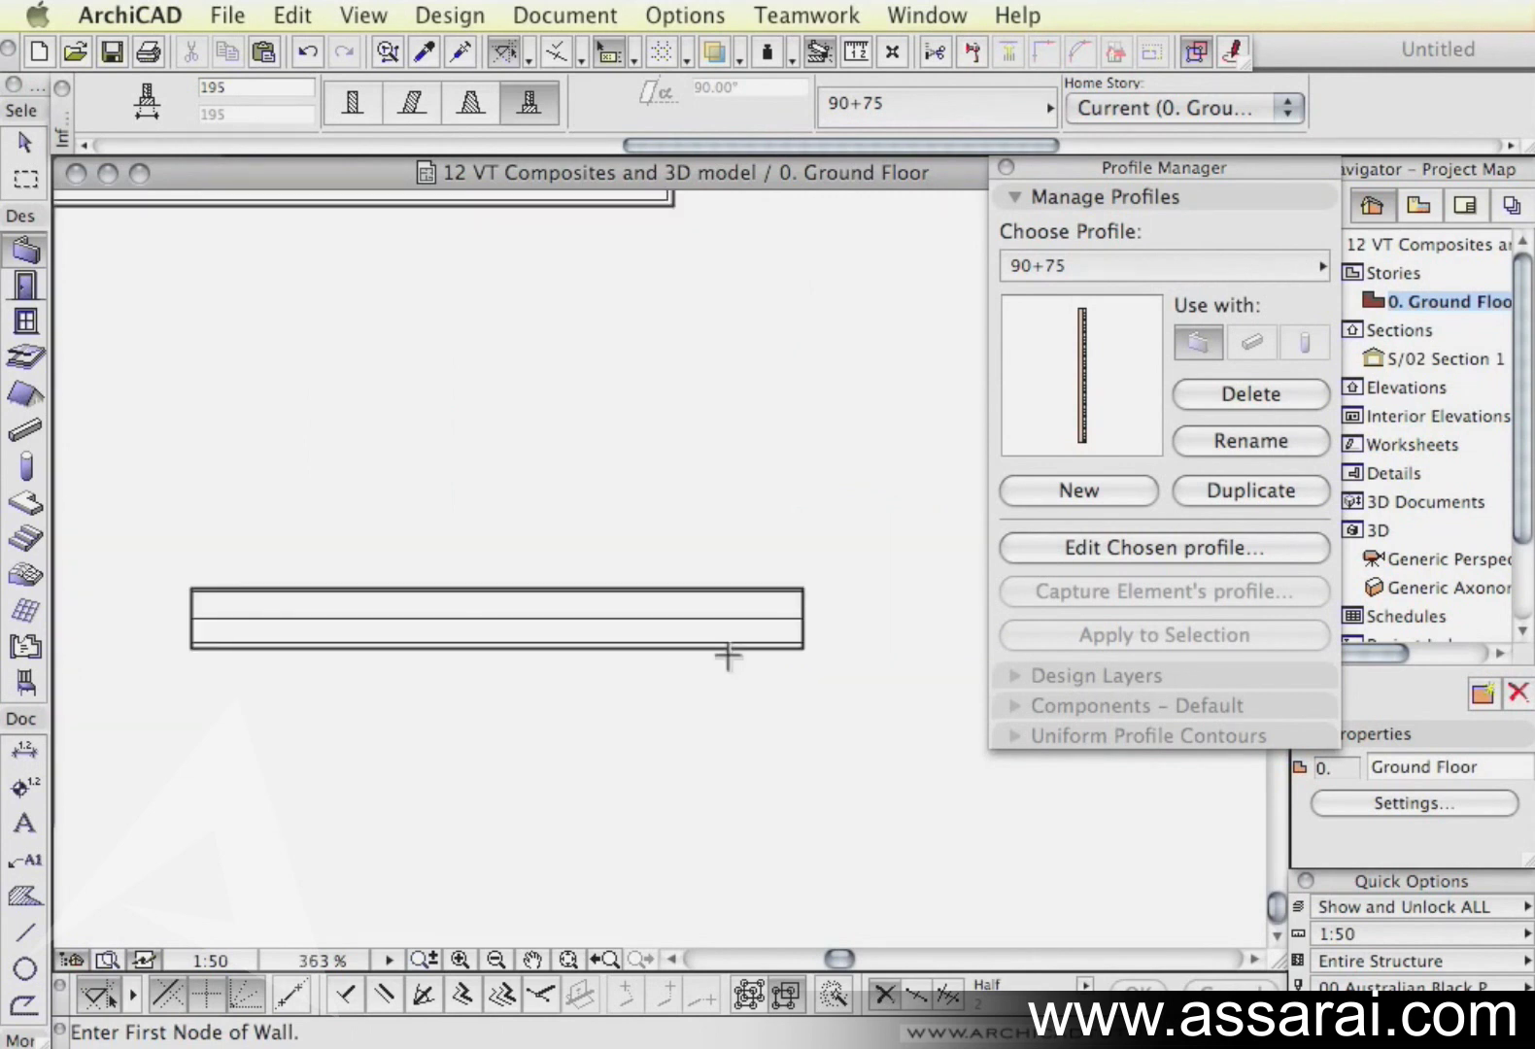
- Select the new composite wall to check it, then deselect and view the outer walls
{"action": "left_click", "coordinate": [27, 140]}
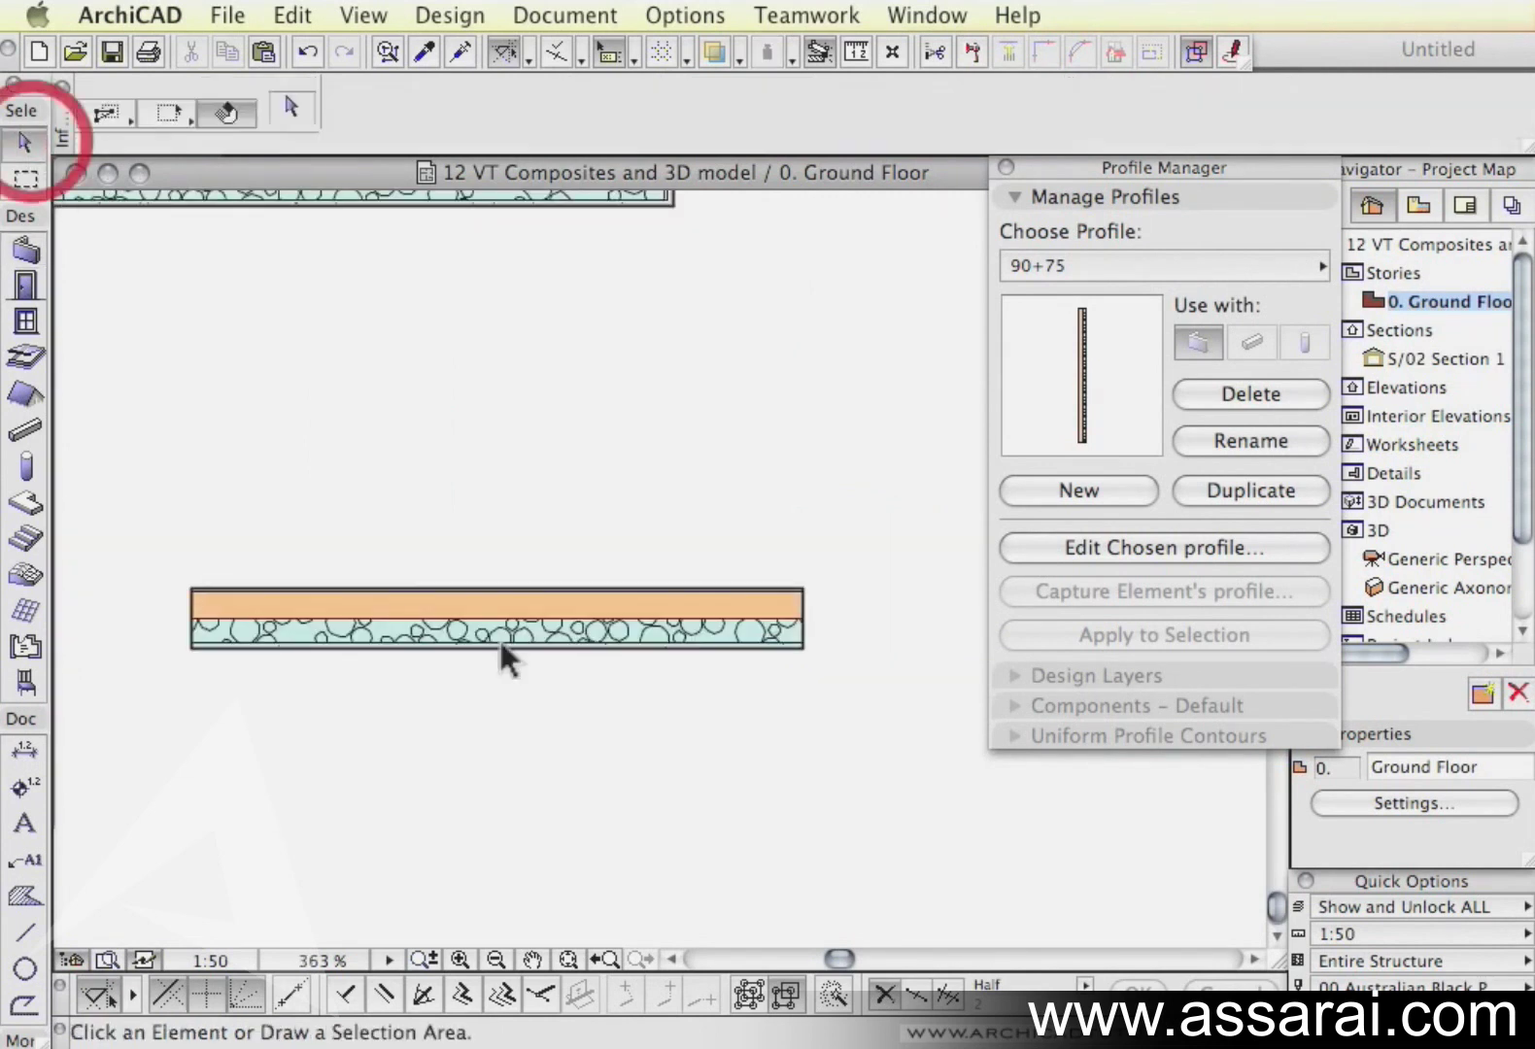
{"action": "left_click", "coordinate": [514, 620]}
{"action": "left_click", "coordinate": [434, 693]}
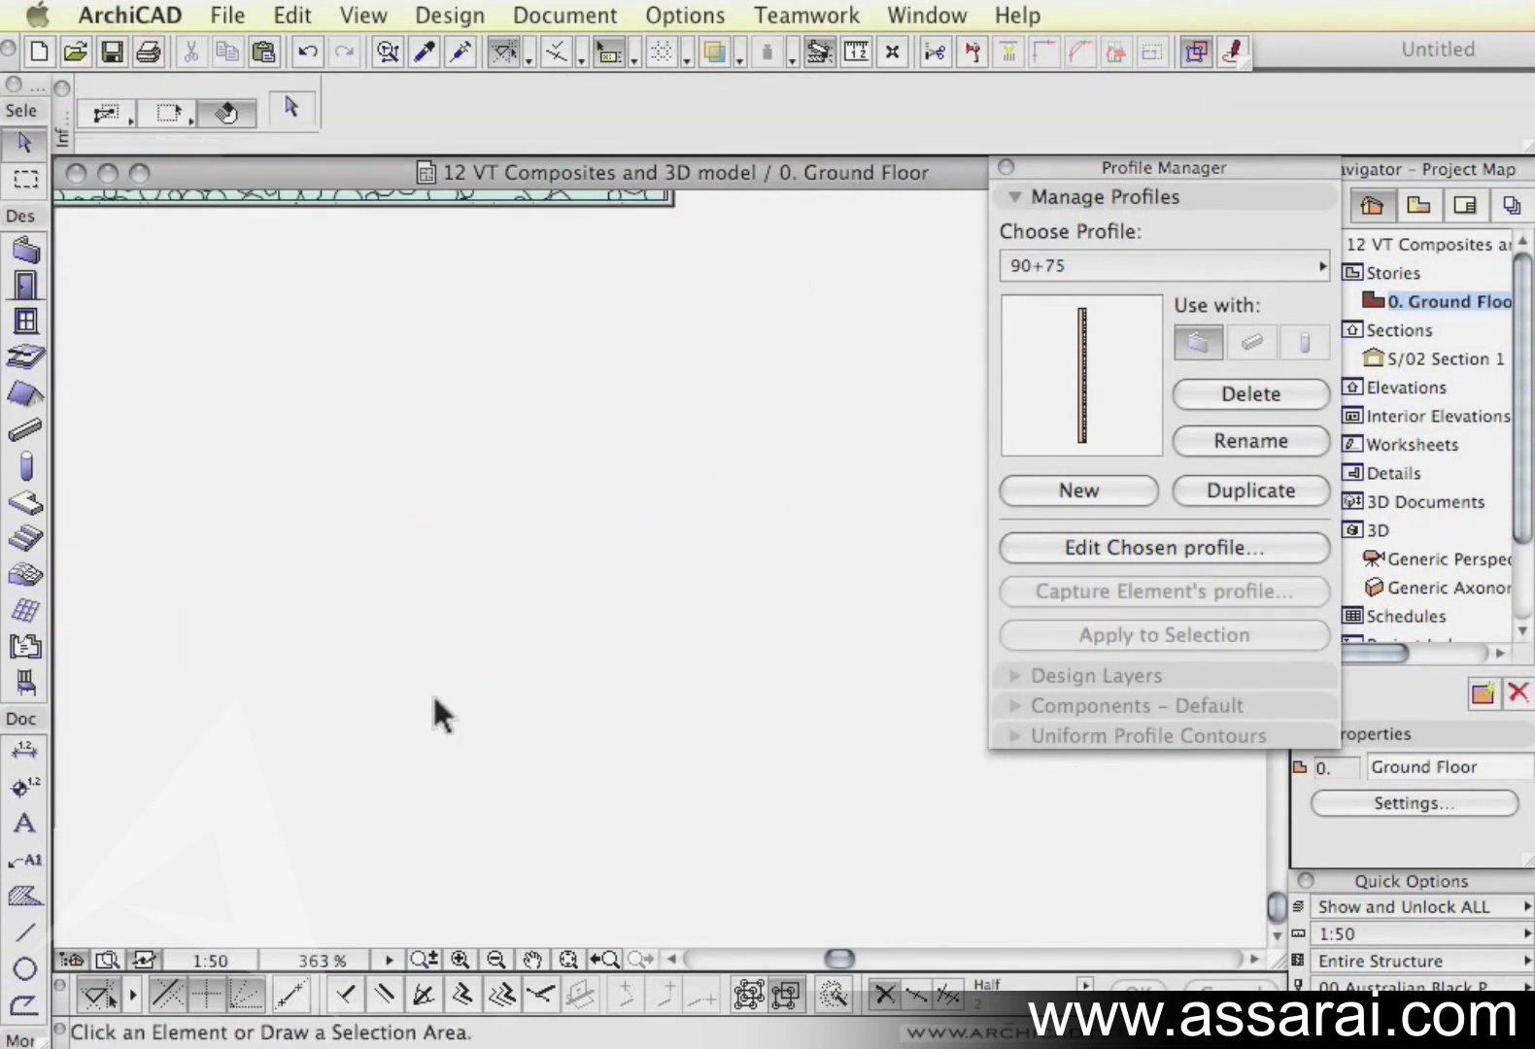
{"action": "scroll", "coordinate": [417, 612], "scroll_direction": "down", "scroll_amount": 3}
{"action": "middle_click_drag", "start_coordinate": [413, 601], "coordinate": [590, 642]}
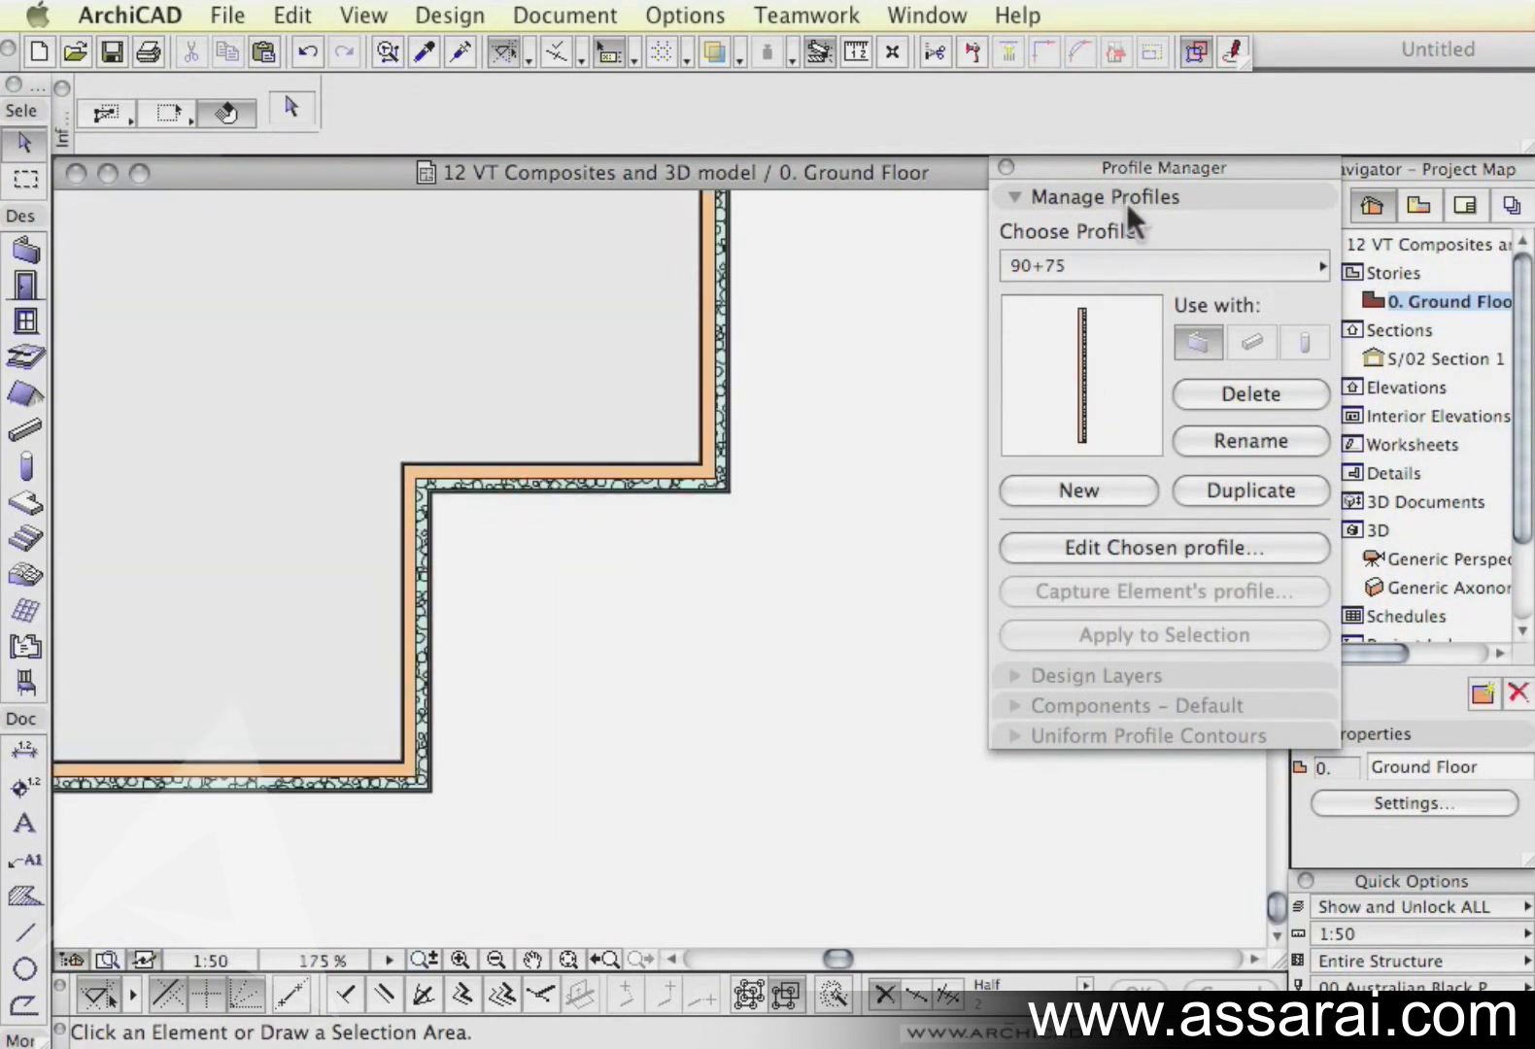
- Edit the 90+75 profile and offset the insulation fill's bottom edge down by 100
{"action": "left_click", "coordinate": [1143, 546]}
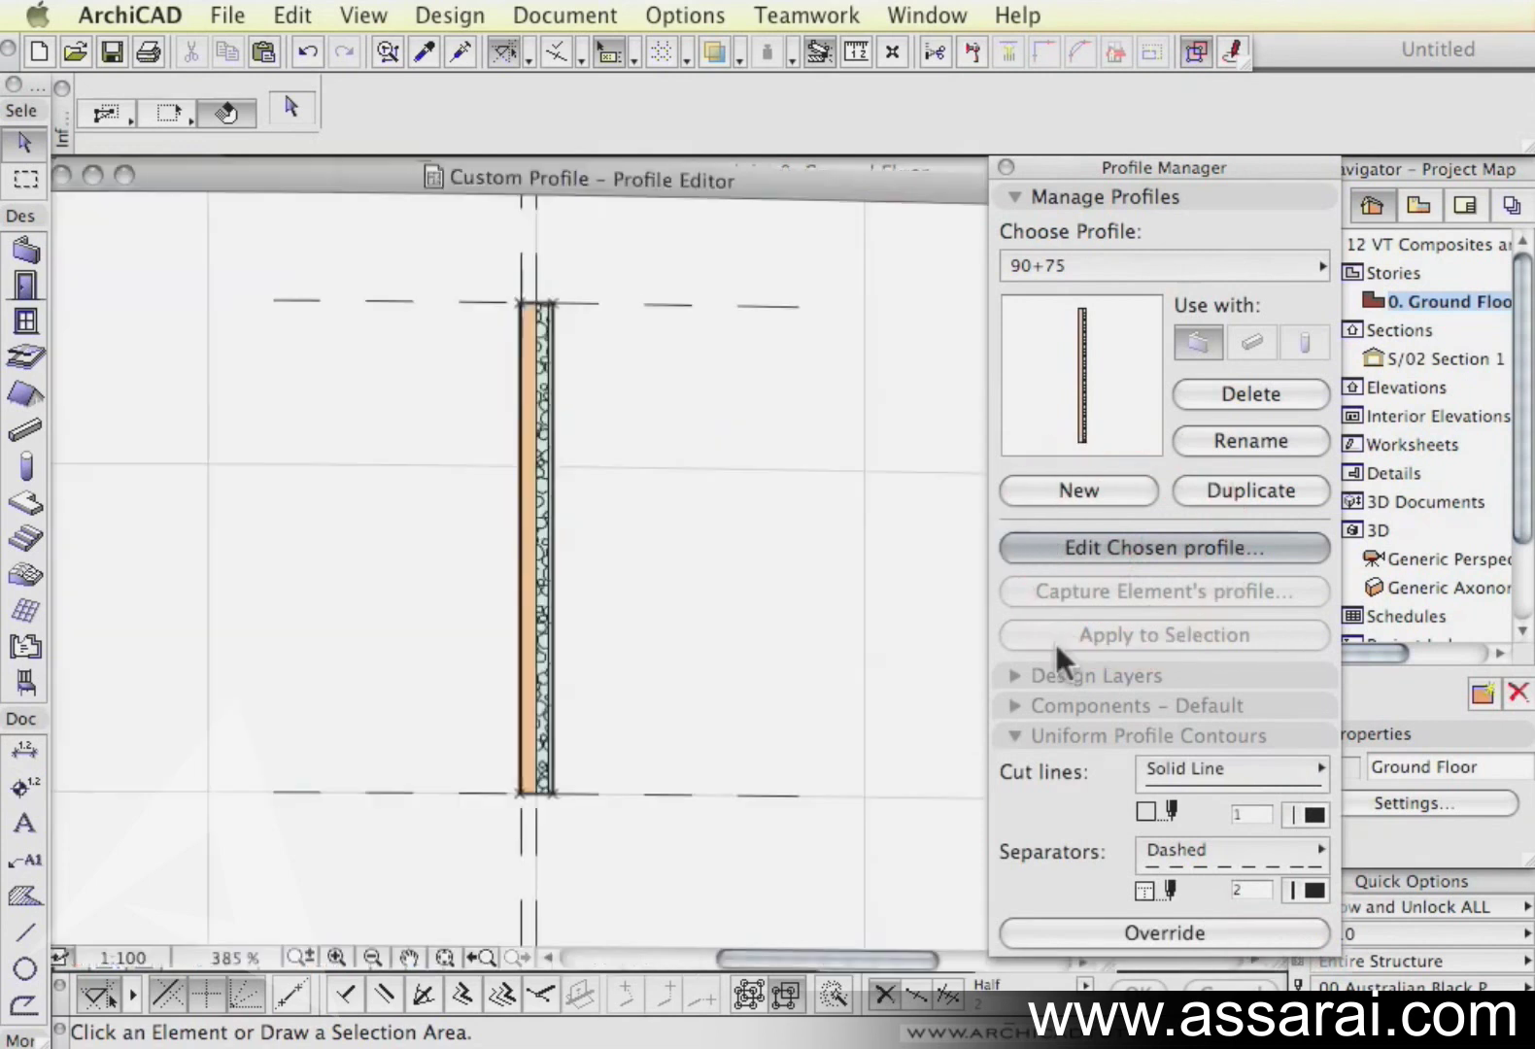
{"action": "scroll", "coordinate": [535, 806], "scroll_direction": "up", "scroll_amount": 6}
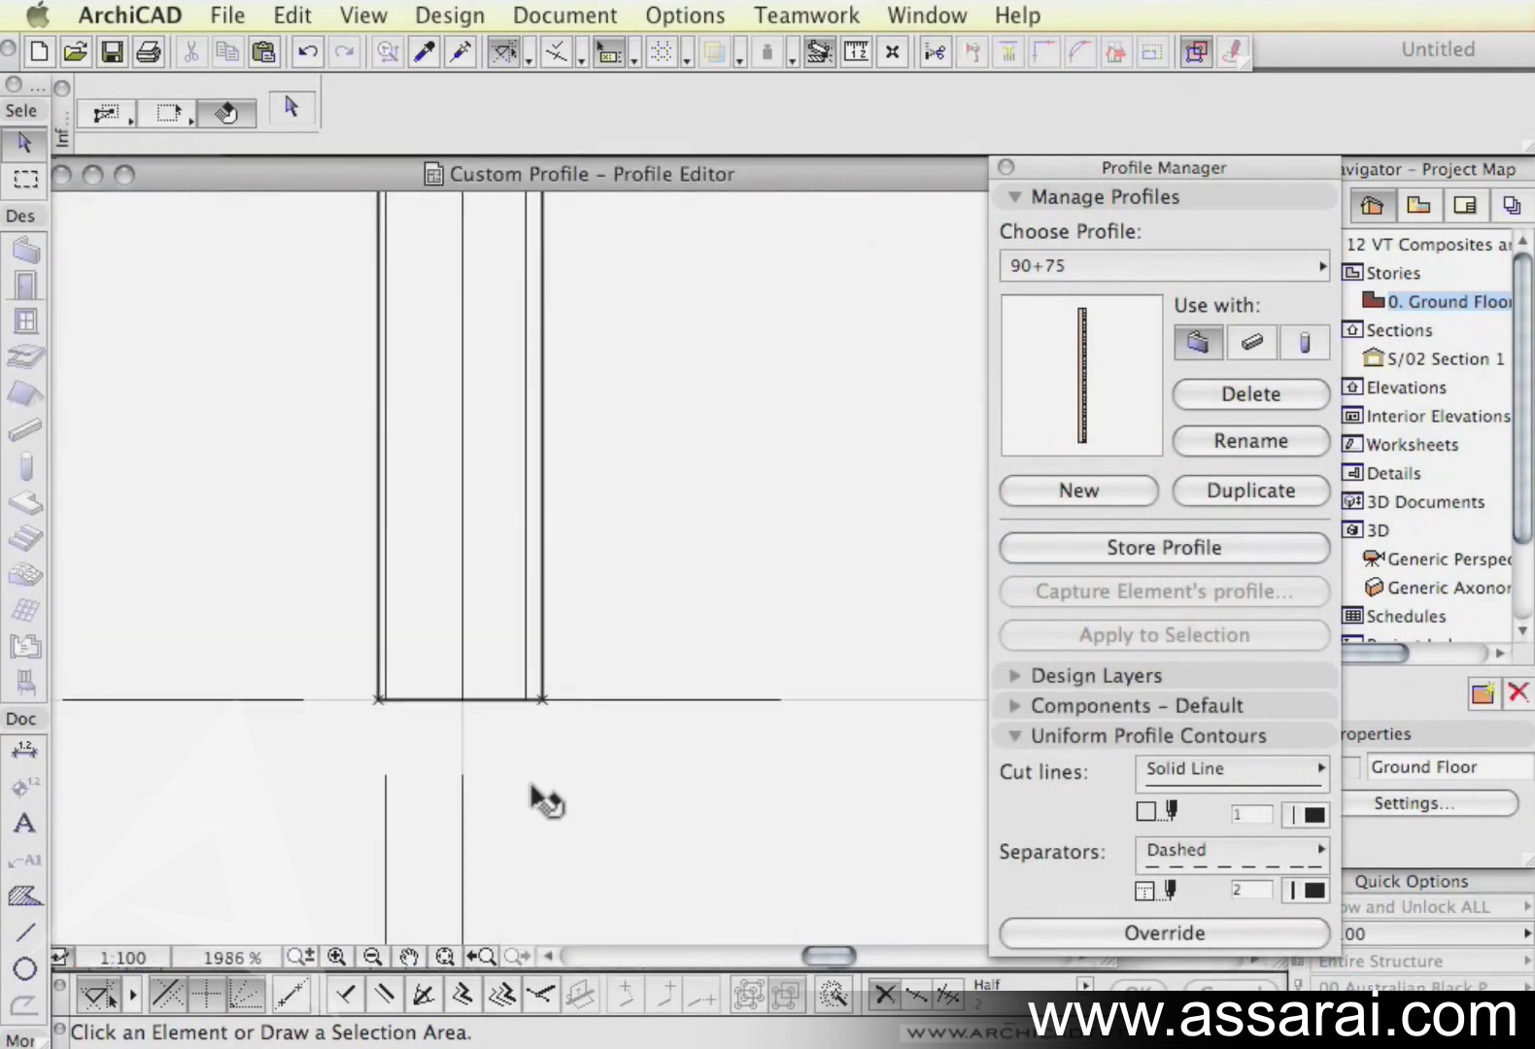
{"action": "middle_click_drag", "start_coordinate": [511, 770], "coordinate": [702, 668]}
{"action": "scroll", "coordinate": [721, 580], "scroll_direction": "up", "scroll_amount": 3}
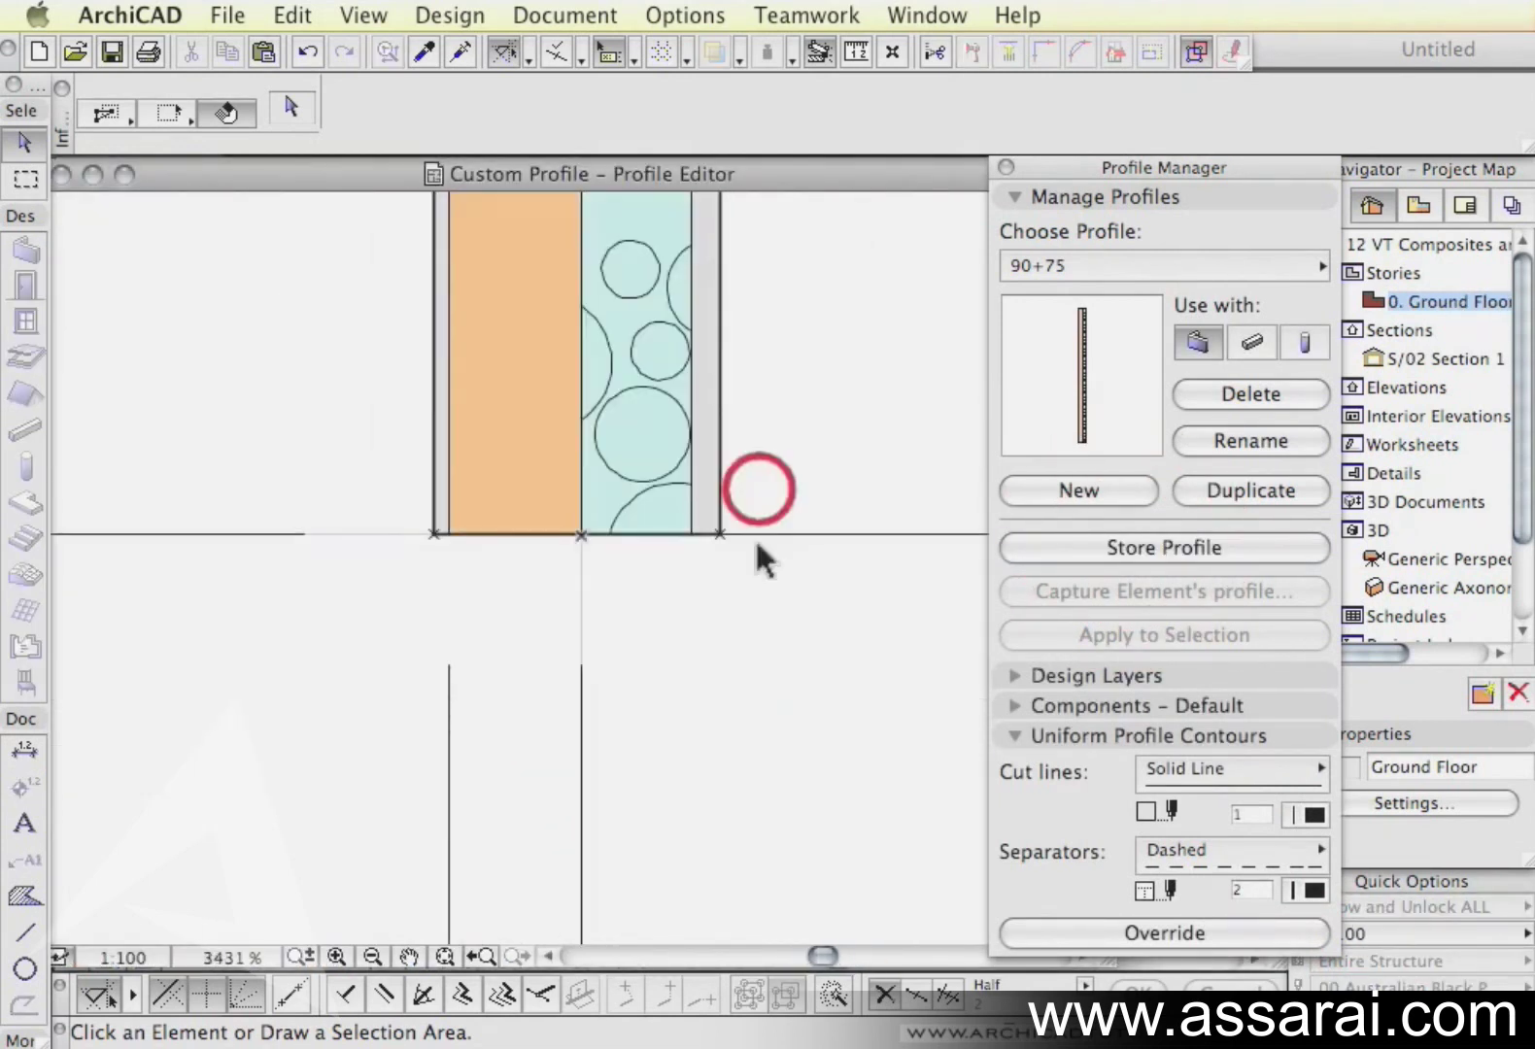
{"action": "left_click", "coordinate": [642, 462]}
{"action": "left_click", "coordinate": [643, 535]}
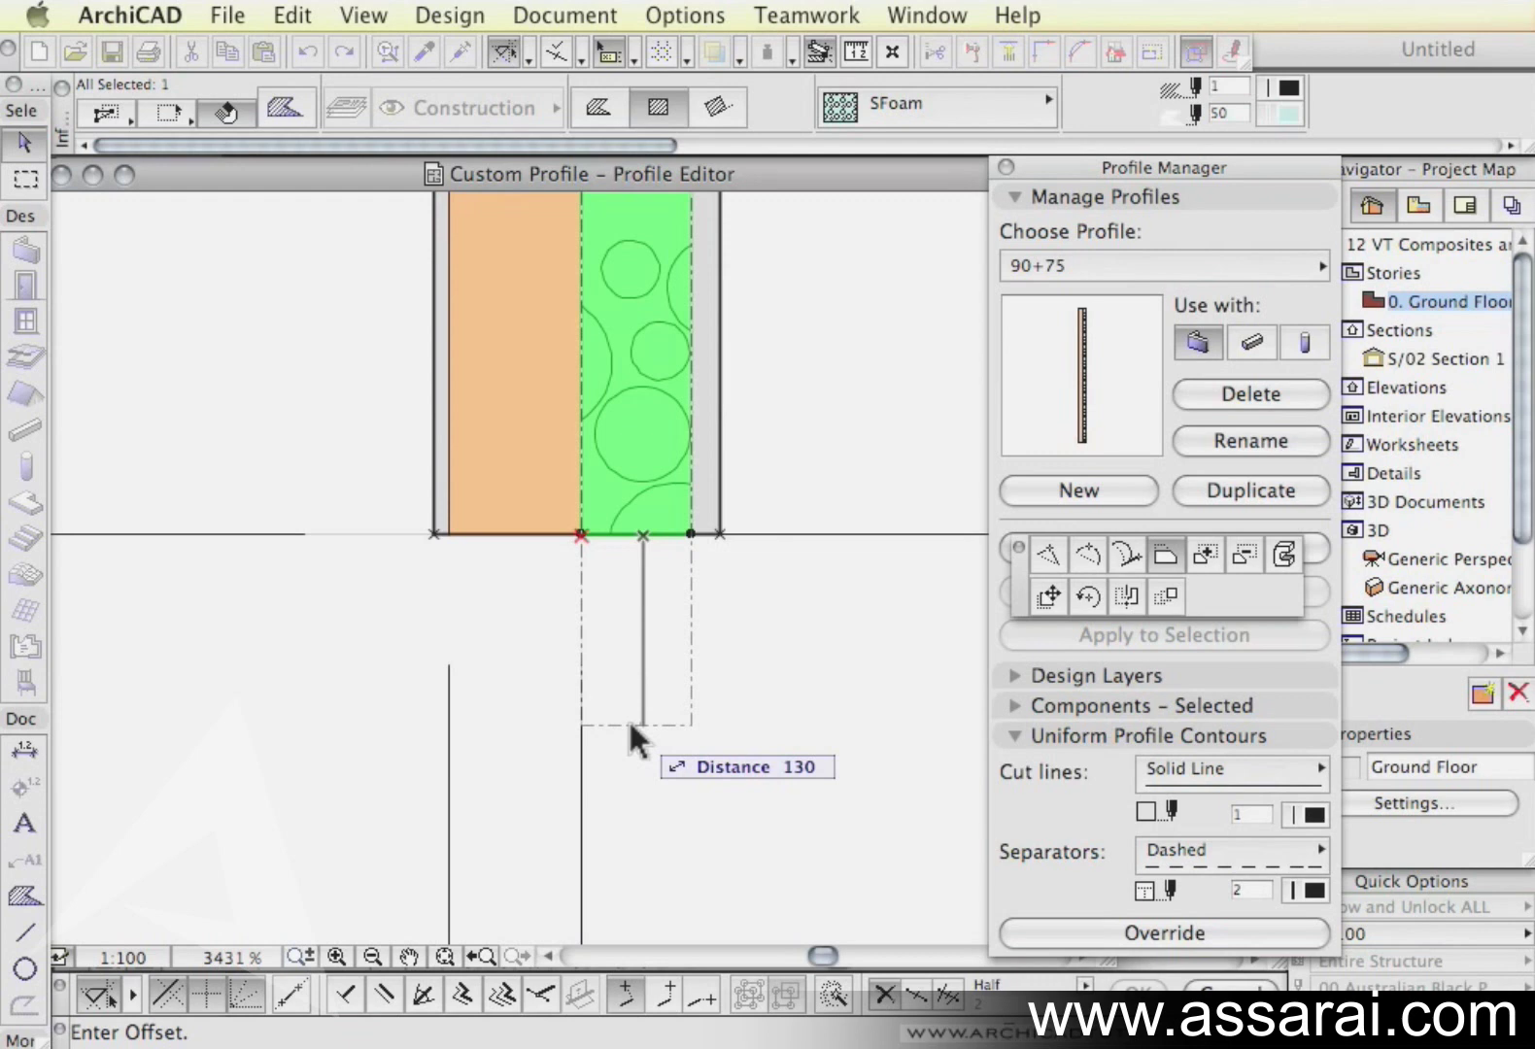
{"action": "type", "text": "100"}
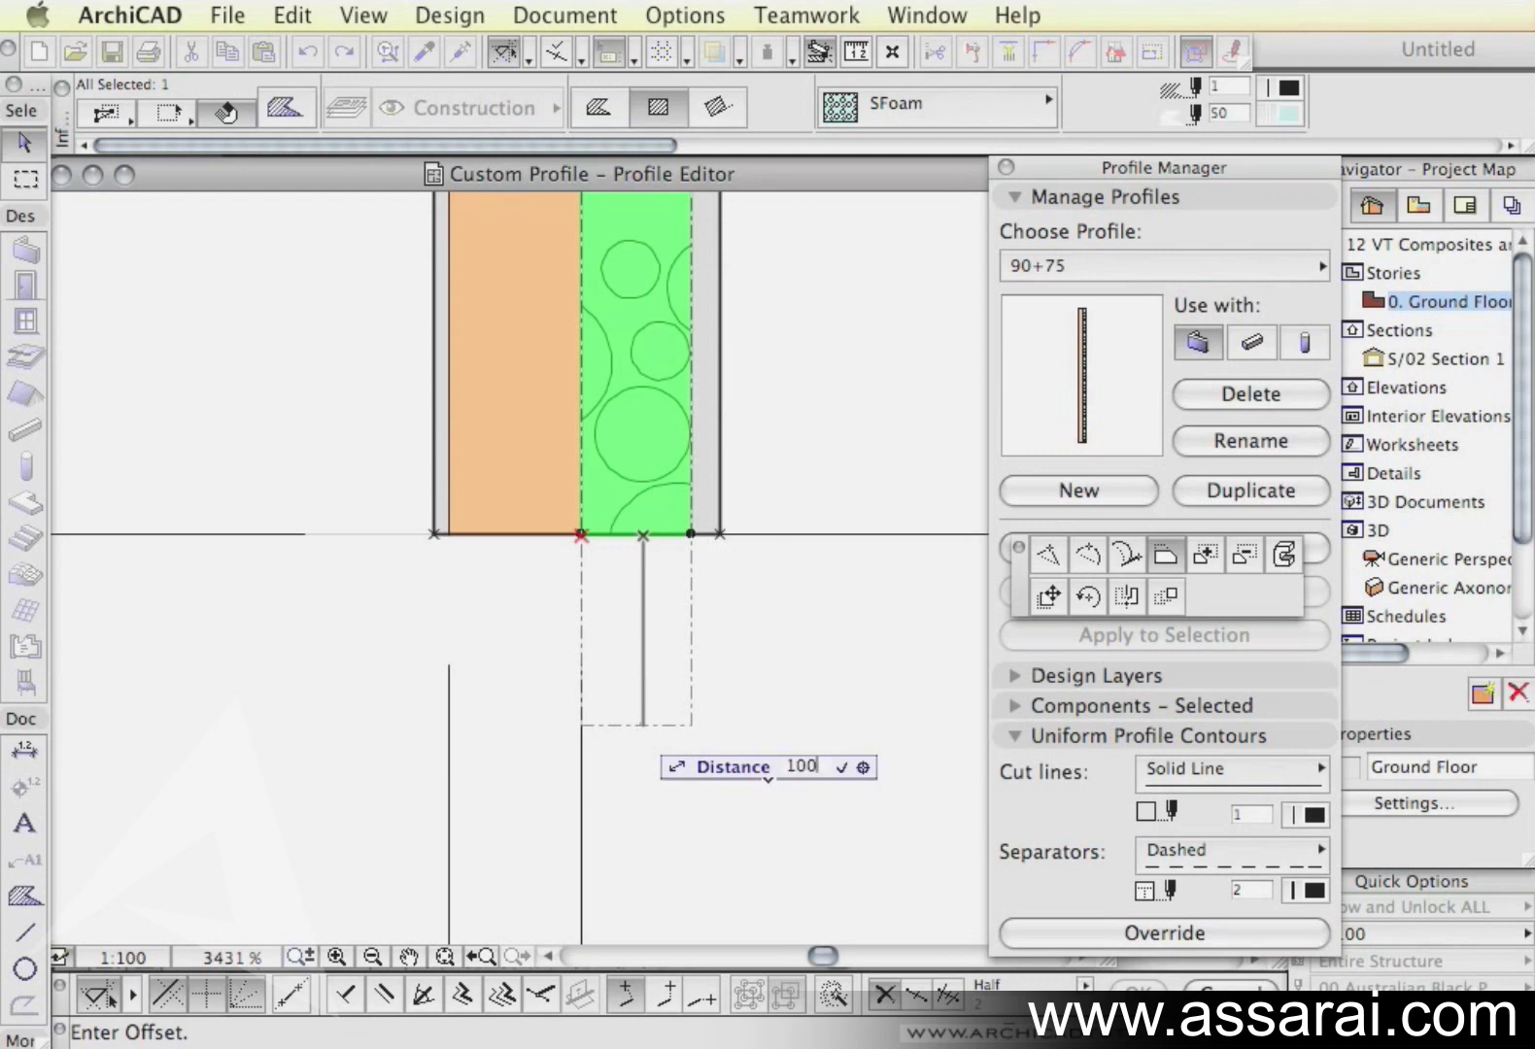
{"action": "key", "text": "Return"}
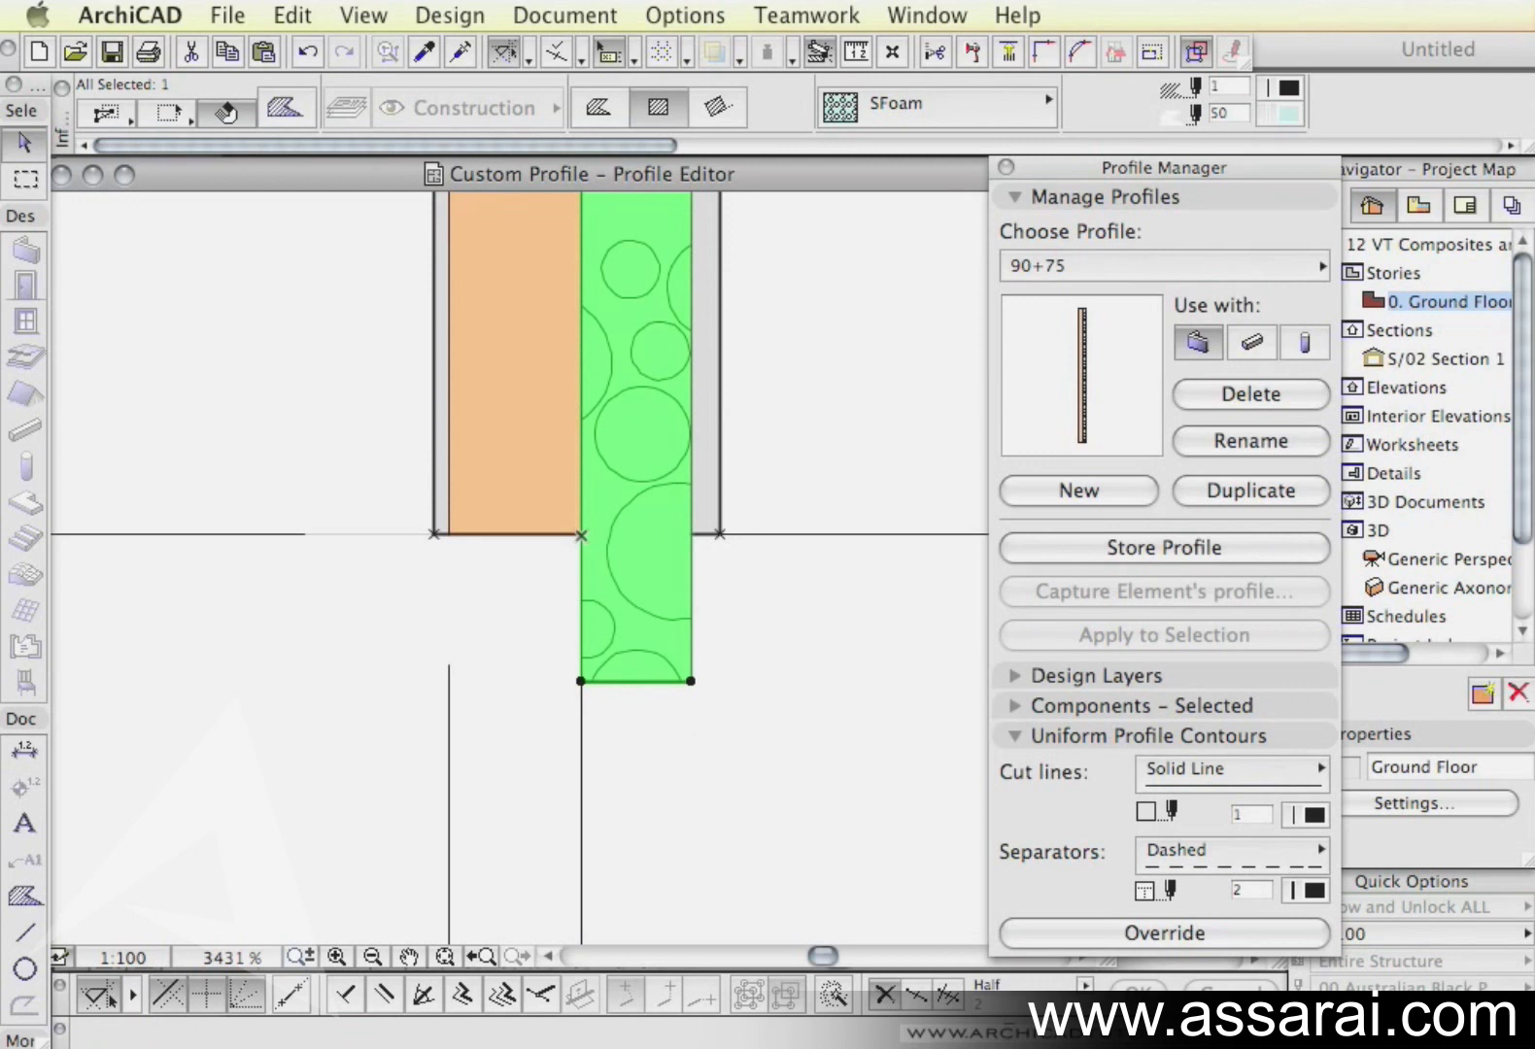
- Extend the render strip's bottom edge to match, then store the profile as 90+75
{"action": "left_click", "coordinate": [705, 361]}
{"action": "left_click", "coordinate": [705, 533]}
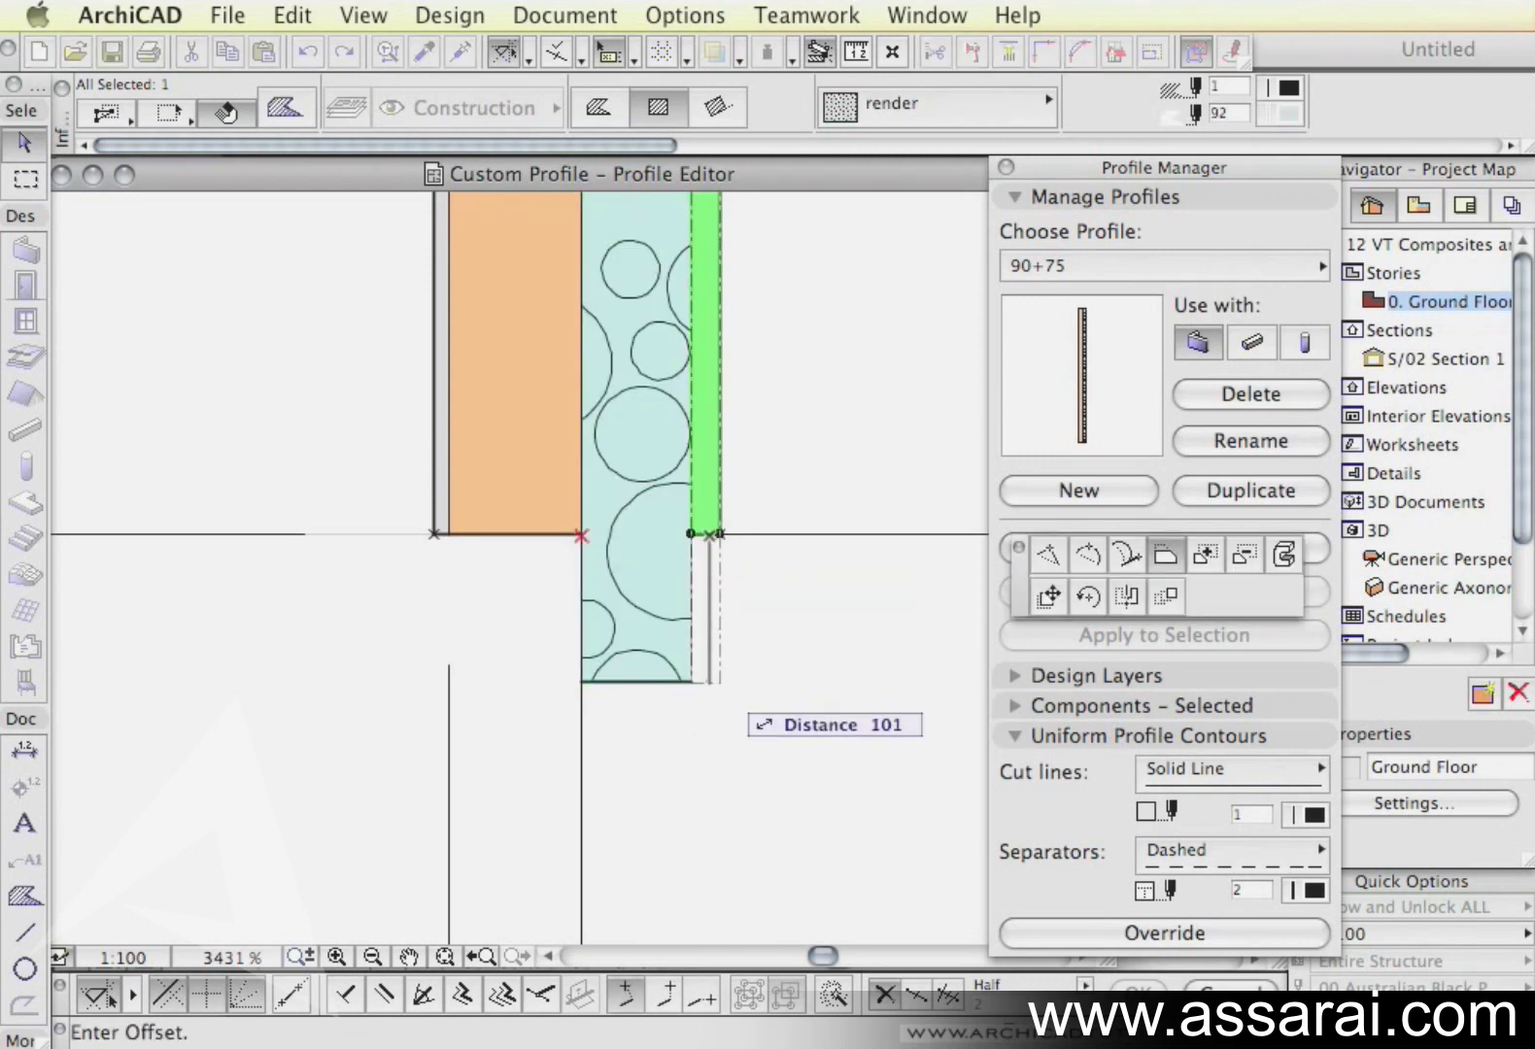
{"action": "key", "text": "Return"}
{"action": "key", "text": "Escape"}
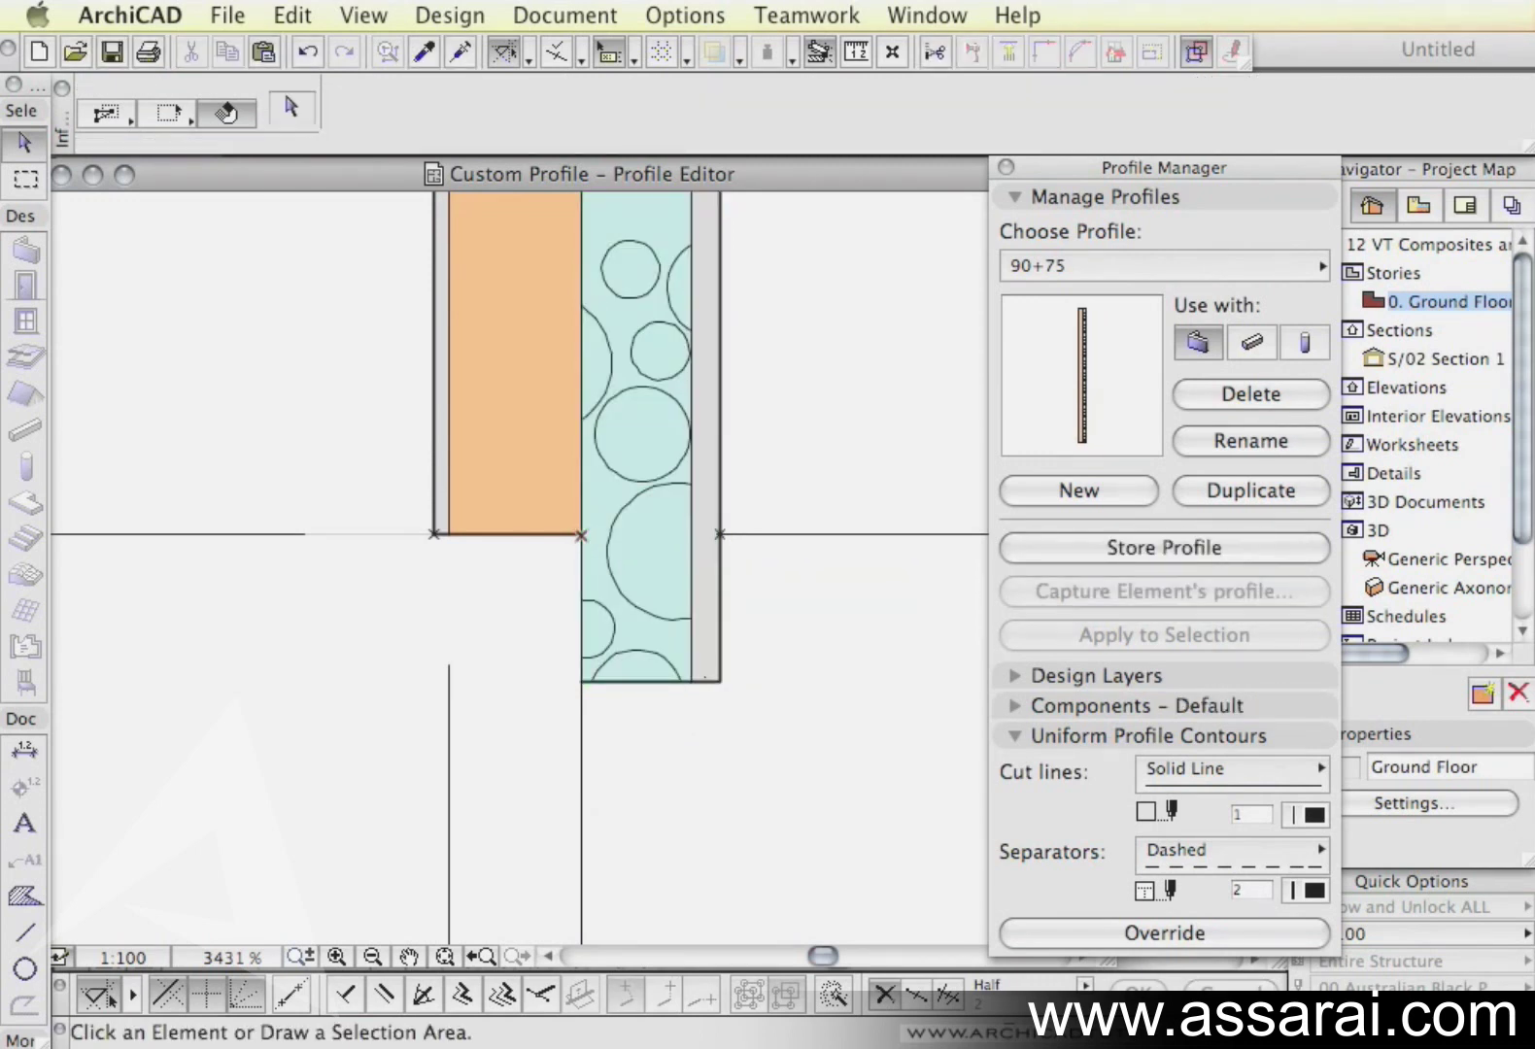
{"action": "left_click", "coordinate": [1079, 551]}
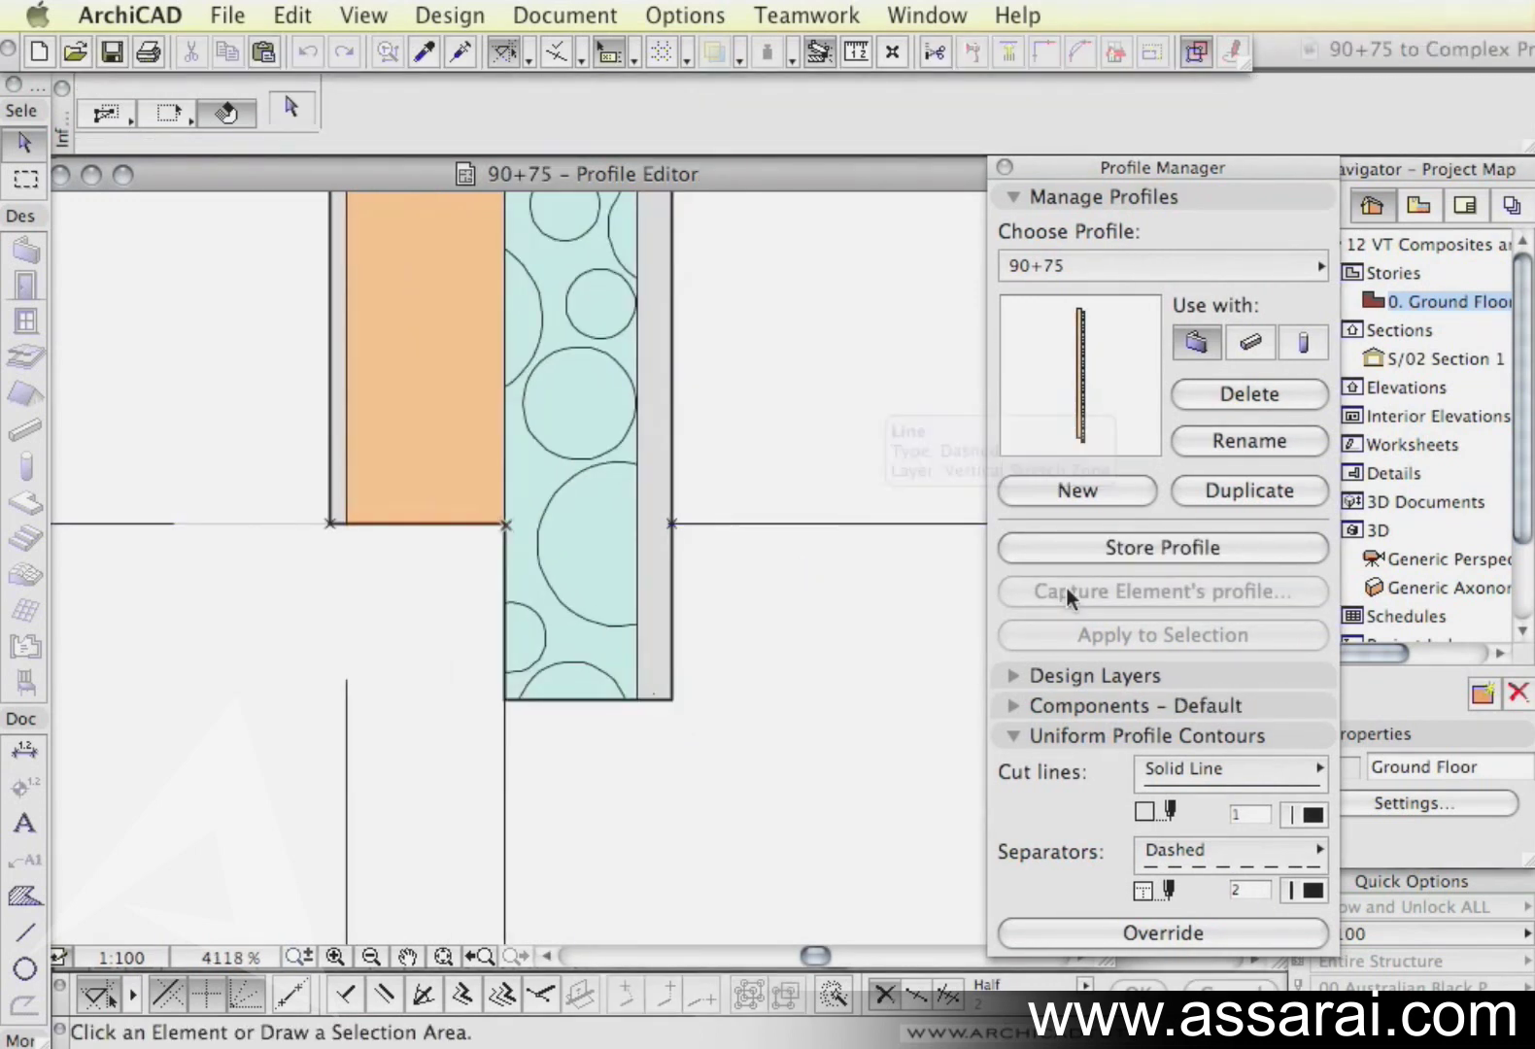
- Store the updated 90+75 profile and apply it to the bottom ground-floor wall
{"action": "left_click", "coordinate": [1102, 551]}
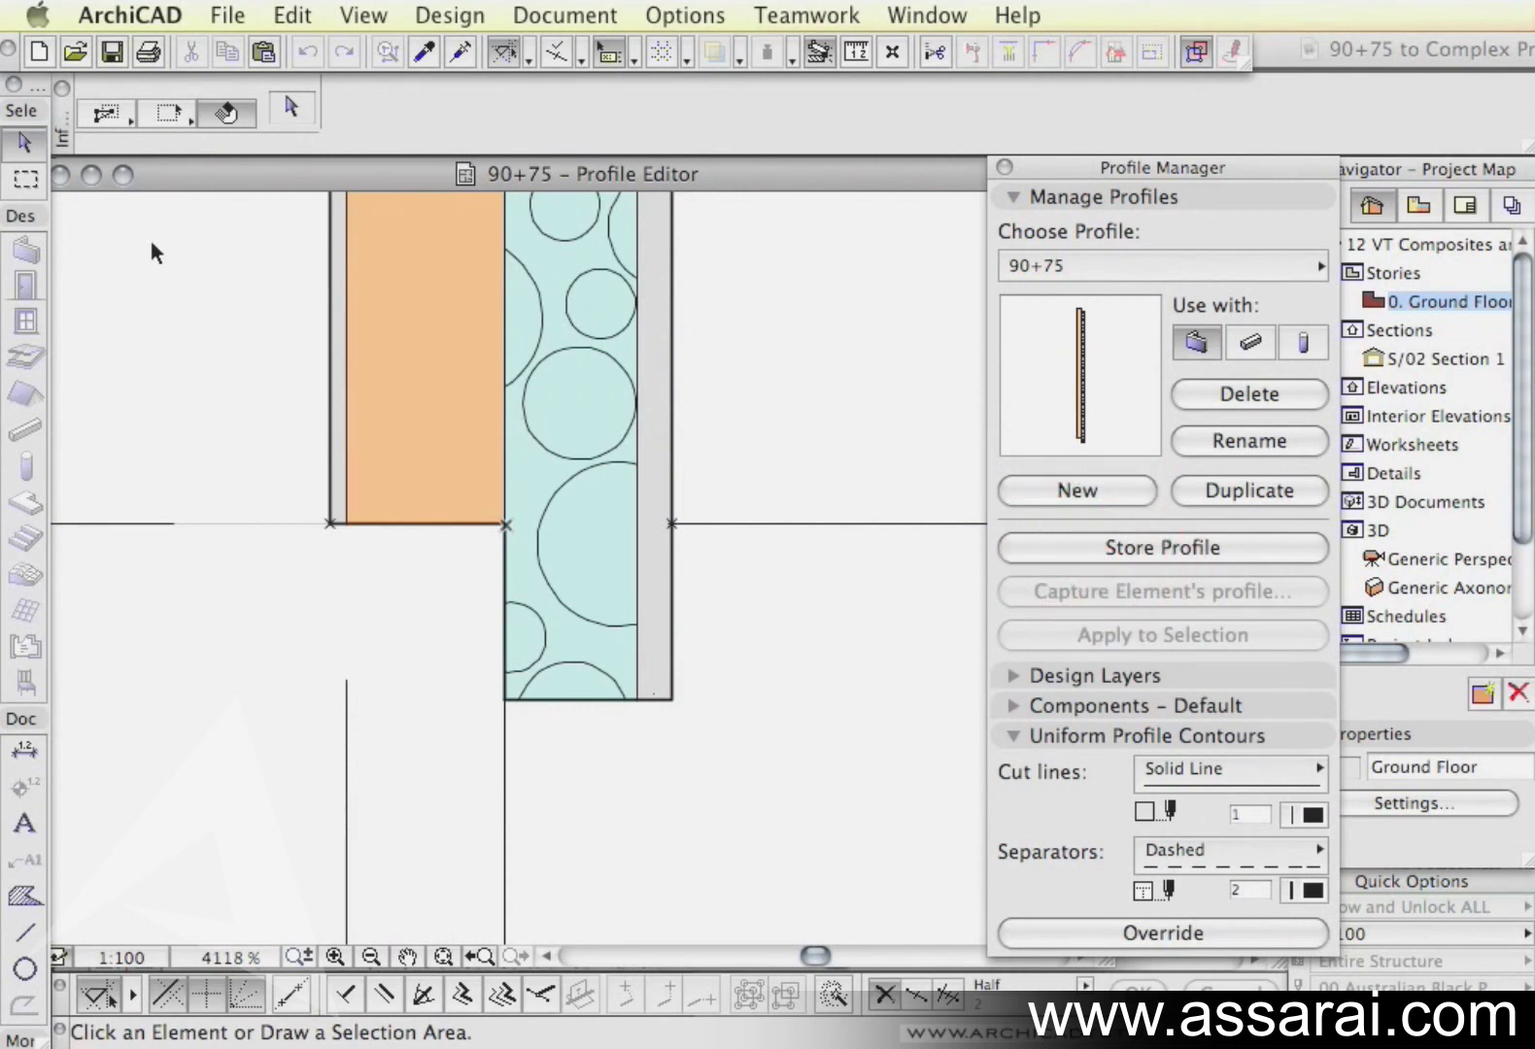
{"action": "left_click", "coordinate": [90, 173]}
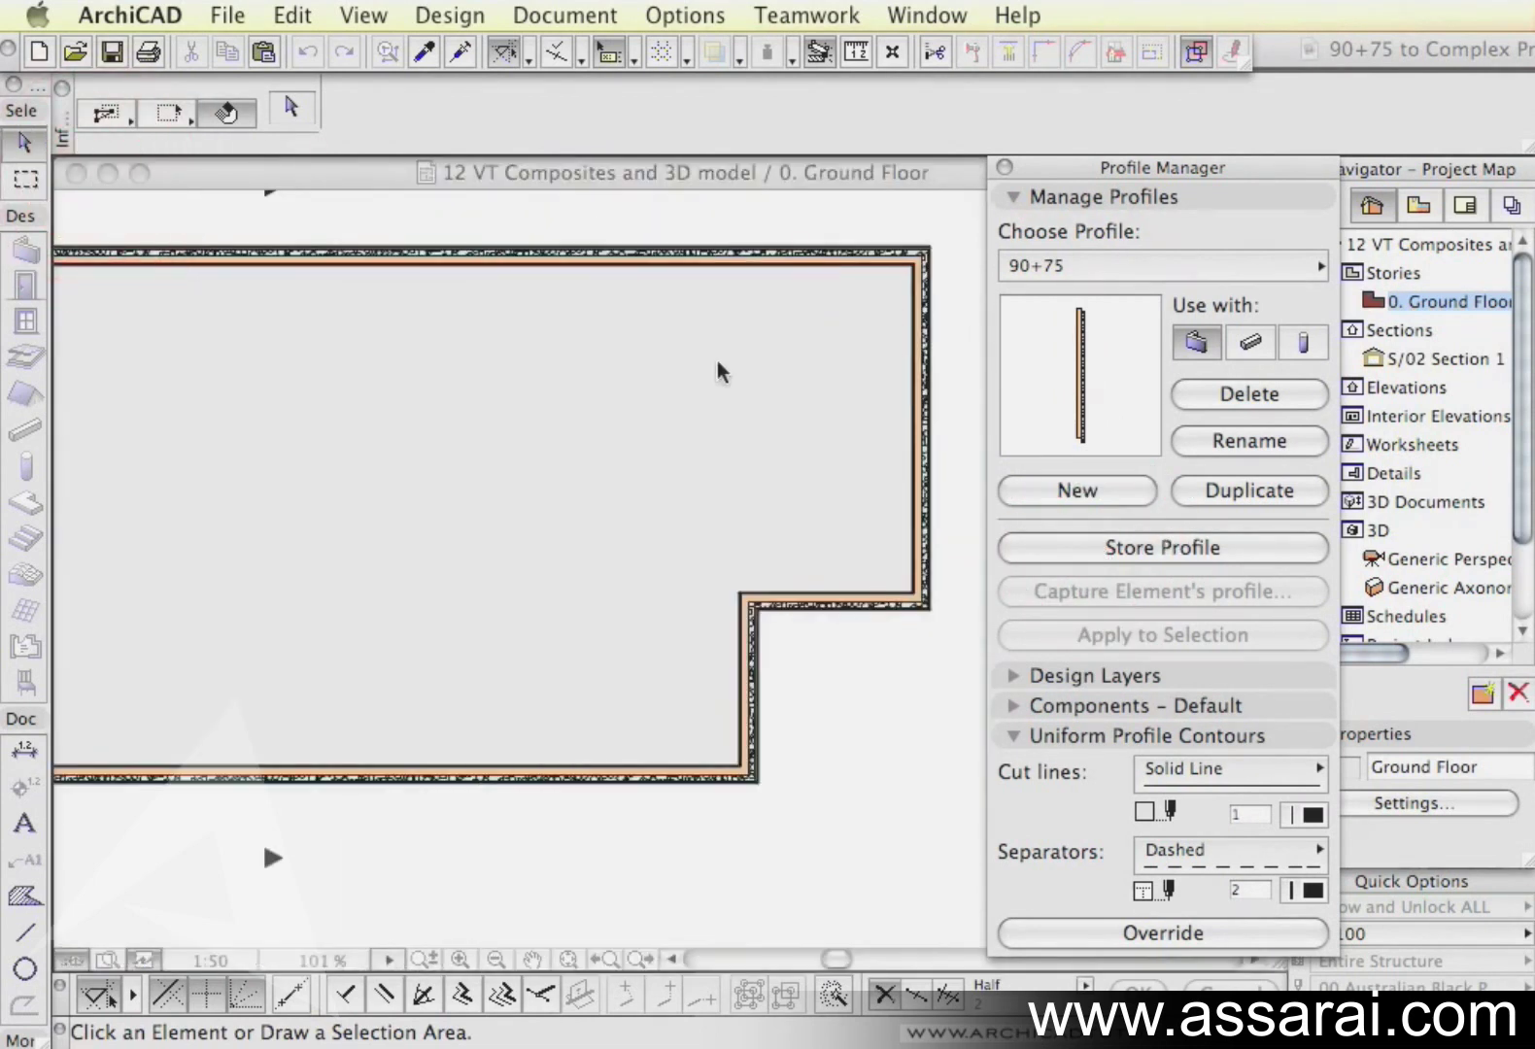
{"action": "middle_click_drag", "start_coordinate": [655, 539], "coordinate": [676, 513]}
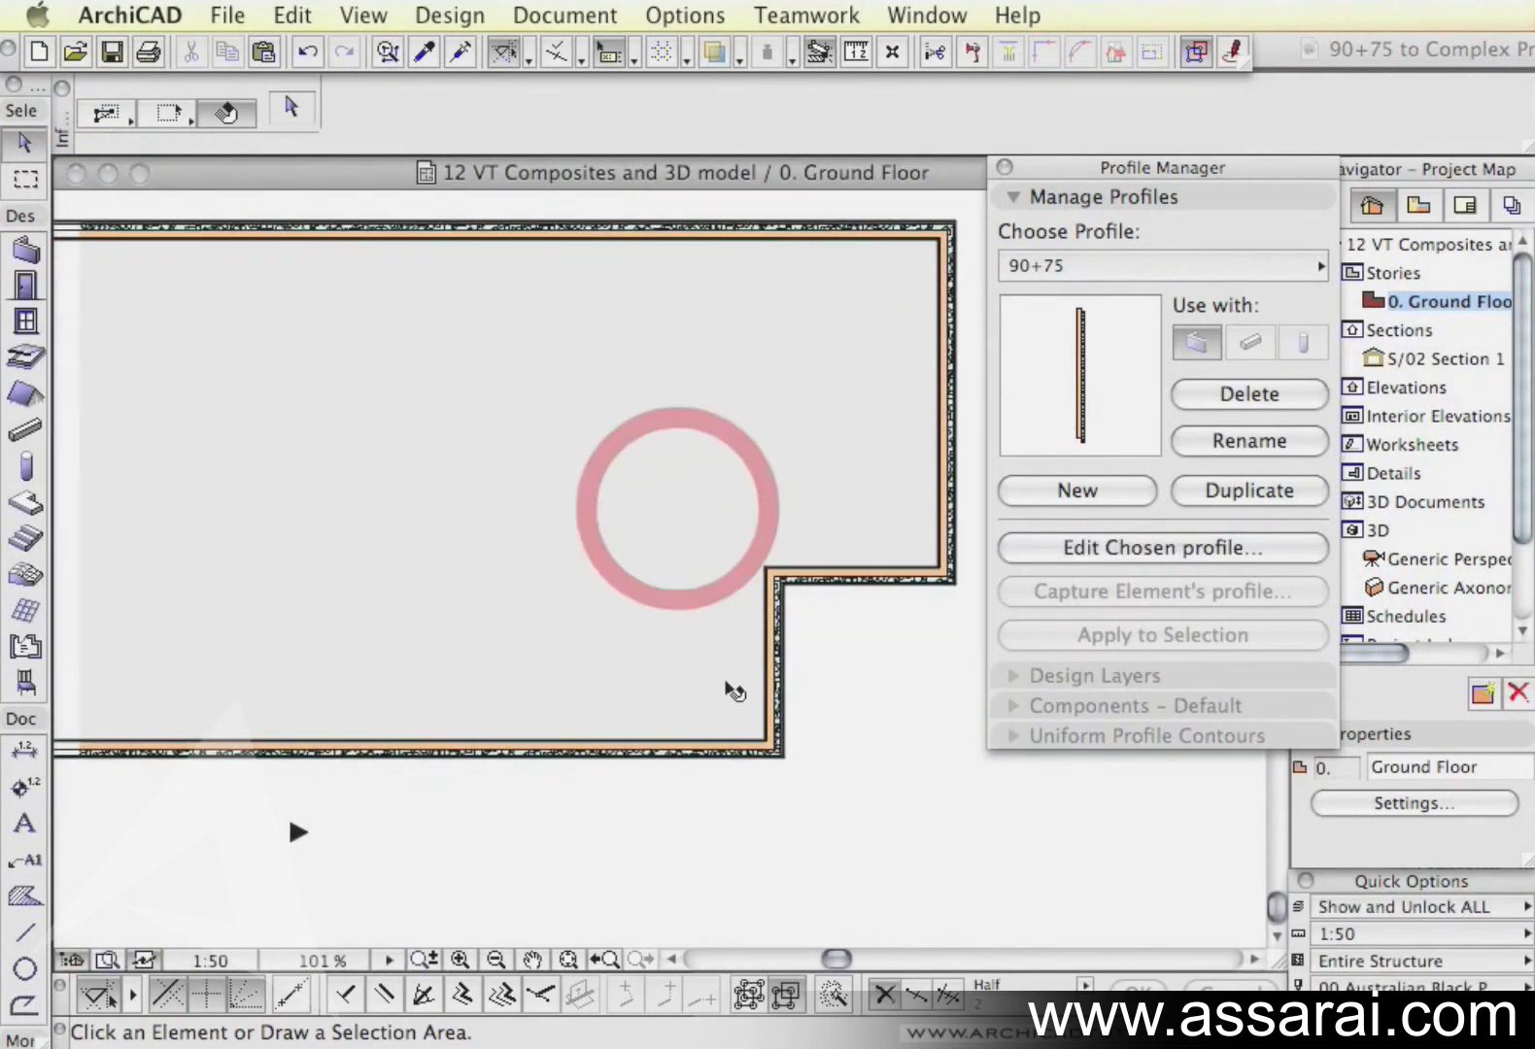
{"action": "left_click", "coordinate": [657, 753]}
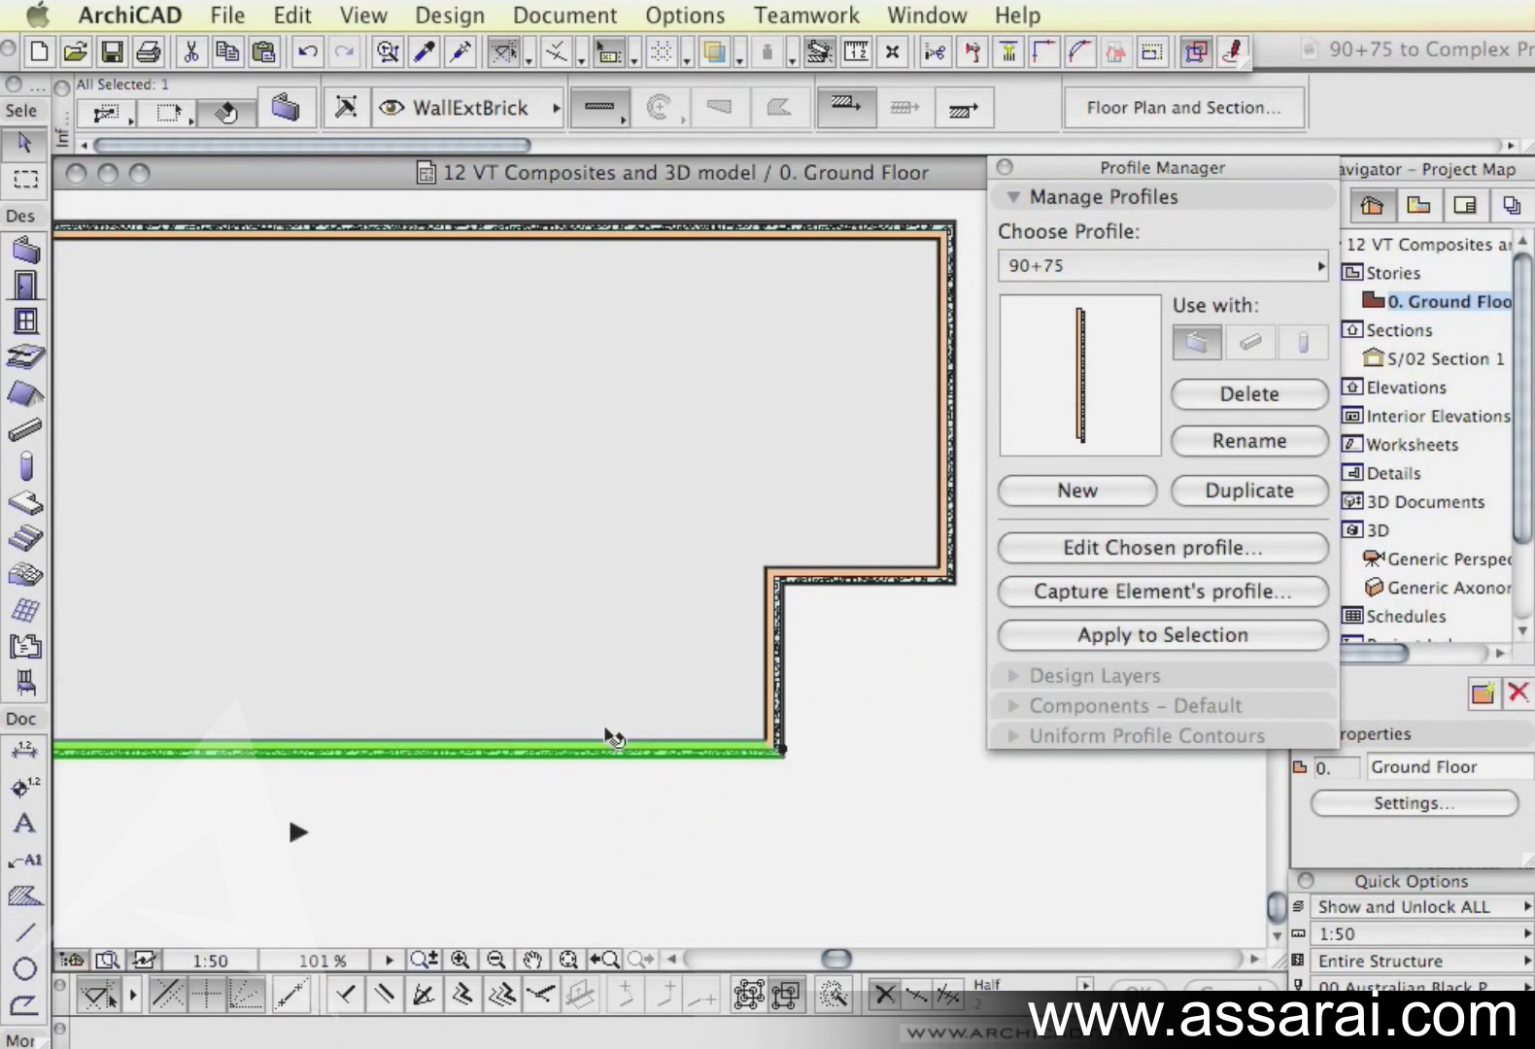
{"action": "left_click", "coordinate": [1066, 631]}
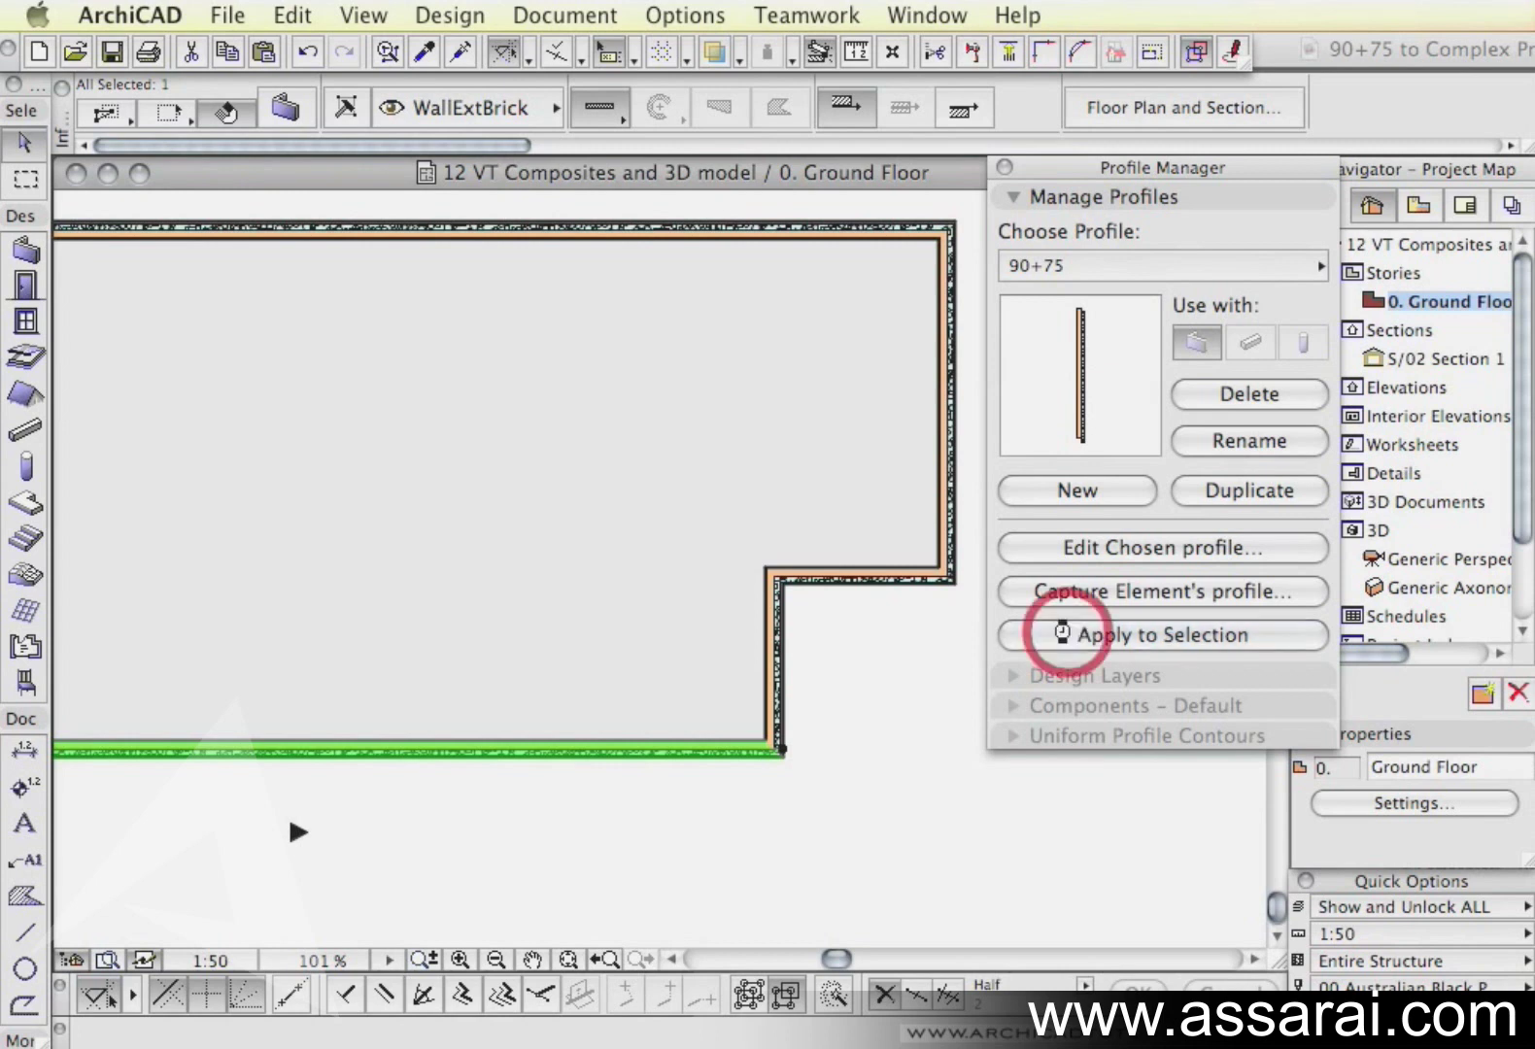
- Check the wall base in Section 1, where insulation and render drop below the brick
{"action": "double_click", "coordinate": [1428, 360]}
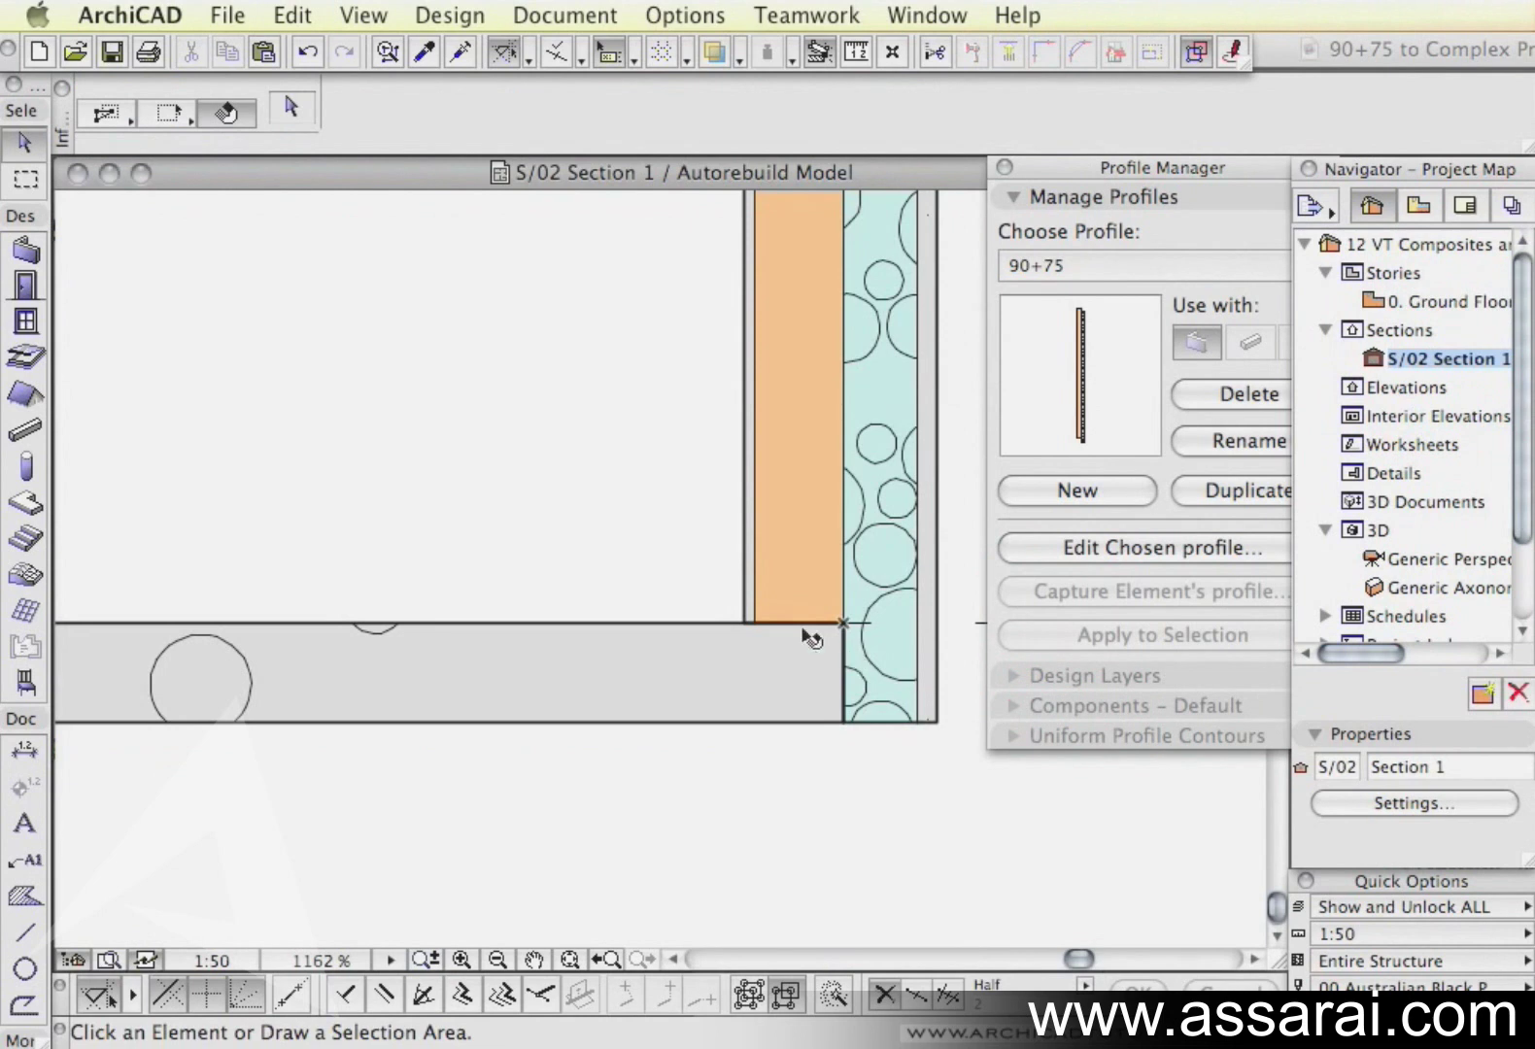
{"action": "left_click", "coordinate": [832, 597]}
{"action": "scroll", "coordinate": [830, 595], "scroll_direction": "up", "scroll_amount": 3}
{"action": "scroll", "coordinate": [831, 596], "scroll_direction": "right", "scroll_amount": 4}
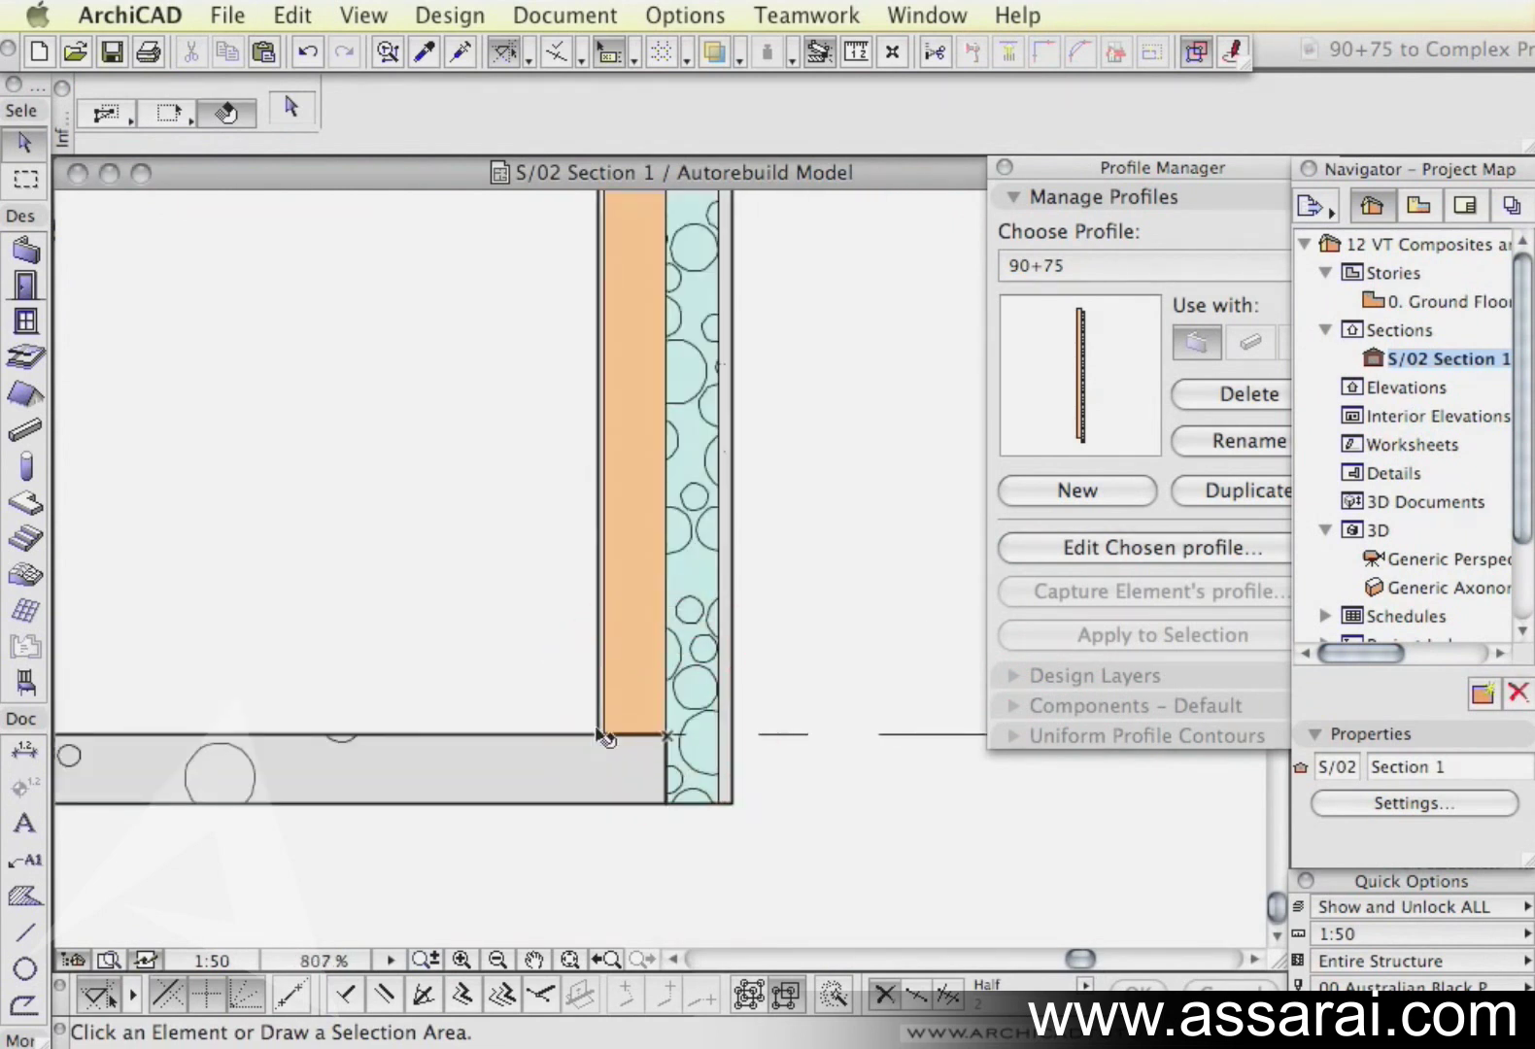
{"action": "middle_click_drag", "start_coordinate": [680, 738], "coordinate": [720, 670]}
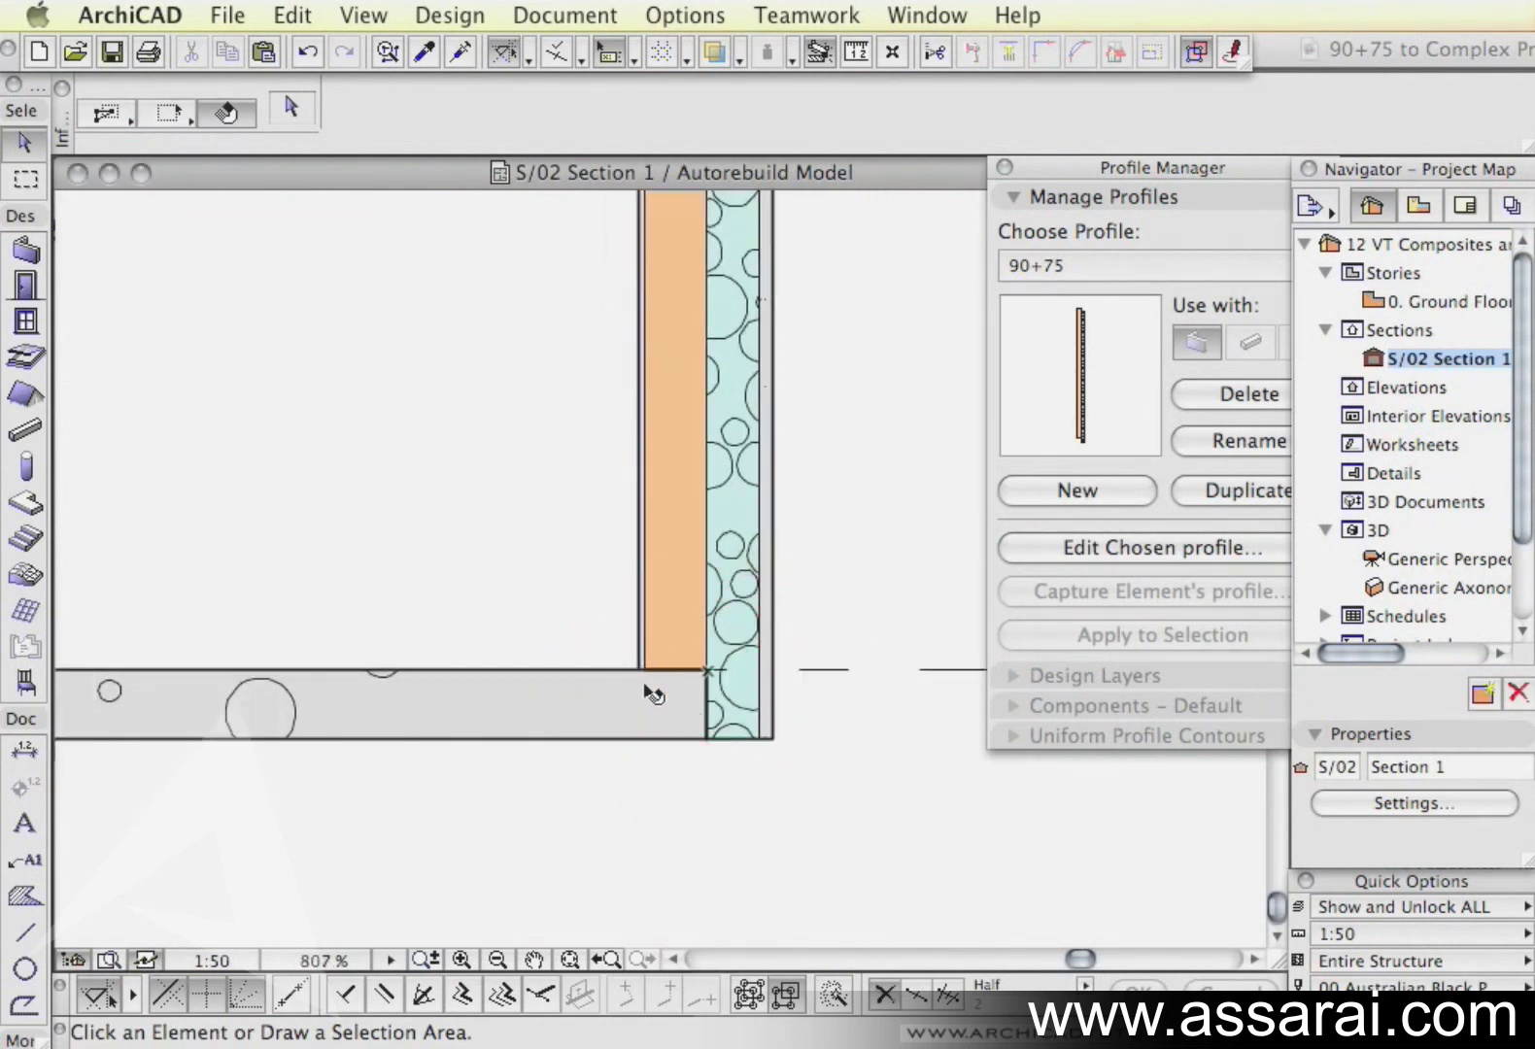
{"action": "left_click", "coordinate": [1068, 535]}
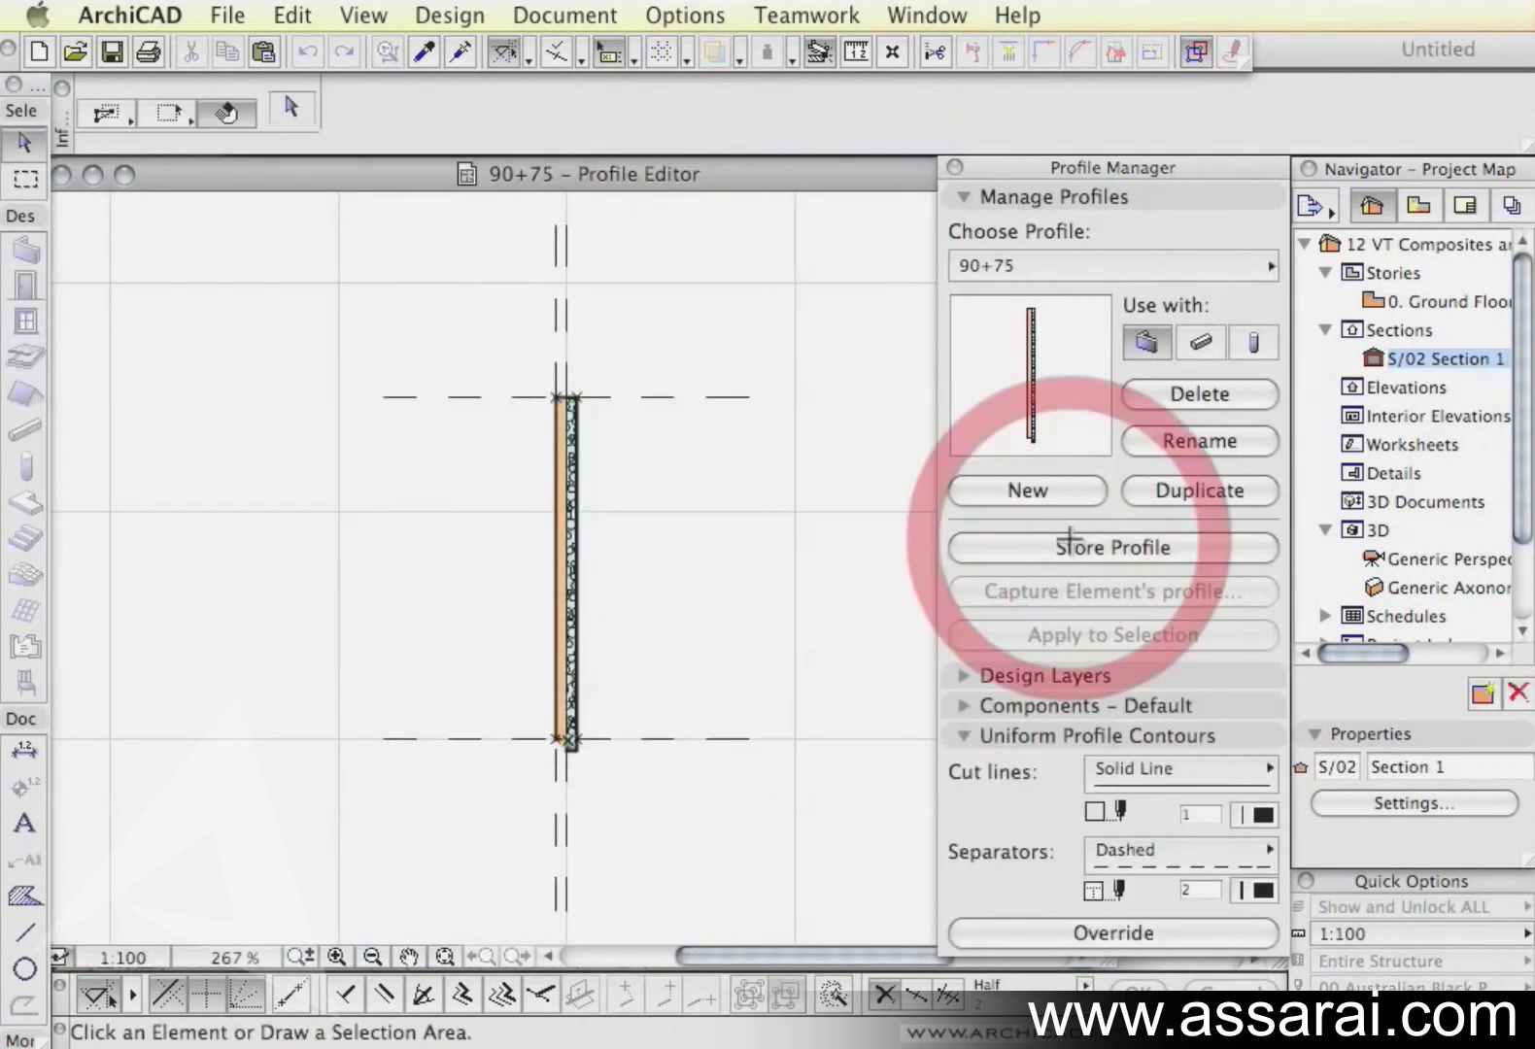
- Save the project and zoom the Profile Editor to the bottom end of the 90+75 layers
{"action": "scroll", "coordinate": [617, 690], "scroll_direction": "up", "scroll_amount": 3}
{"action": "middle_click_drag", "start_coordinate": [593, 694], "coordinate": [627, 756]}
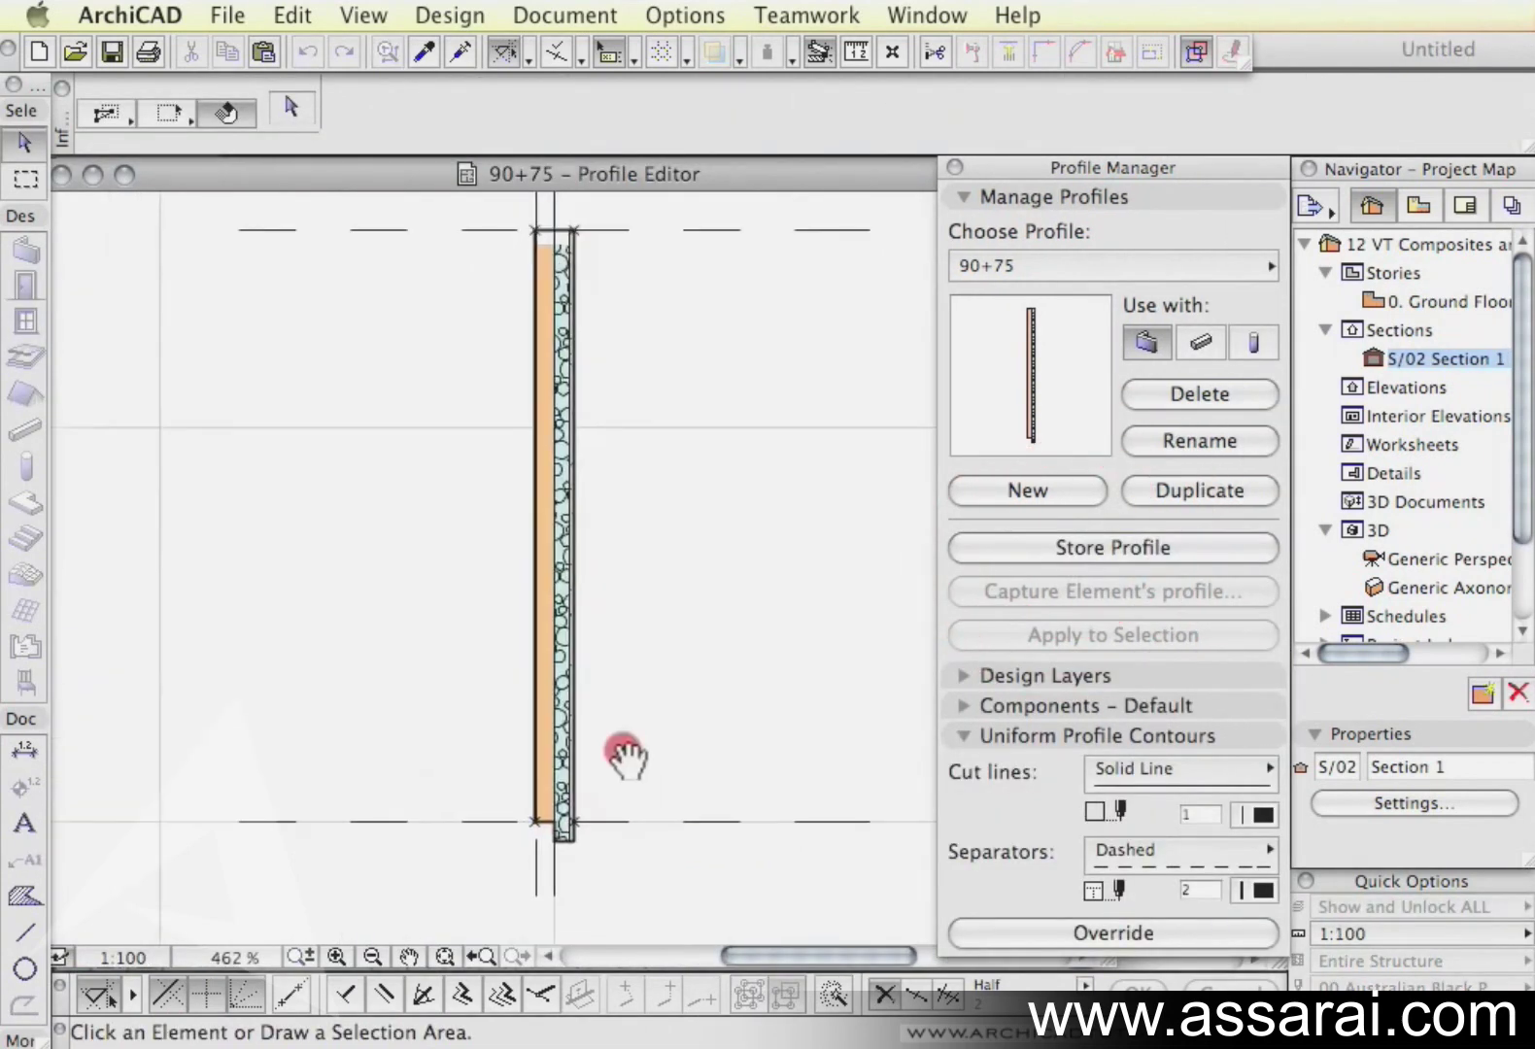
{"action": "key", "text": "super+s"}
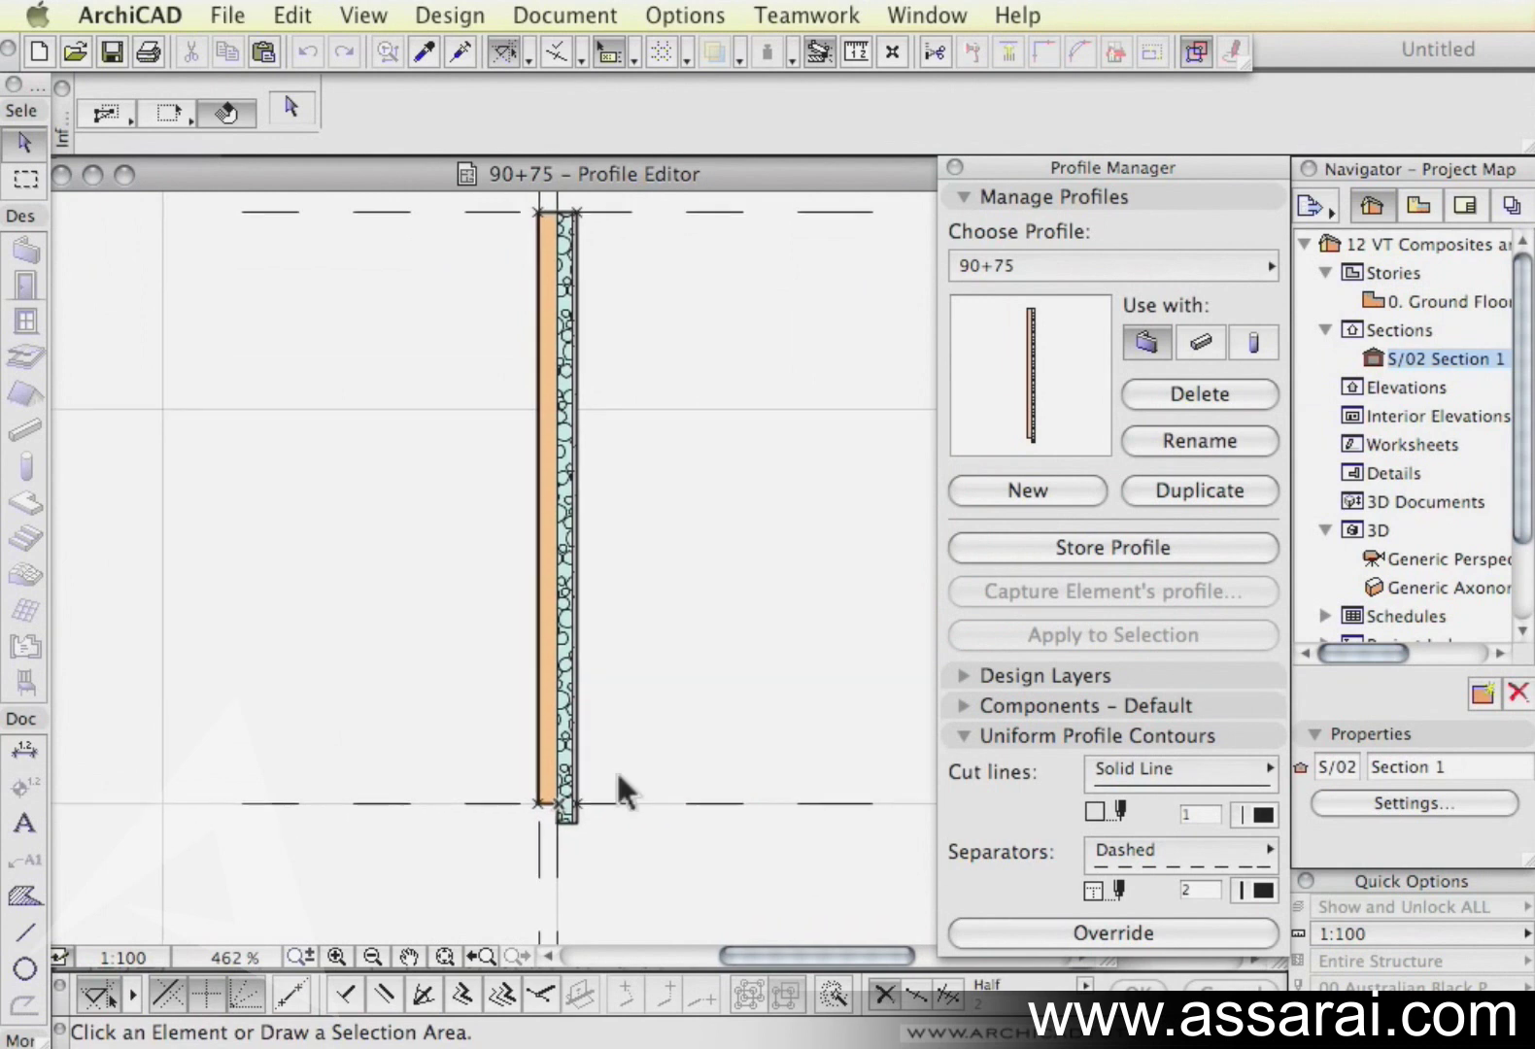
{"action": "middle_click_drag", "start_coordinate": [609, 749], "coordinate": [669, 768]}
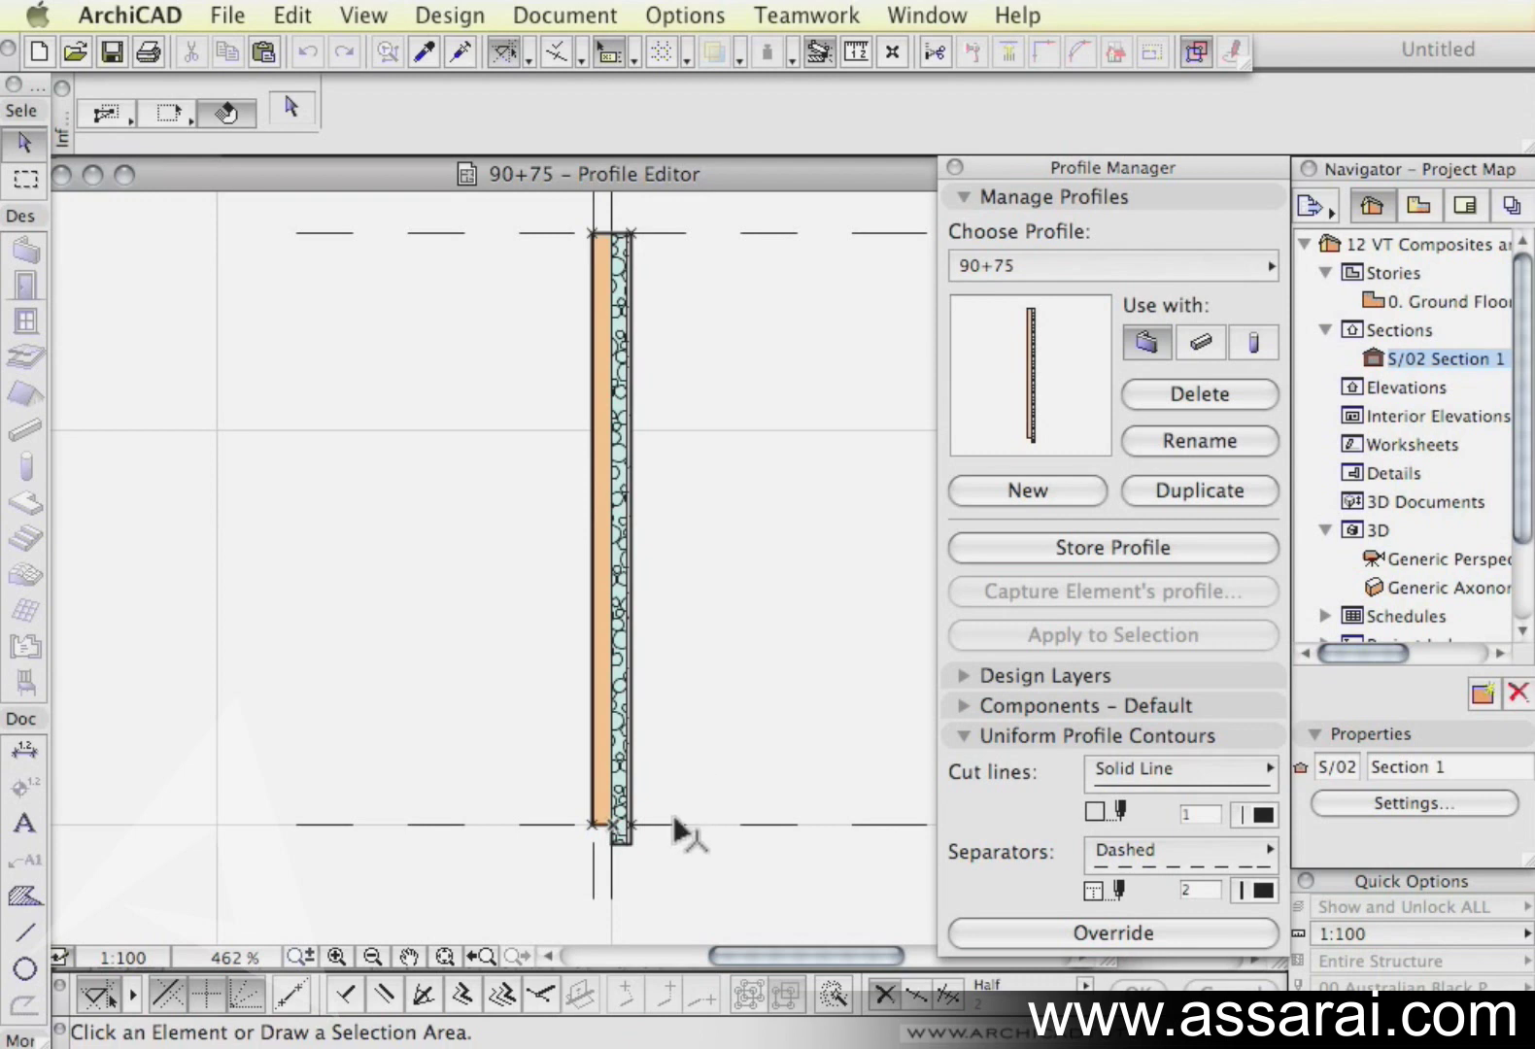
{"action": "middle_click_drag", "start_coordinate": [642, 834], "coordinate": [768, 781]}
{"action": "scroll", "coordinate": [654, 752], "scroll_direction": "up", "scroll_amount": 6}
{"action": "scroll", "coordinate": [777, 740], "scroll_direction": "up", "scroll_amount": 3}
{"action": "middle_click_drag", "start_coordinate": [773, 708], "coordinate": [729, 719]}
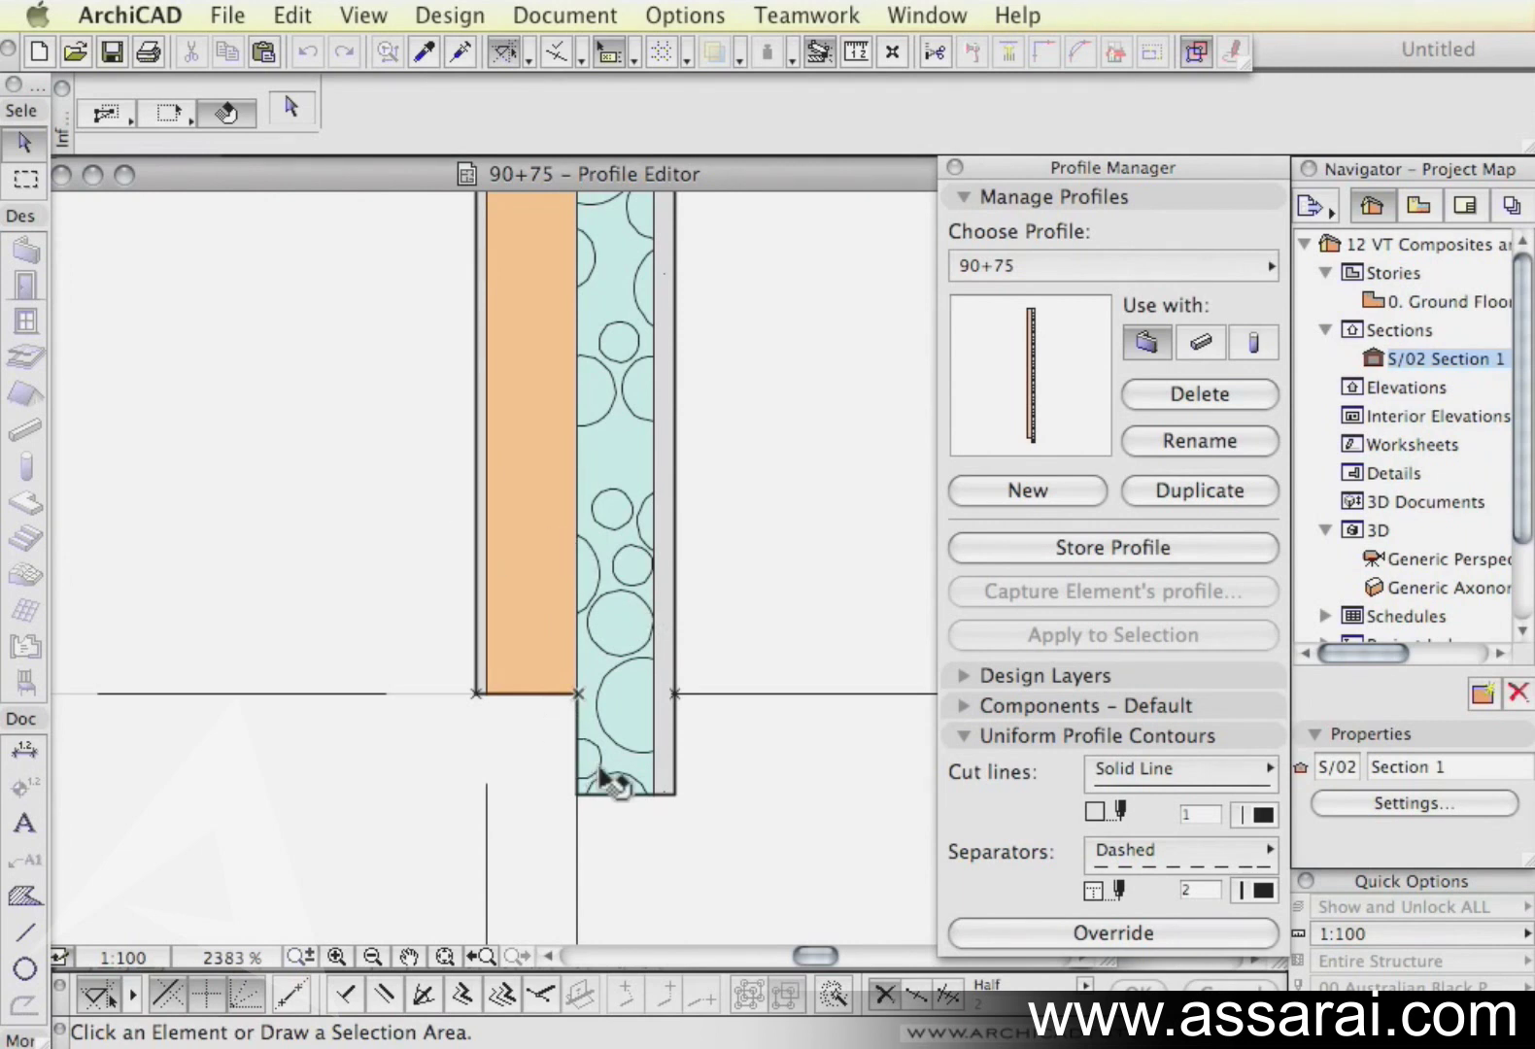
{"action": "scroll", "coordinate": [662, 758], "scroll_direction": "up", "scroll_amount": 2}
{"action": "middle_click_drag", "start_coordinate": [653, 753], "coordinate": [677, 720]}
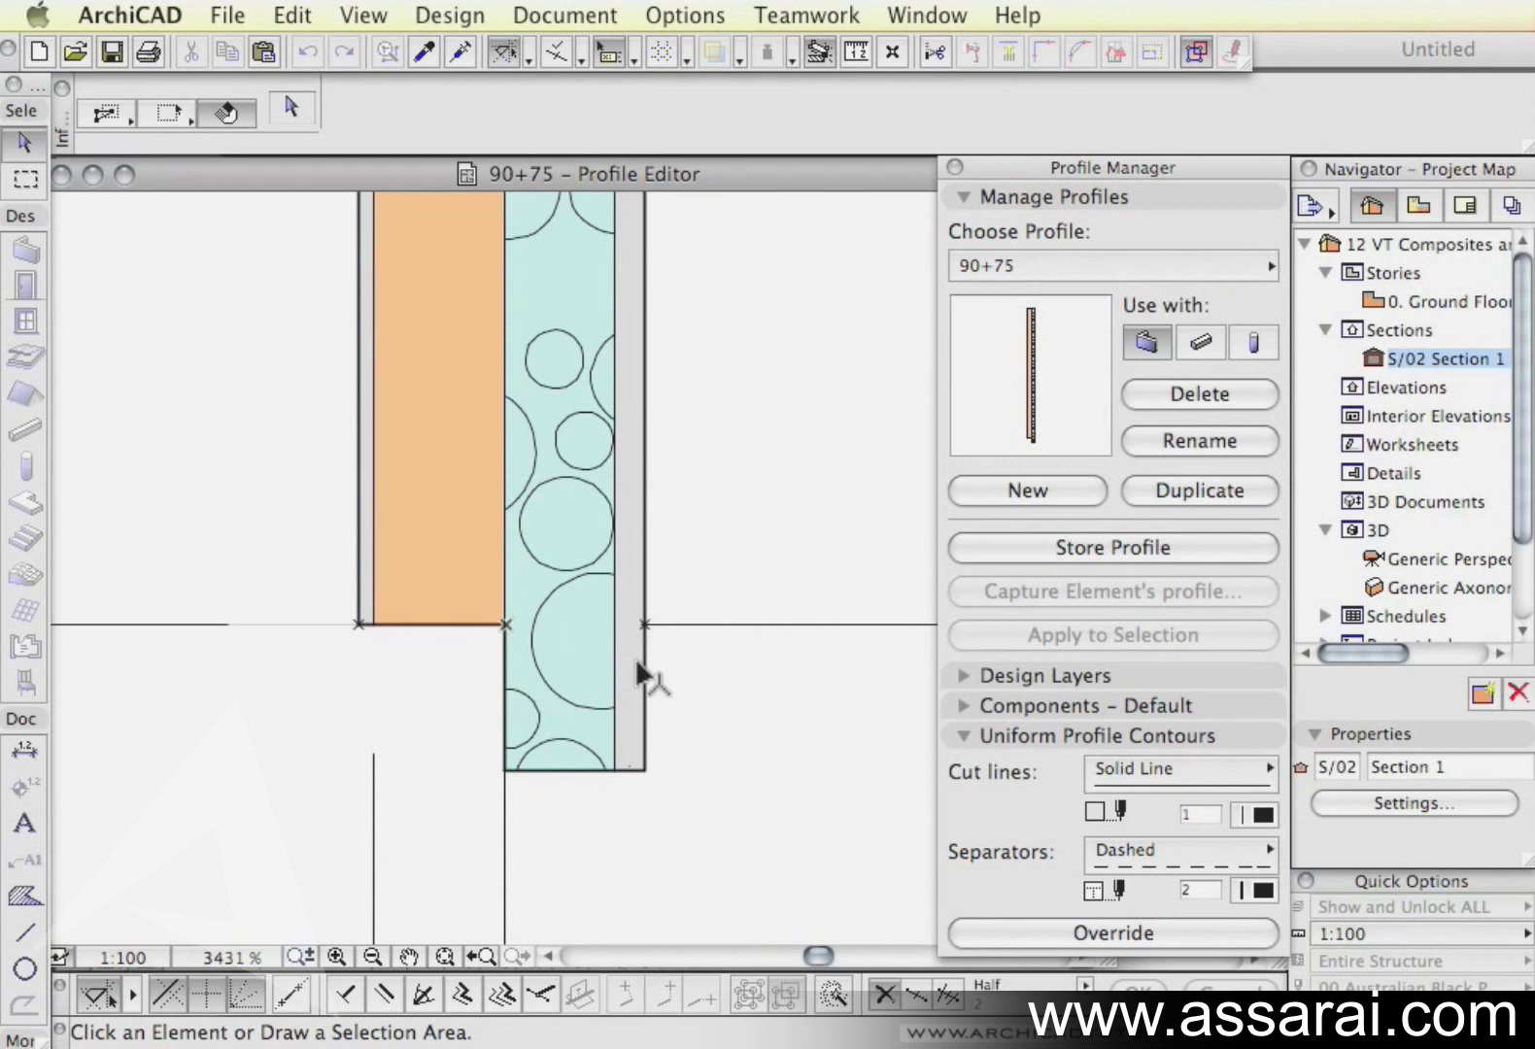
{"action": "left_click", "coordinate": [640, 671]}
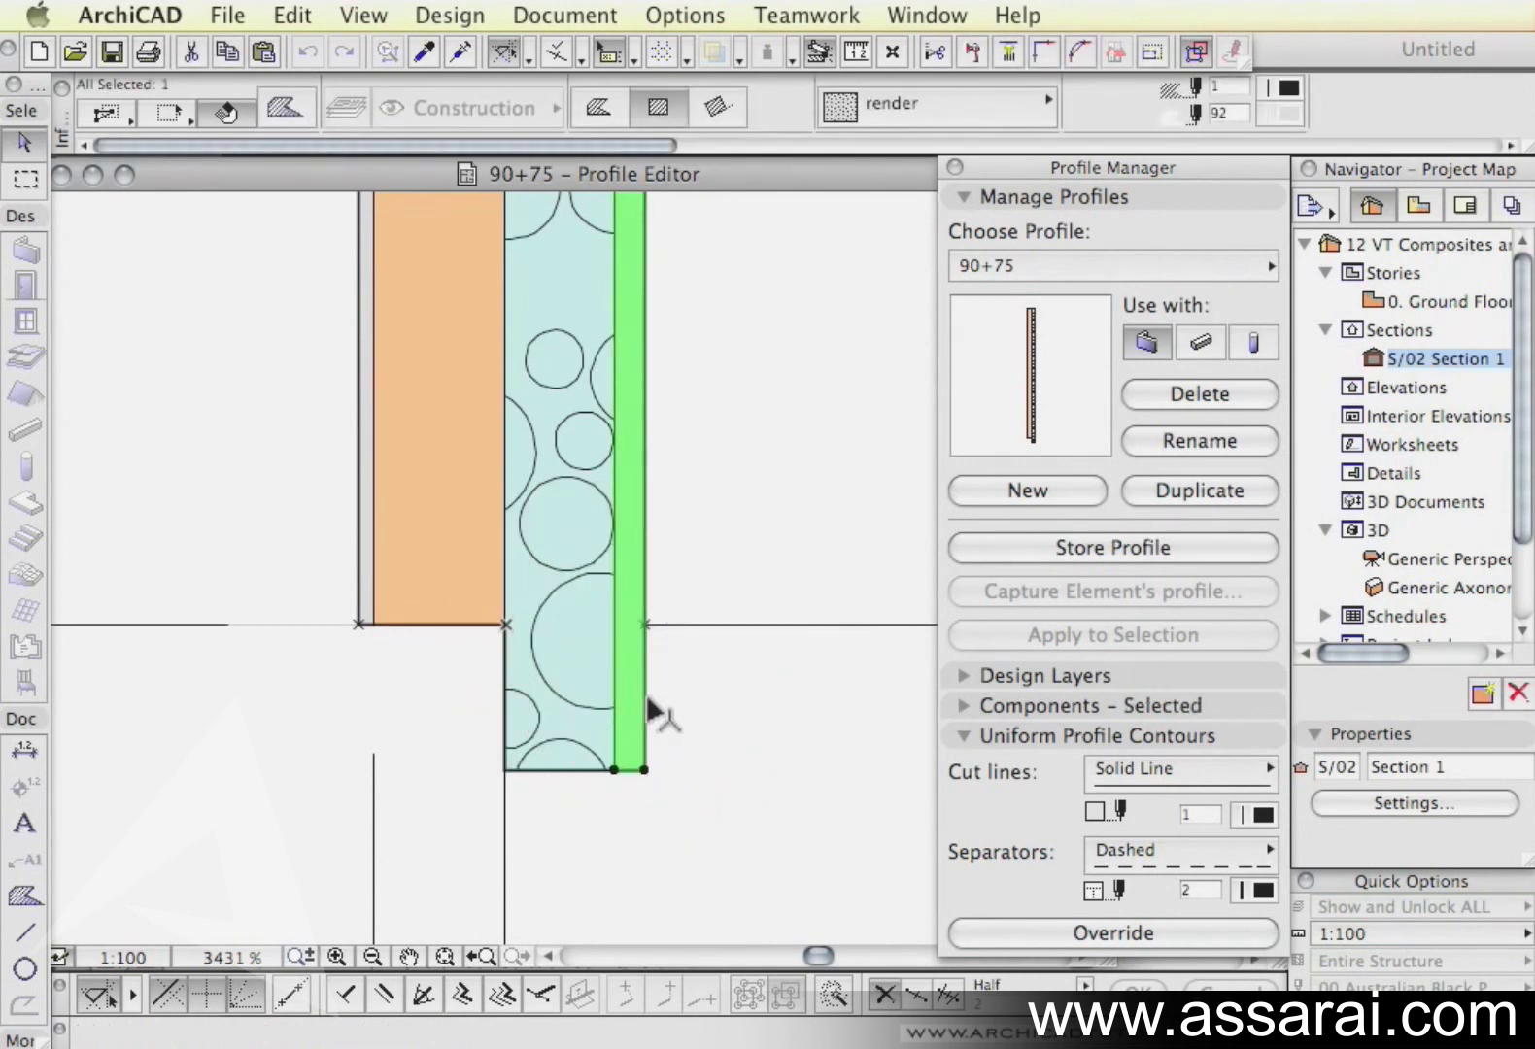
- Give all edges of the outer render strip the Render surface material
{"action": "left_click", "coordinate": [646, 695]}
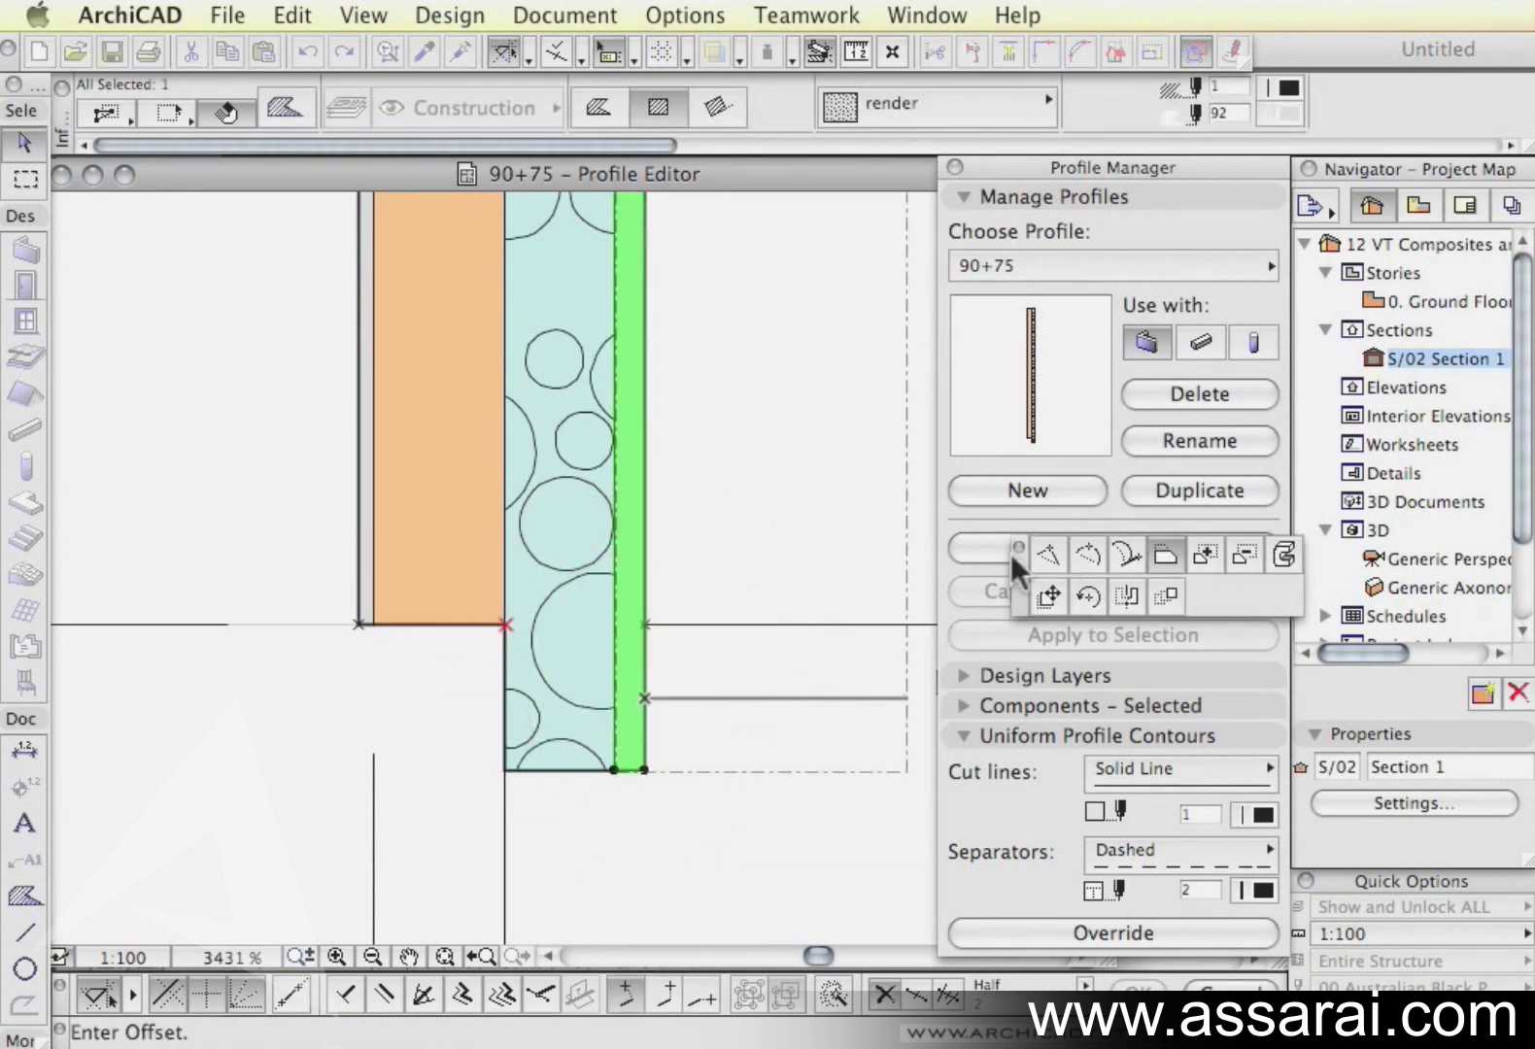
{"action": "left_click_drag", "start_coordinate": [1005, 563], "coordinate": [597, 436]}
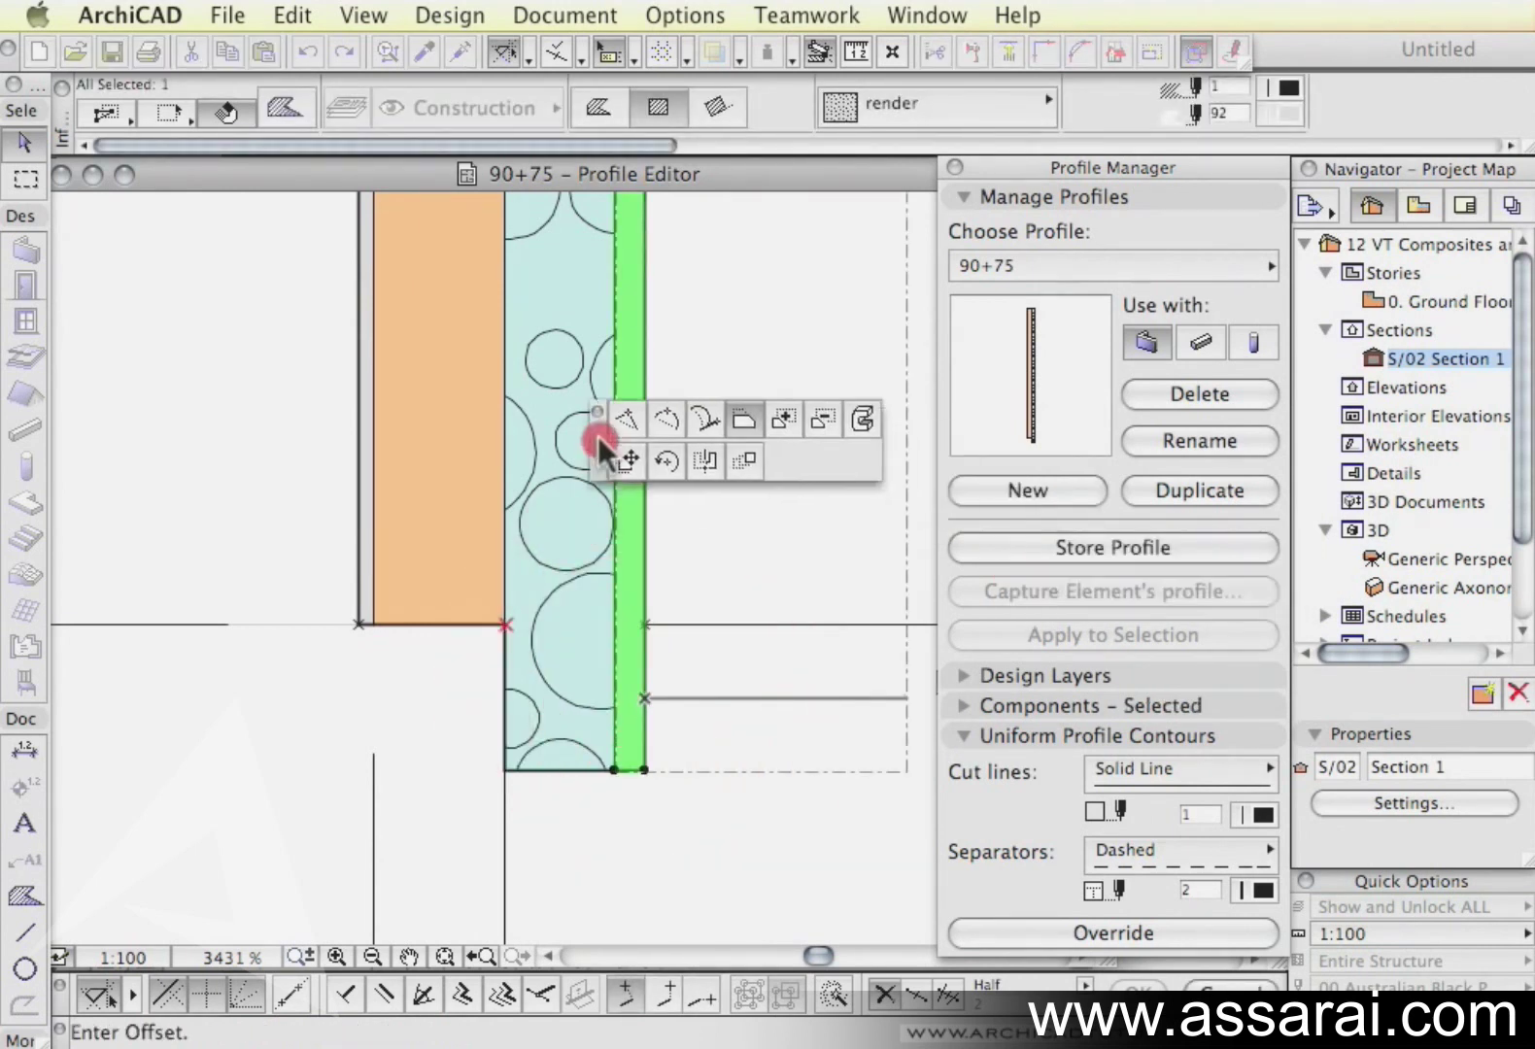
{"action": "left_click", "coordinate": [862, 416]}
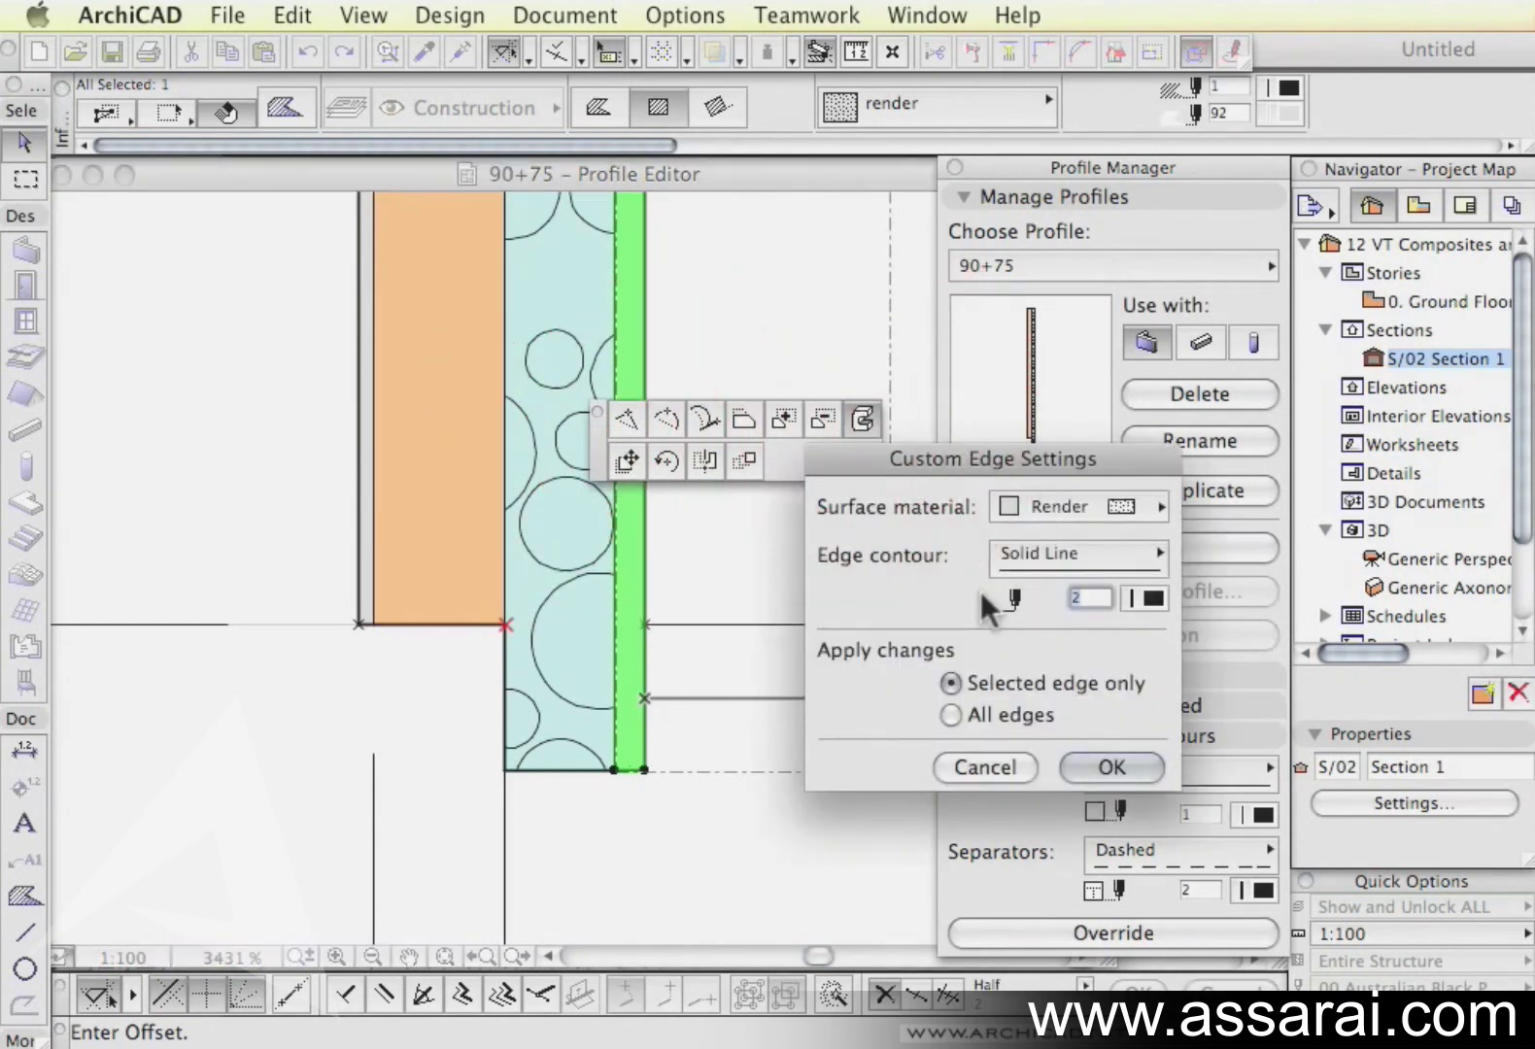
{"action": "left_click", "coordinate": [1043, 500]}
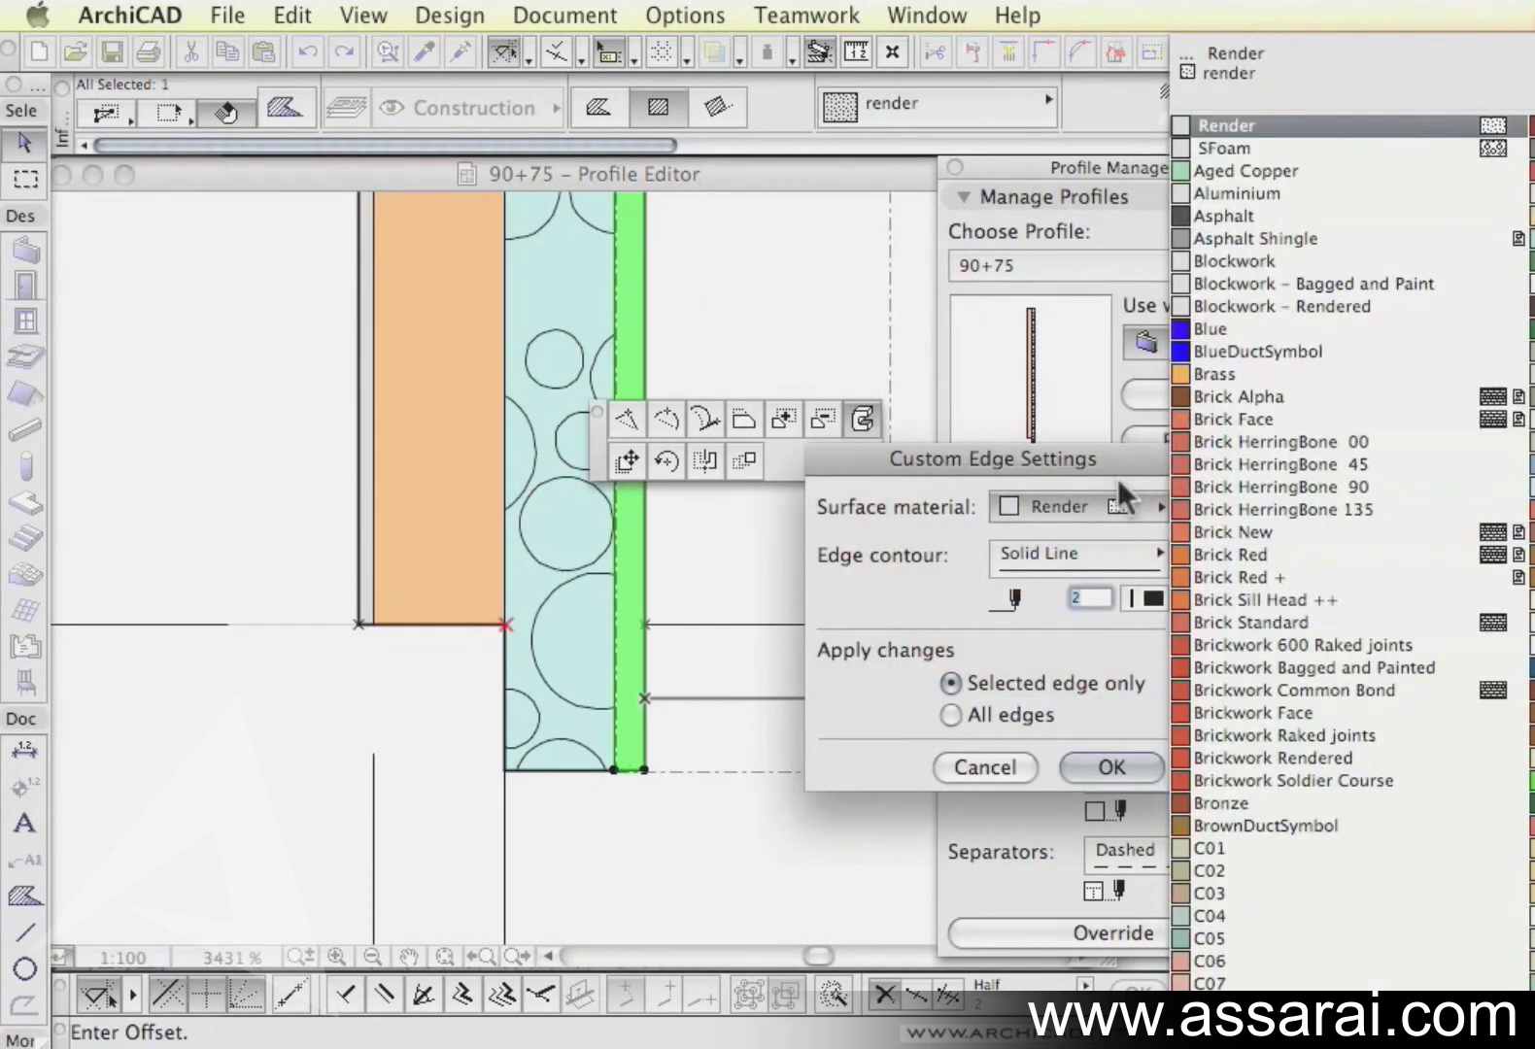
{"action": "left_click", "coordinate": [1216, 125]}
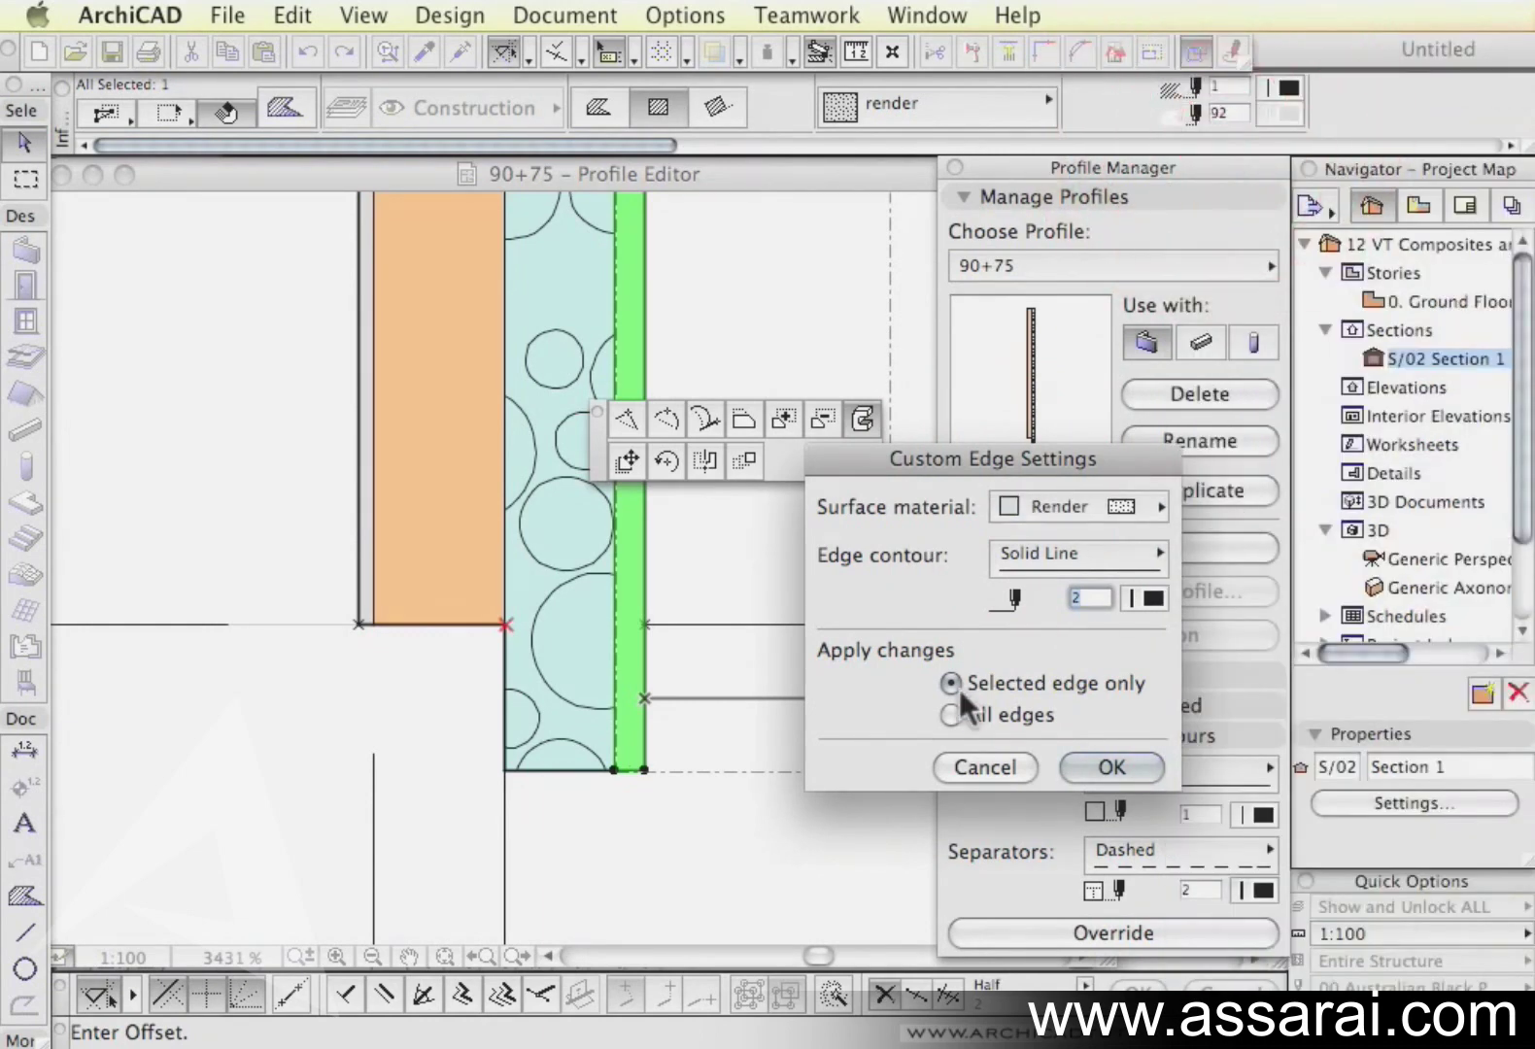
{"action": "left_click", "coordinate": [951, 714]}
{"action": "left_click", "coordinate": [1112, 767]}
- Set the foam fill's bottom edge surface material to SFoam
{"action": "left_click", "coordinate": [575, 773]}
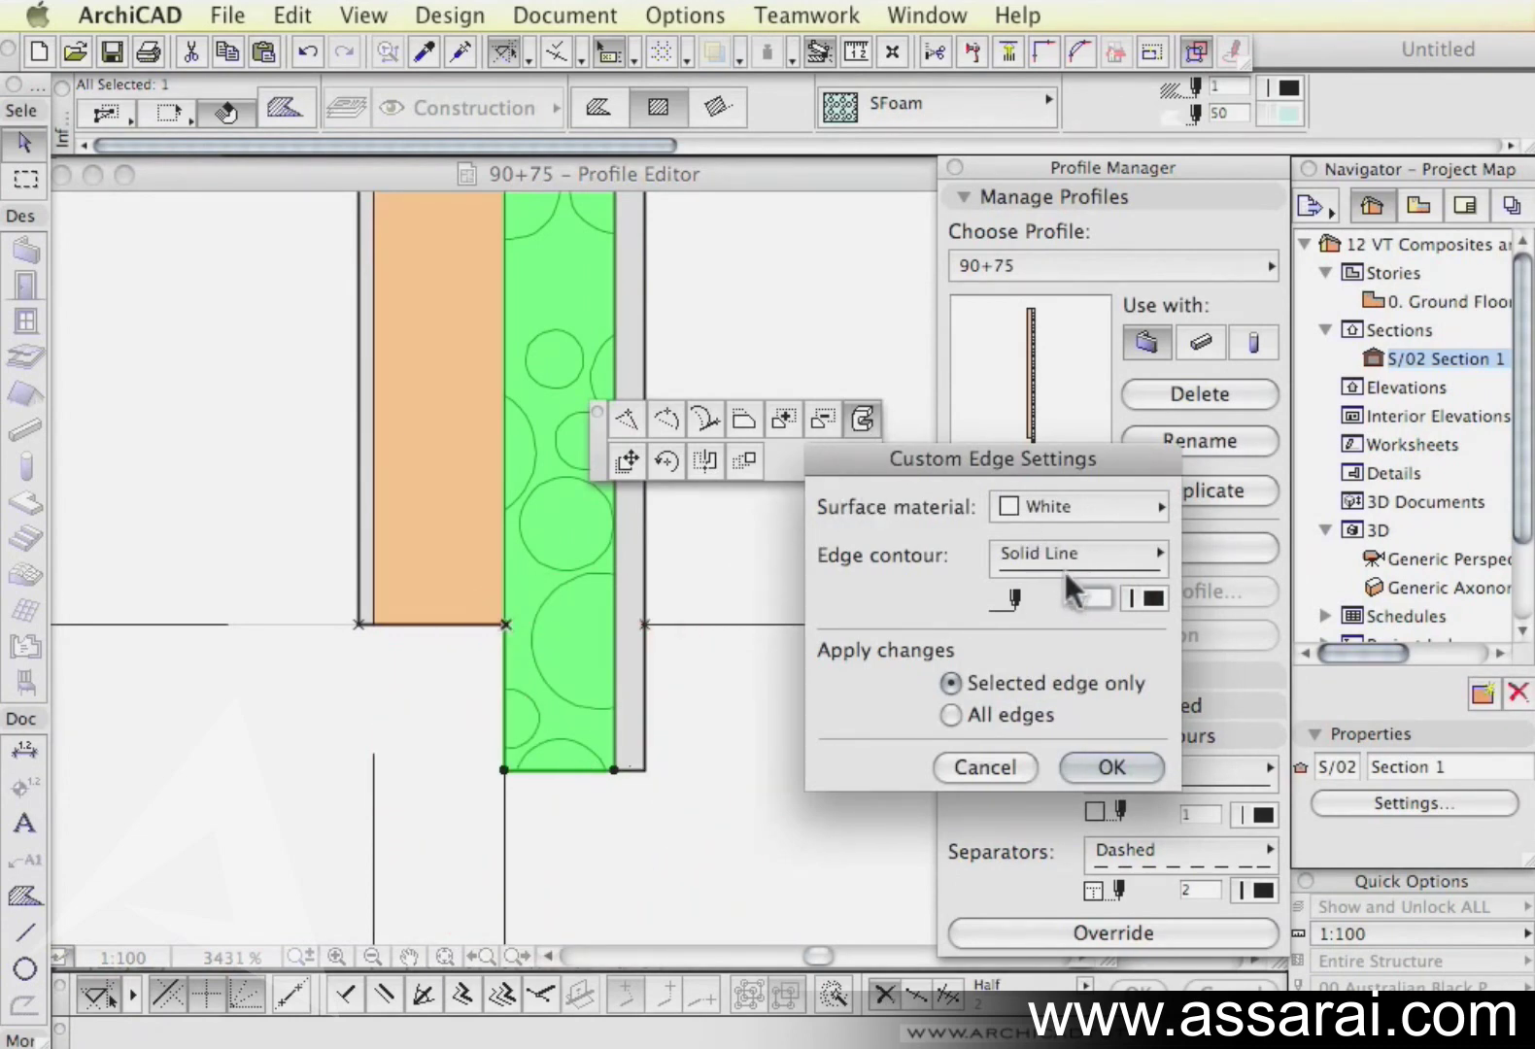
{"action": "left_click", "coordinate": [1049, 505]}
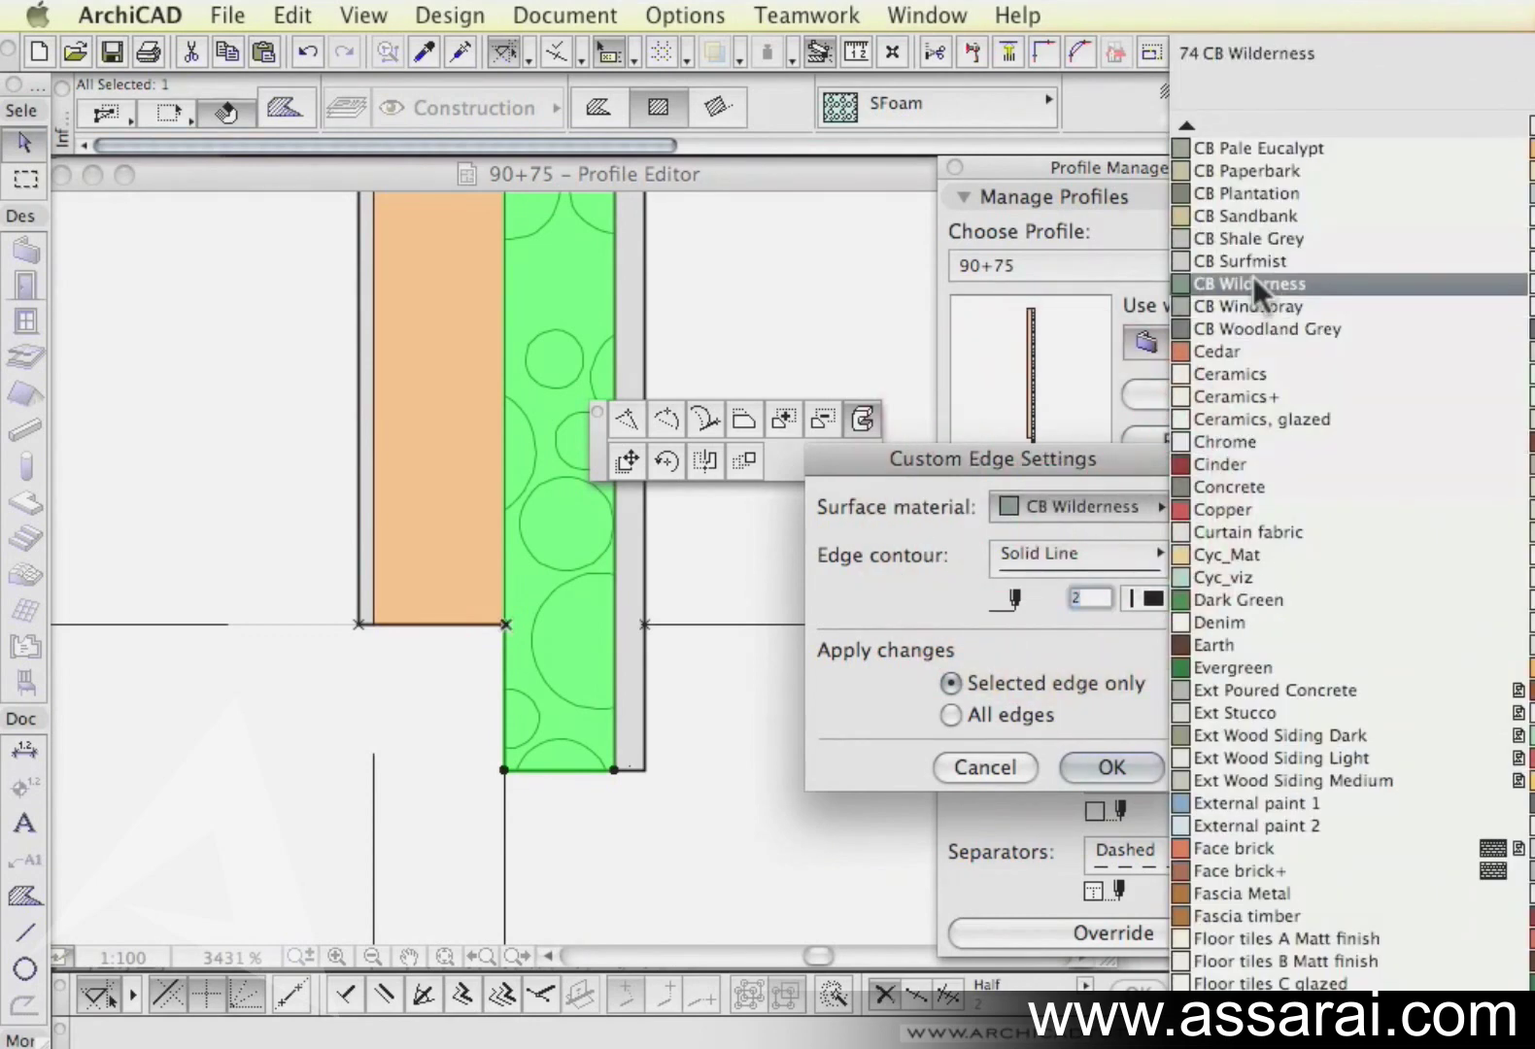
{"action": "scroll", "coordinate": [1256, 253], "scroll_direction": "up", "scroll_amount": 10}
{"action": "left_click", "coordinate": [1229, 147]}
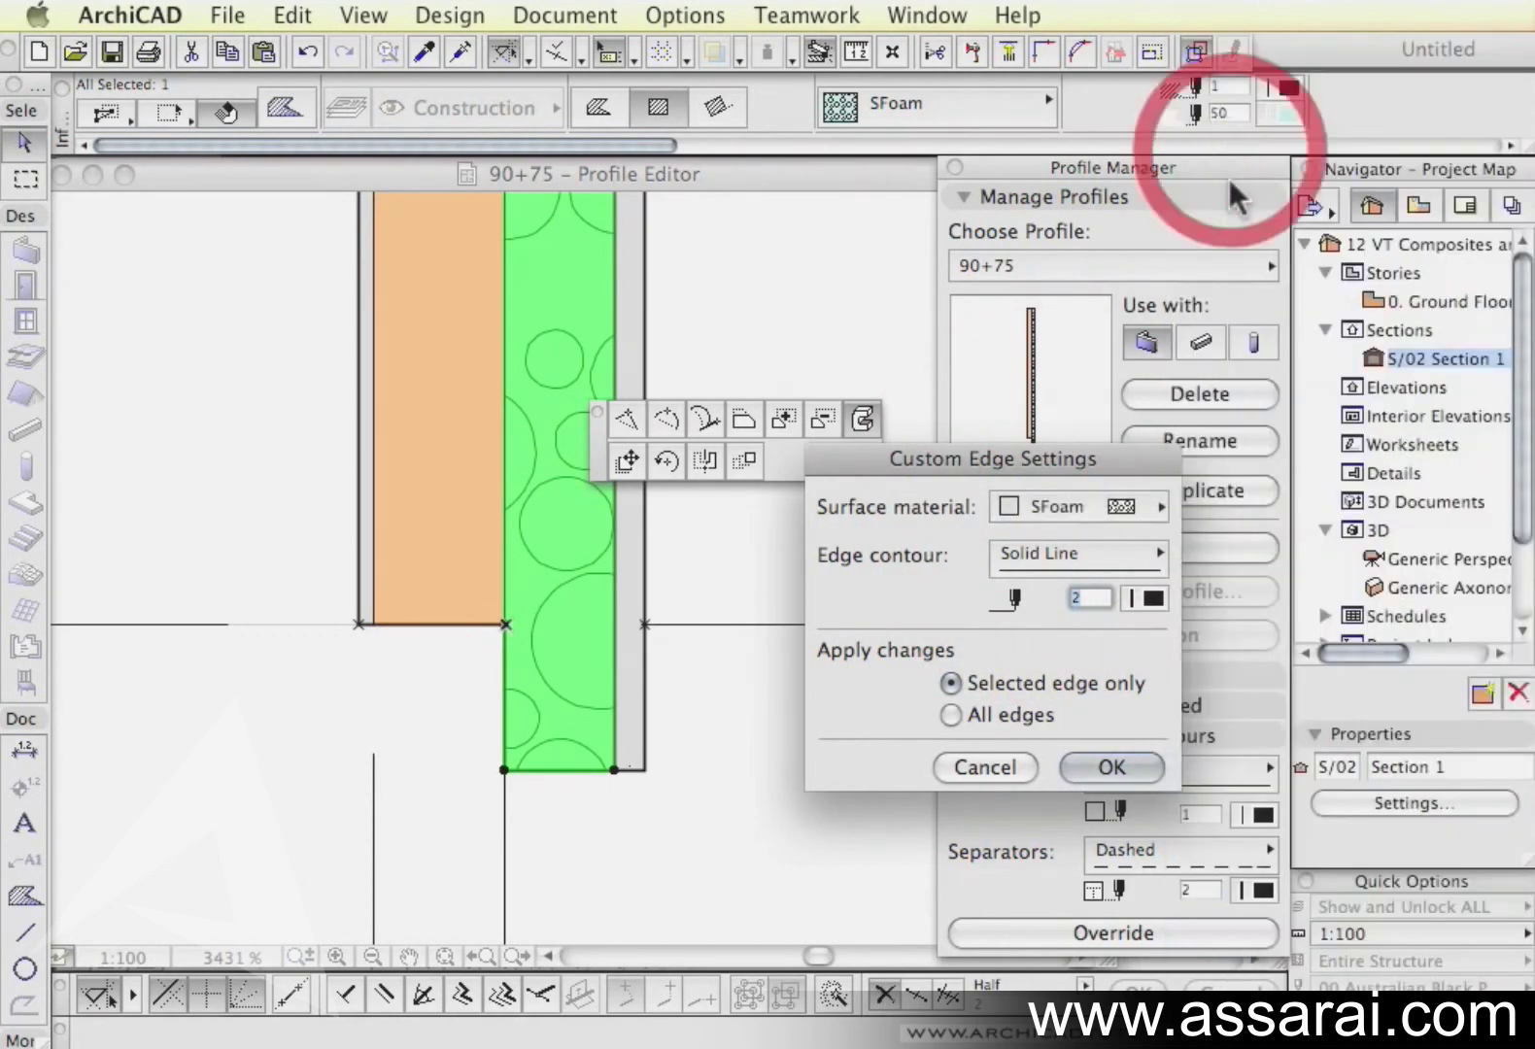
{"action": "left_click", "coordinate": [1114, 762]}
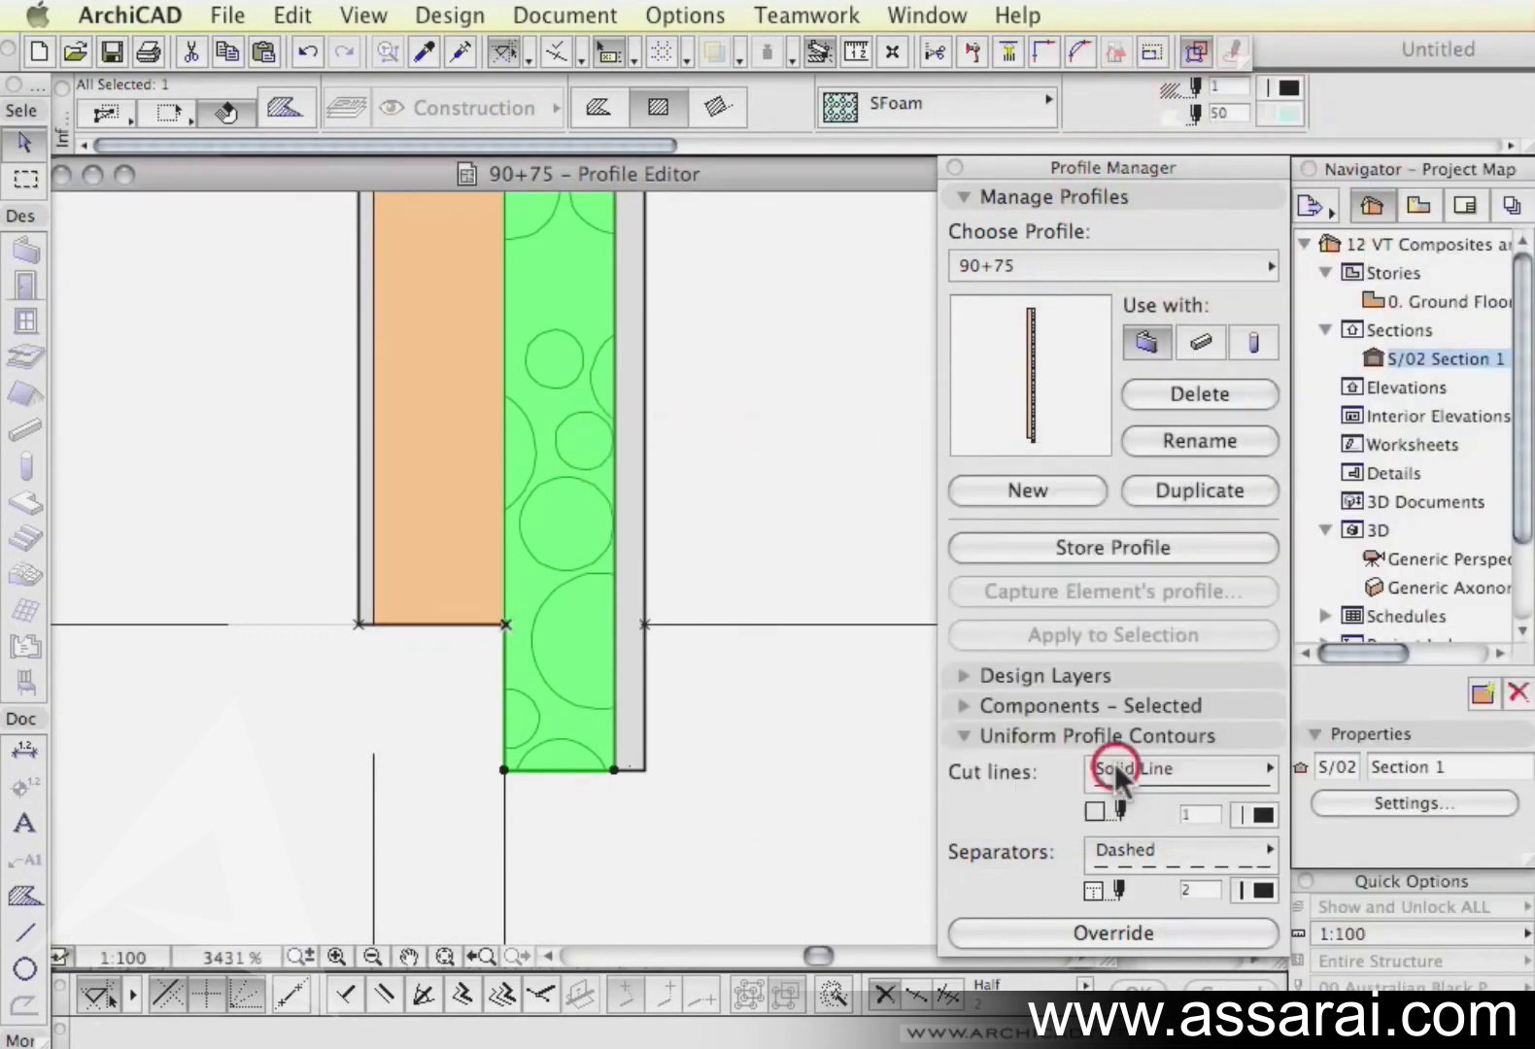
{"action": "left_click", "coordinate": [765, 712]}
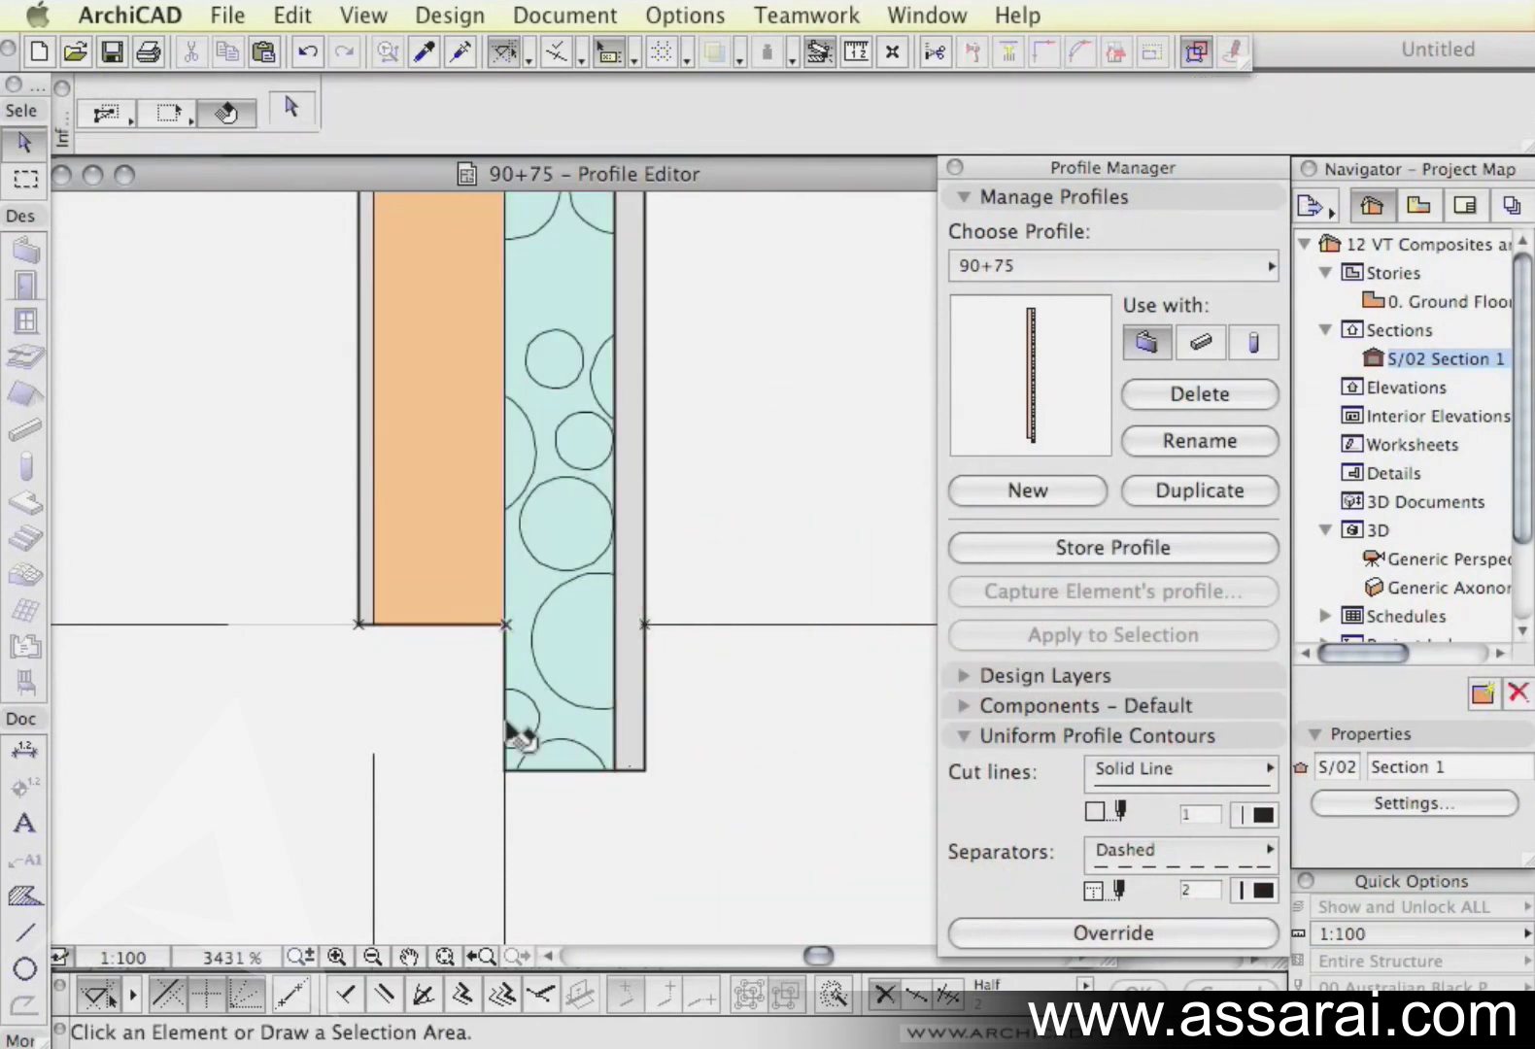
- Apply Wood as the surface material to all edges of the stud fill
{"action": "left_click", "coordinate": [438, 596]}
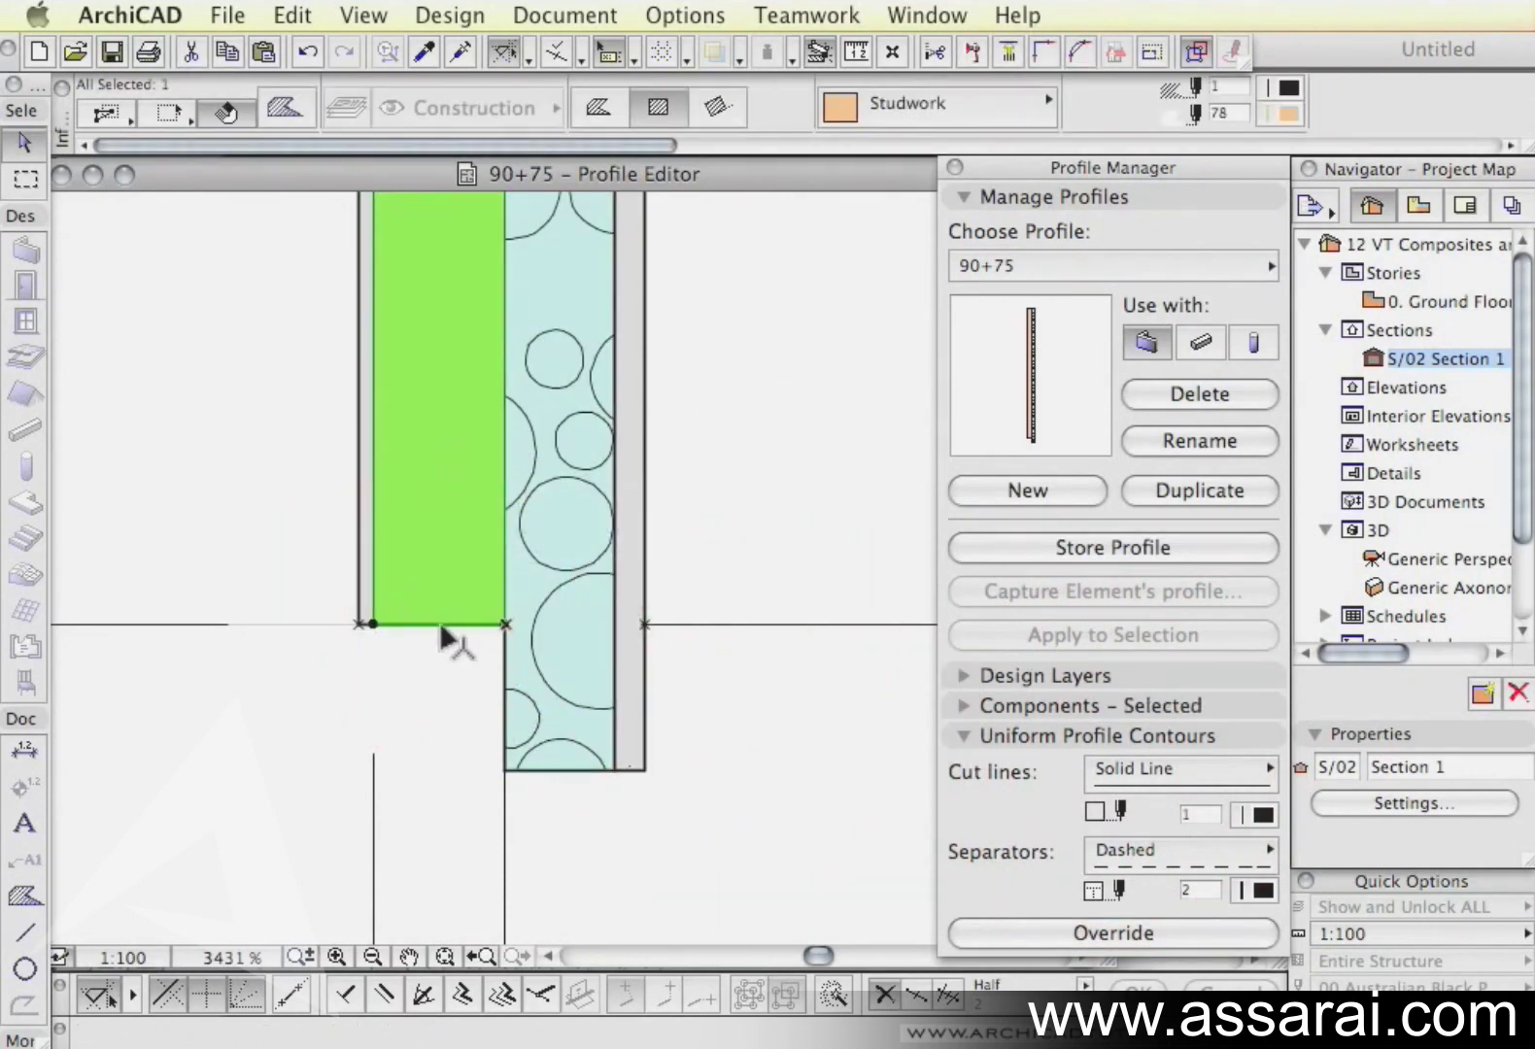
{"action": "left_click", "coordinate": [438, 625]}
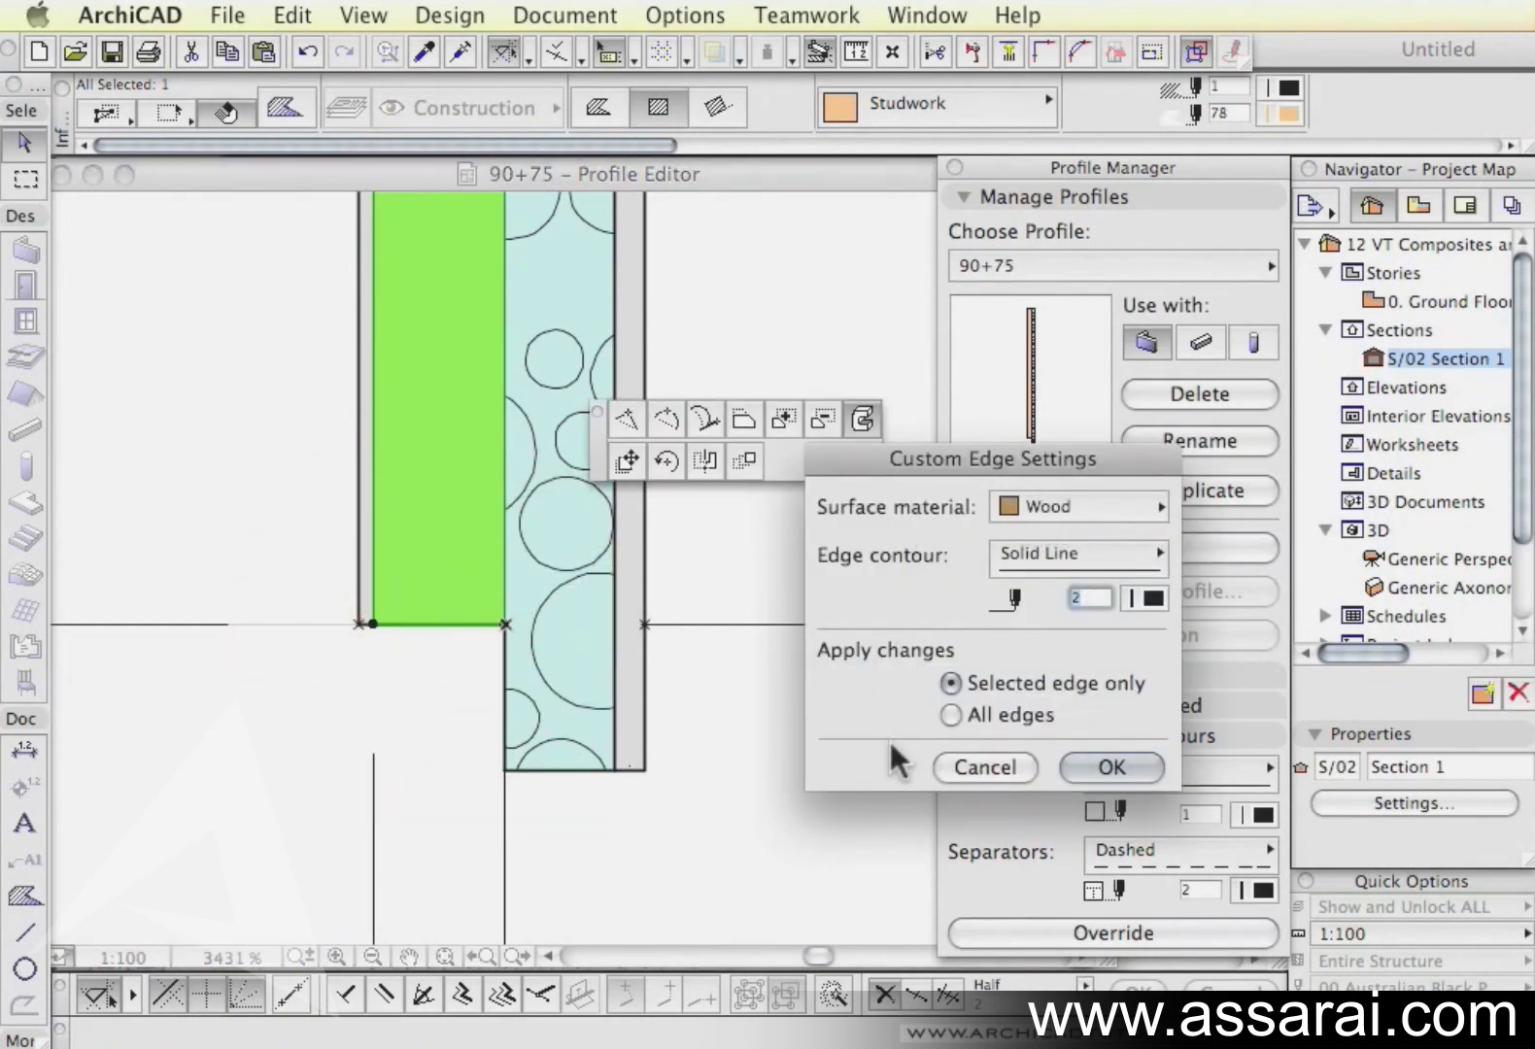
{"action": "left_click", "coordinate": [958, 715]}
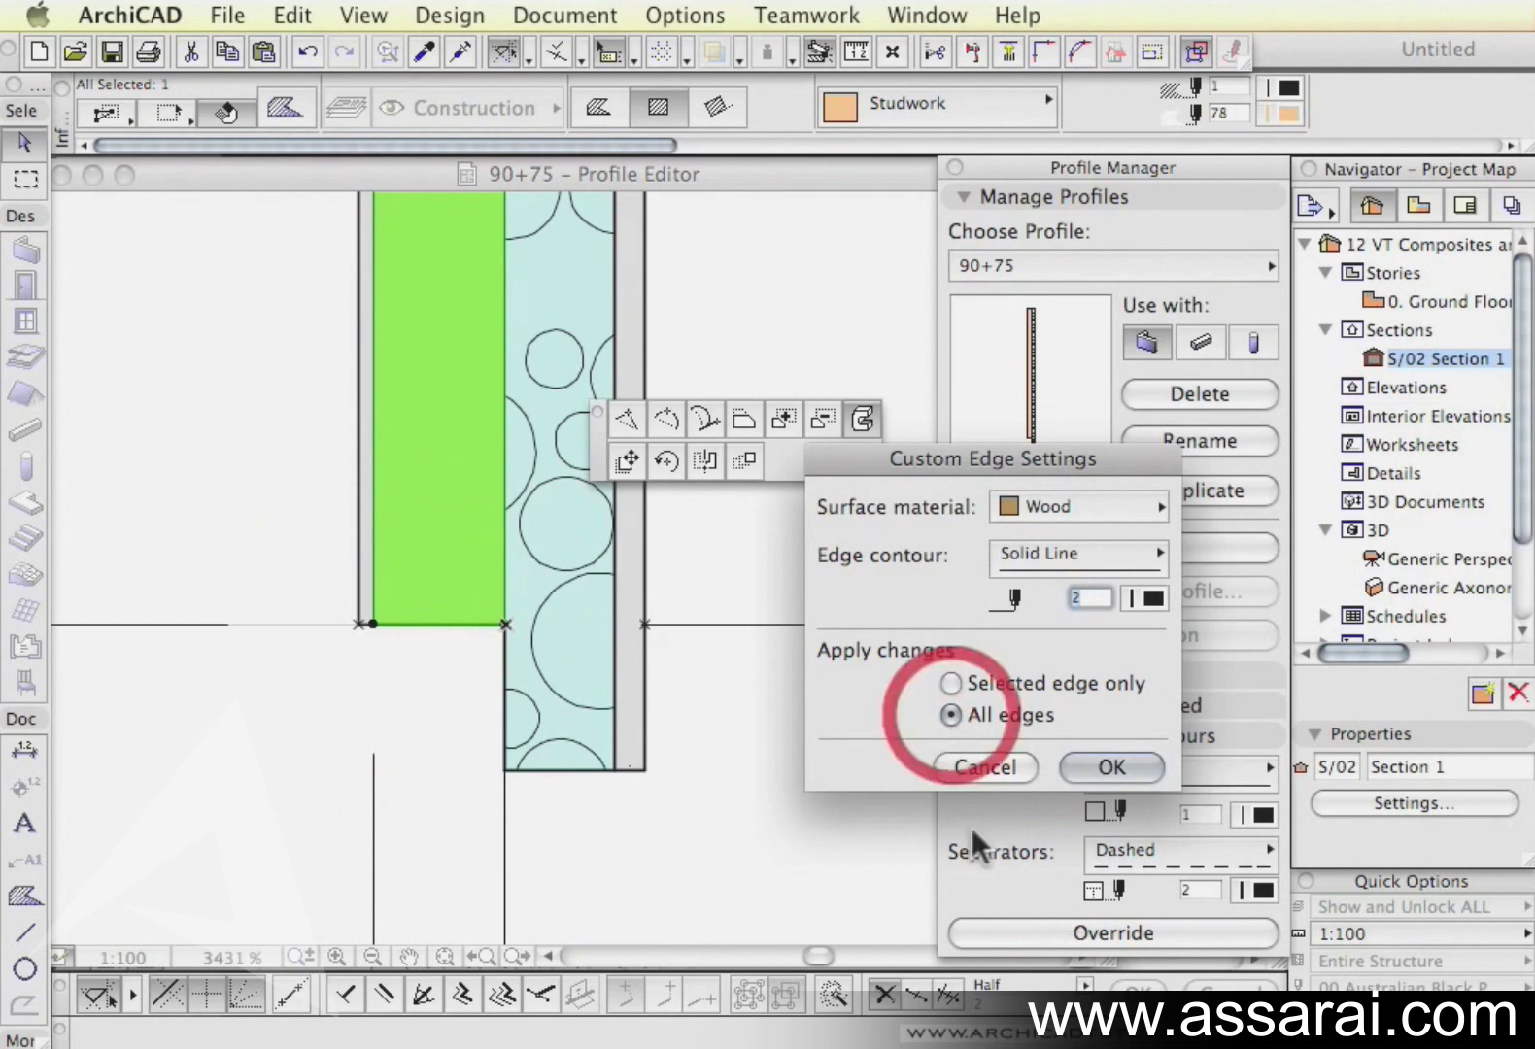
{"action": "left_click", "coordinate": [1108, 768]}
- Apply SFoam to all edges of the foam insulation fill
{"action": "left_click", "coordinate": [570, 770]}
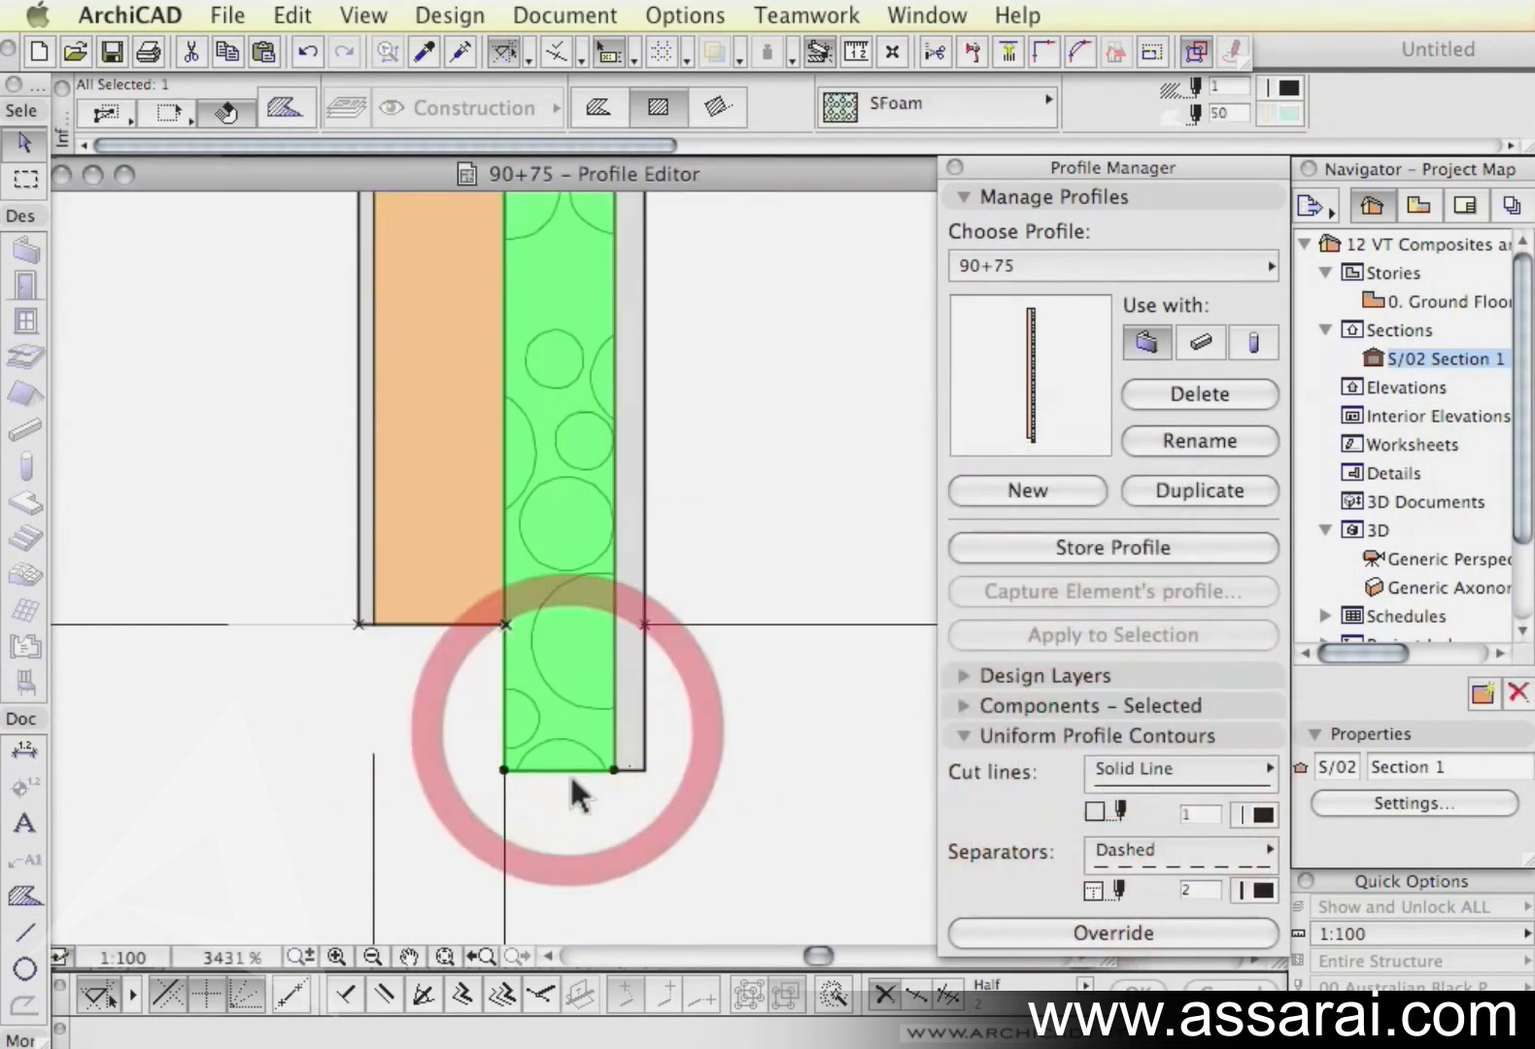
{"action": "left_click", "coordinate": [570, 769]}
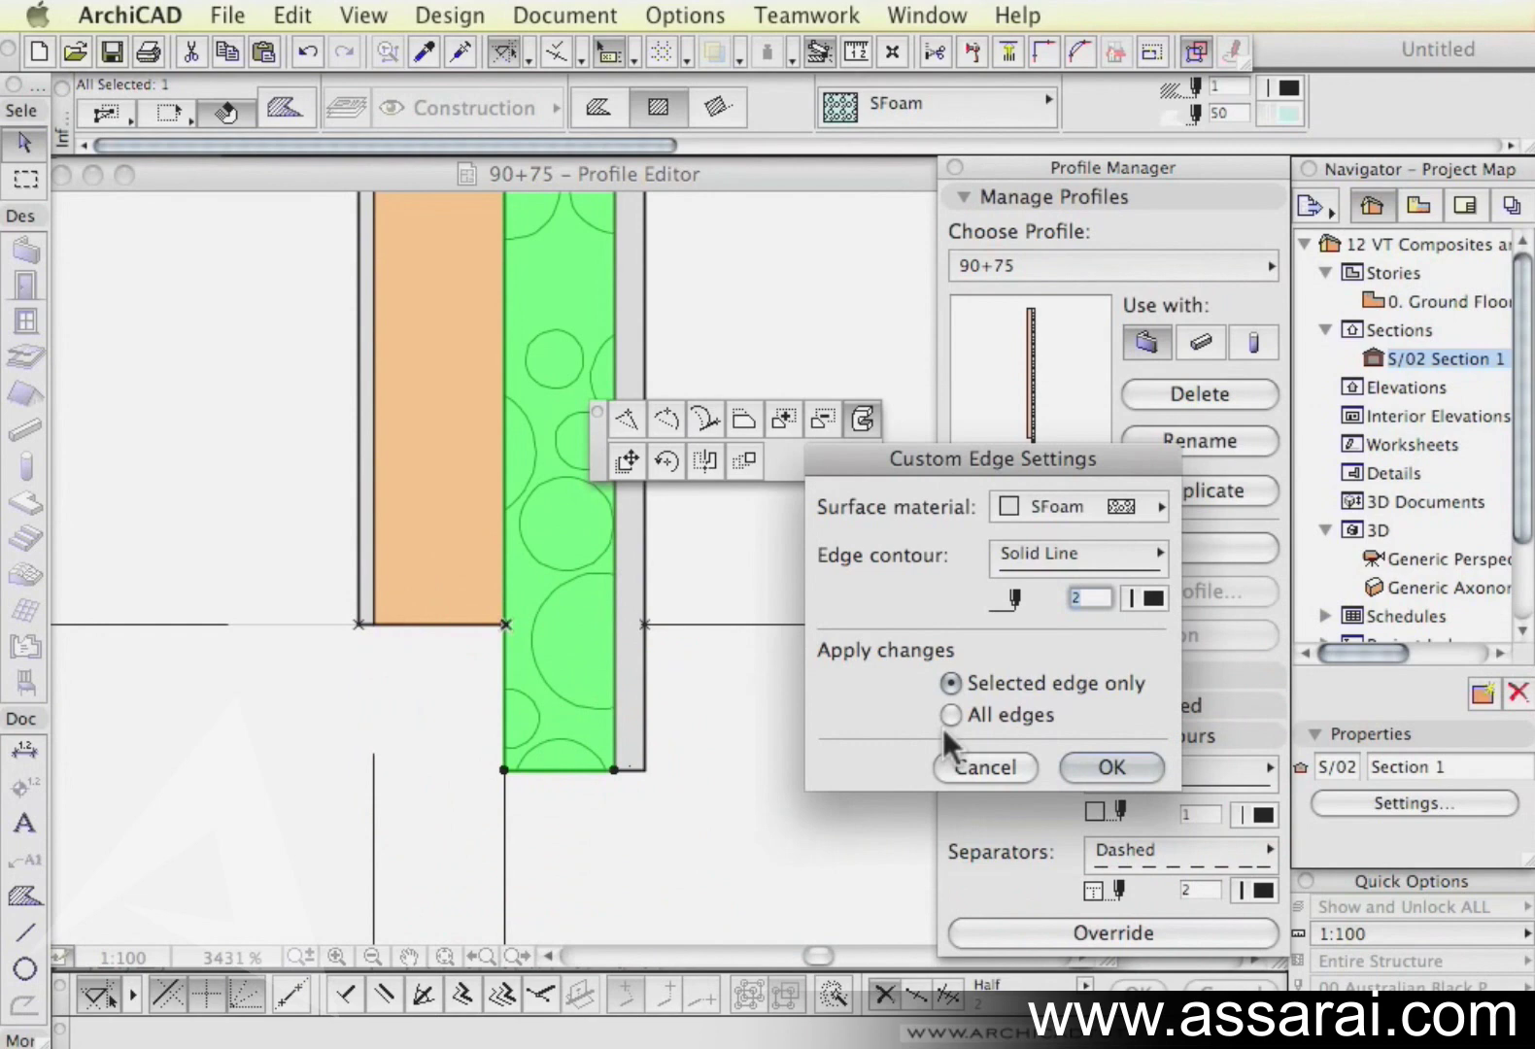
{"action": "left_click", "coordinate": [950, 718]}
{"action": "left_click", "coordinate": [1127, 768]}
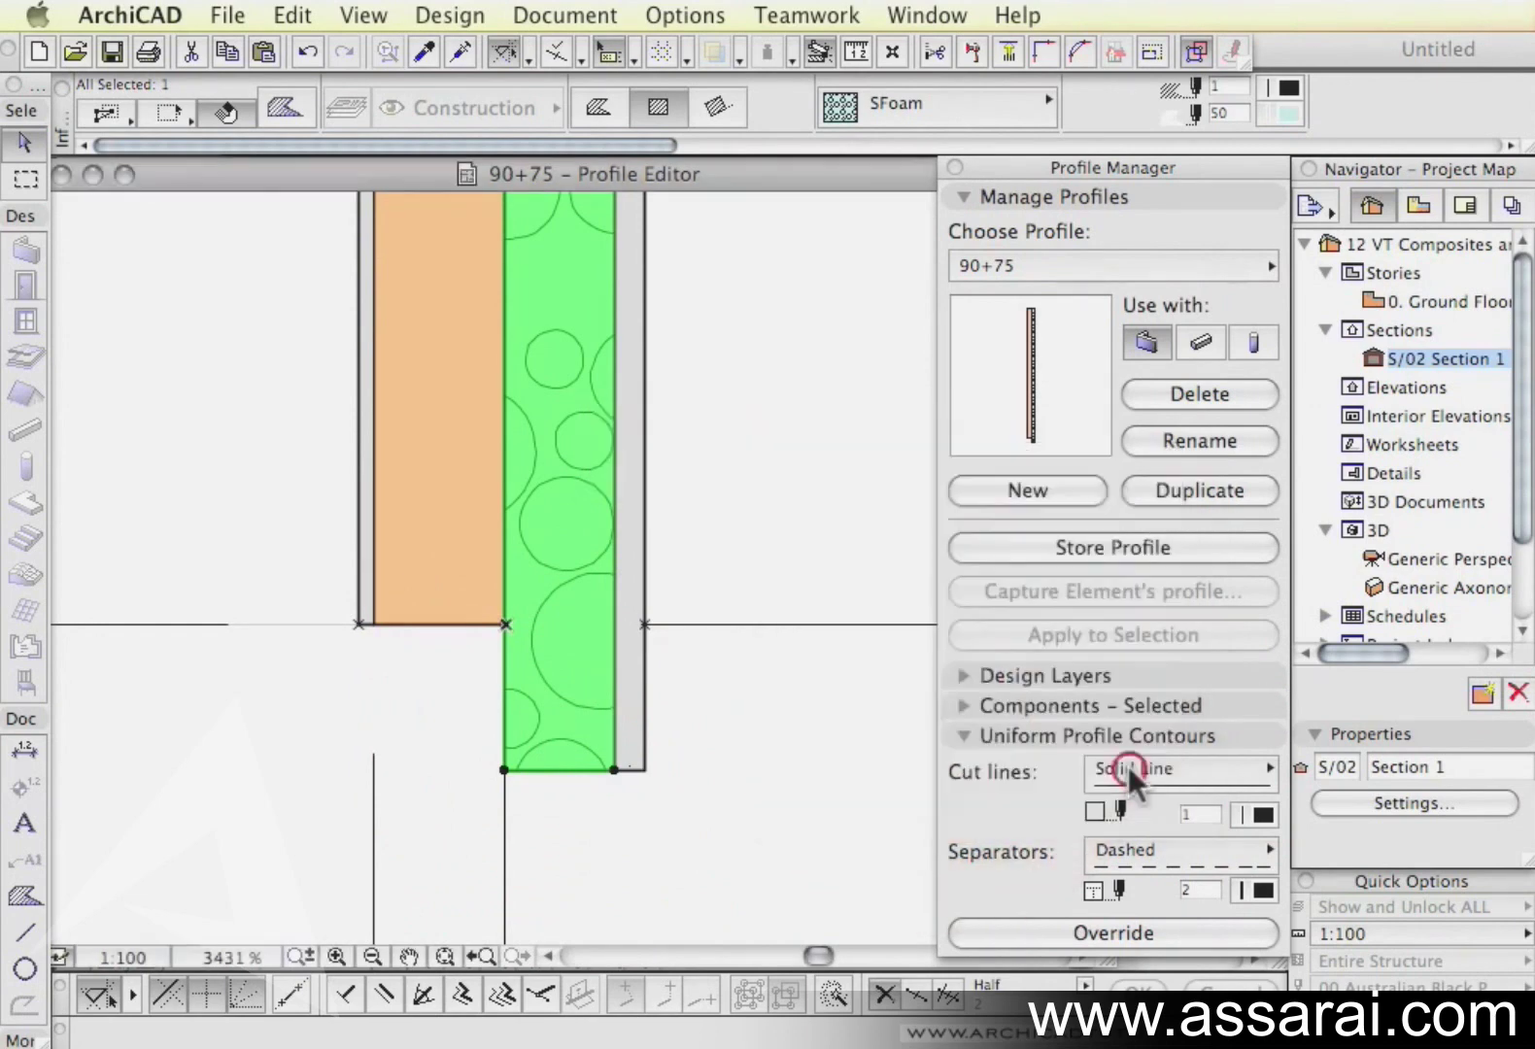
{"action": "left_click", "coordinate": [846, 744]}
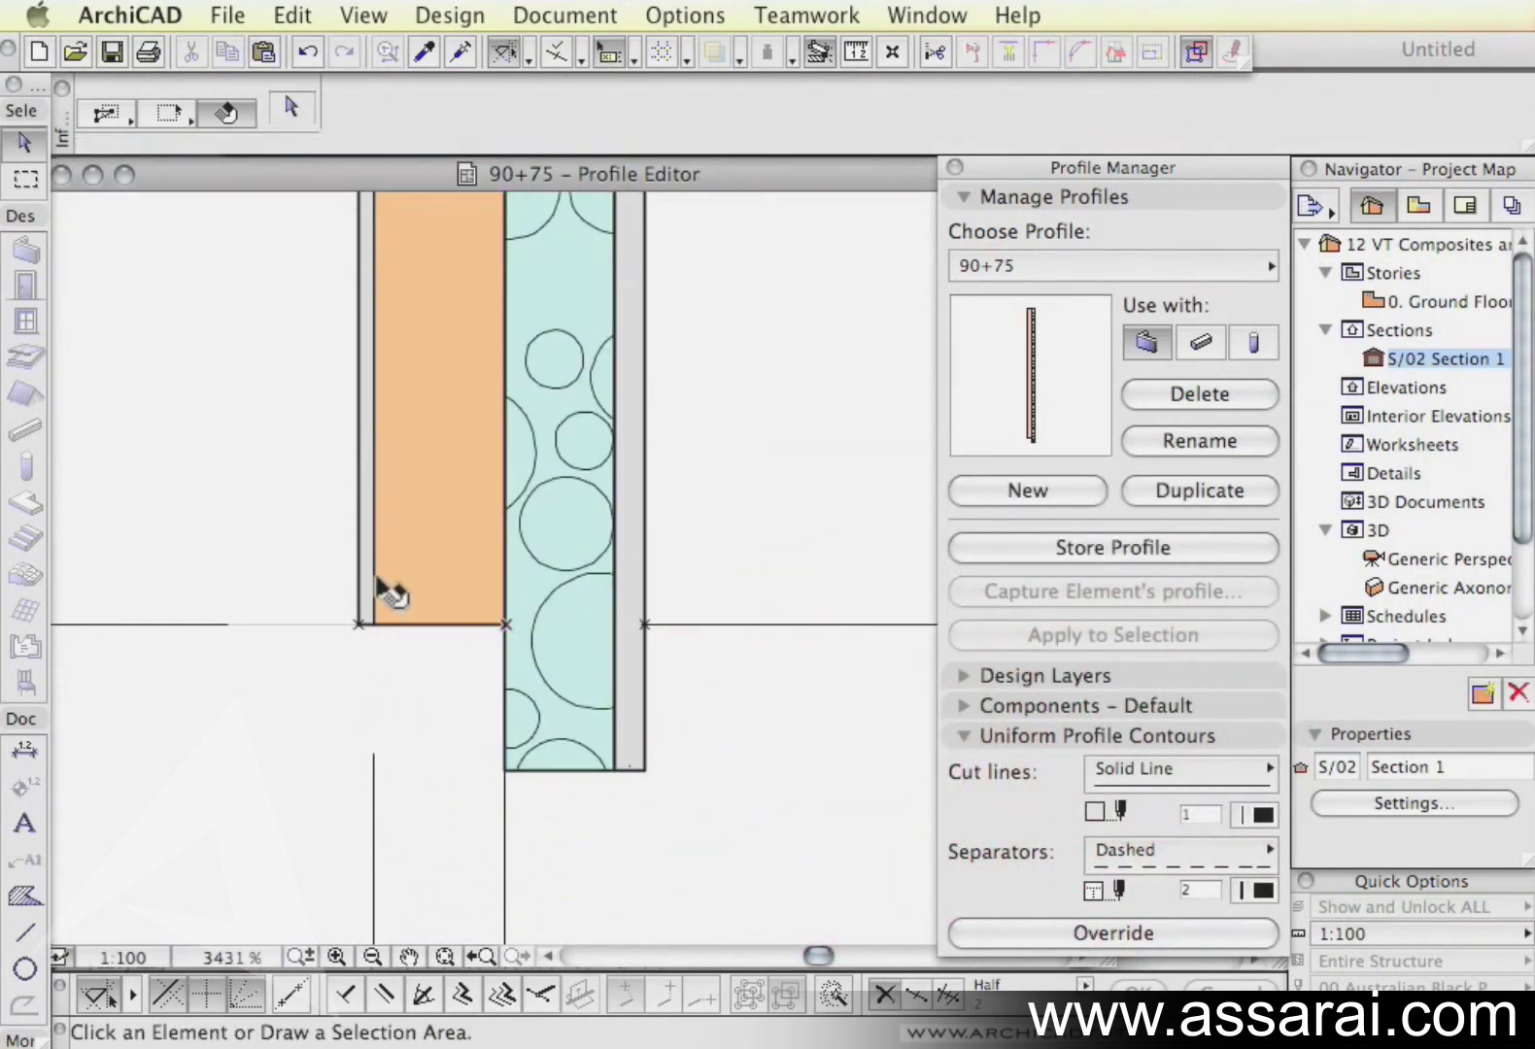
- Apply White to all edges of the inner plaster strip
{"action": "left_click", "coordinate": [363, 613]}
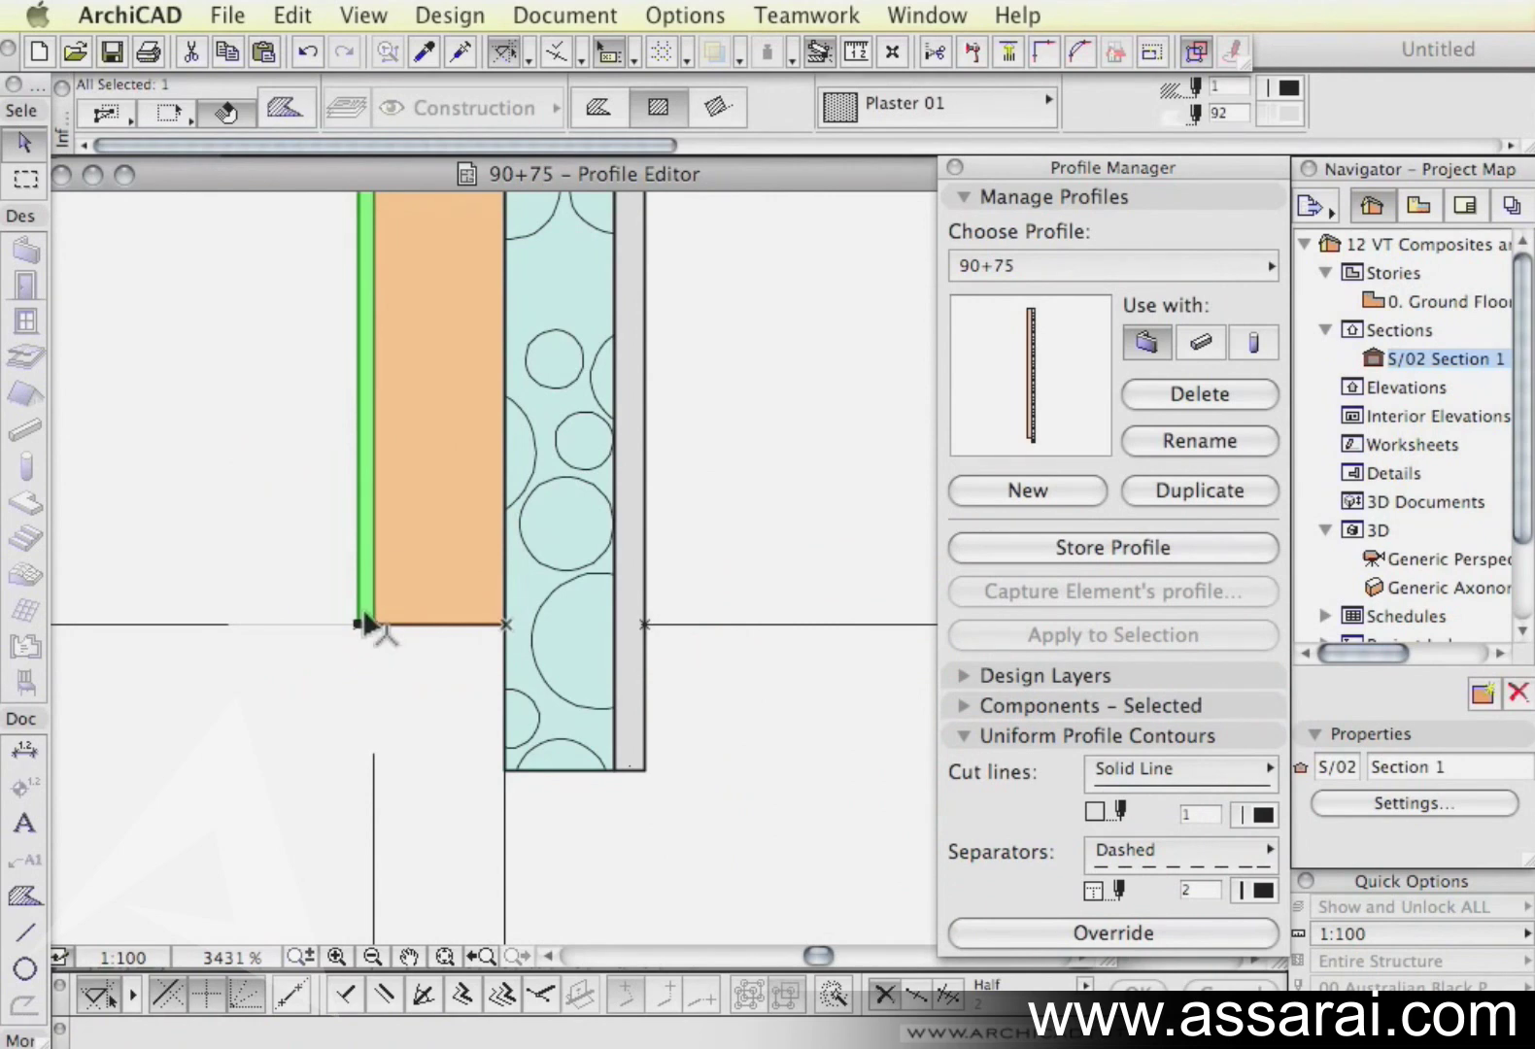
{"action": "left_click", "coordinate": [364, 621]}
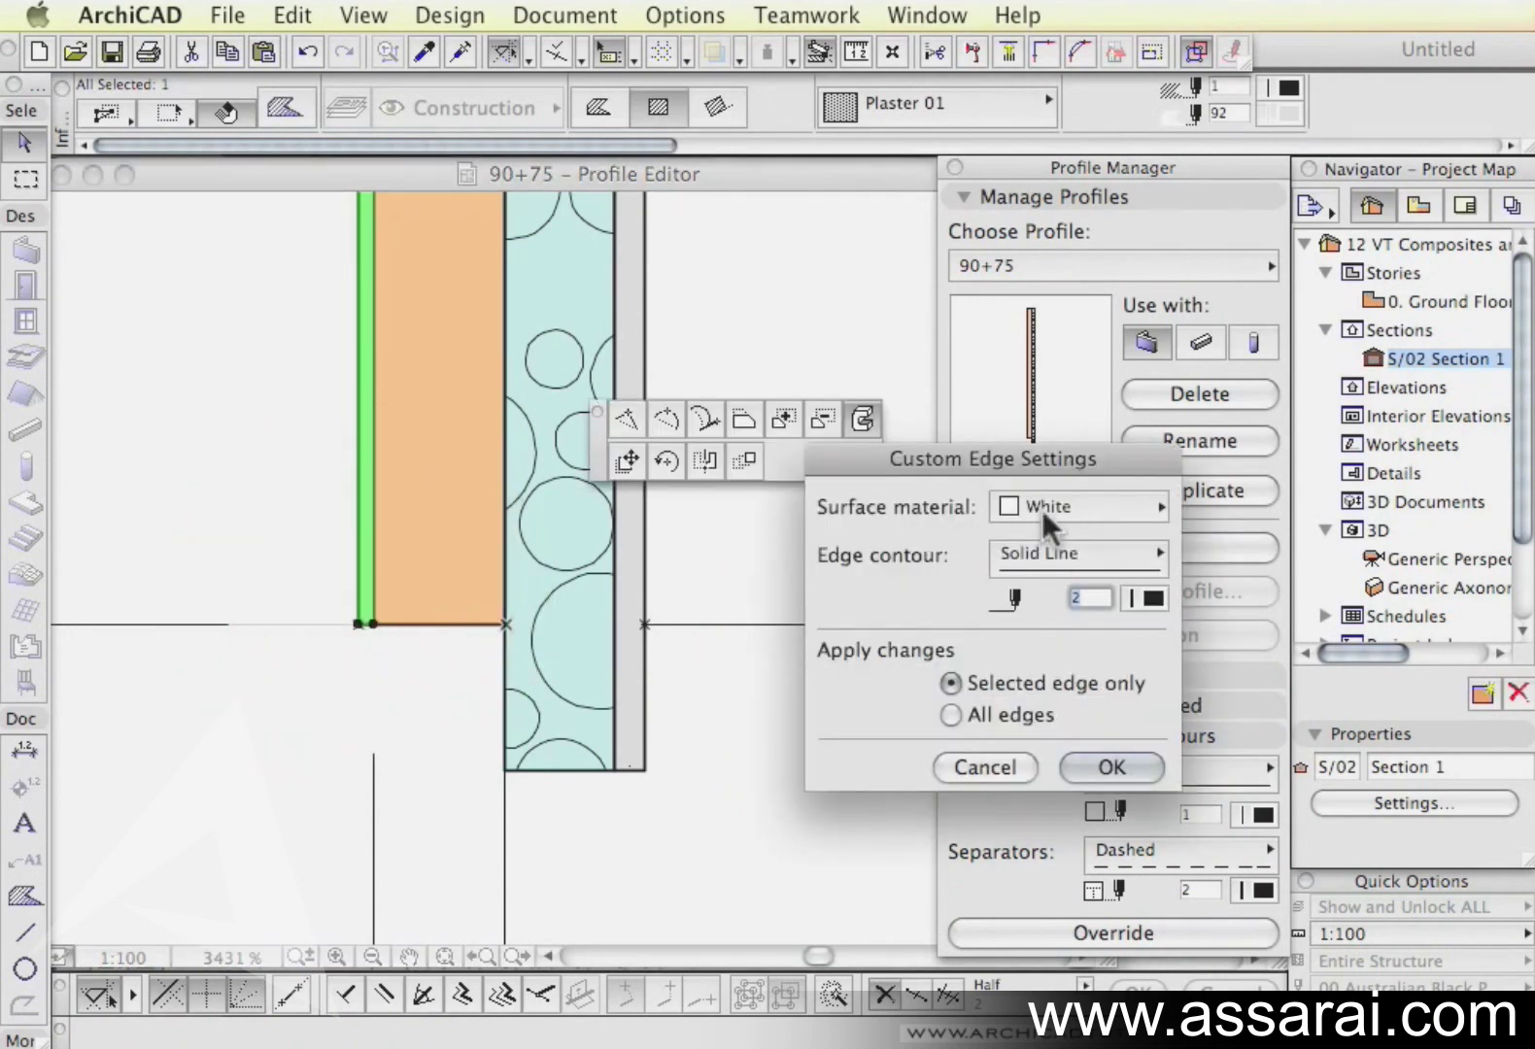
{"action": "left_click", "coordinate": [947, 714]}
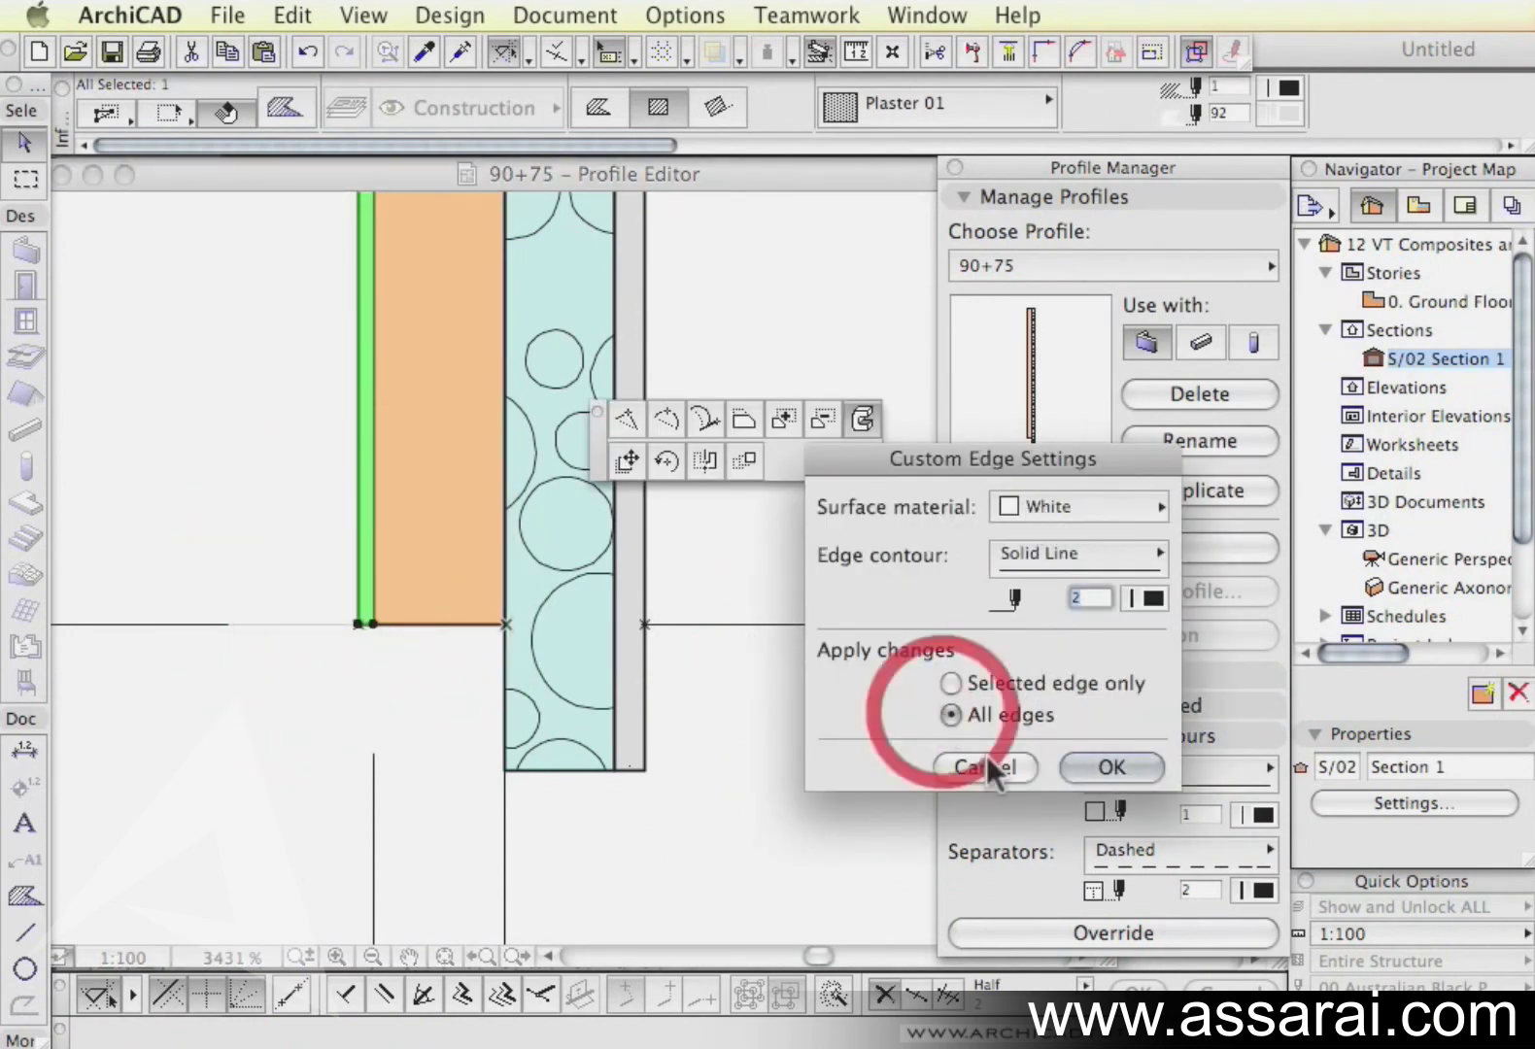
{"action": "left_click", "coordinate": [1111, 765]}
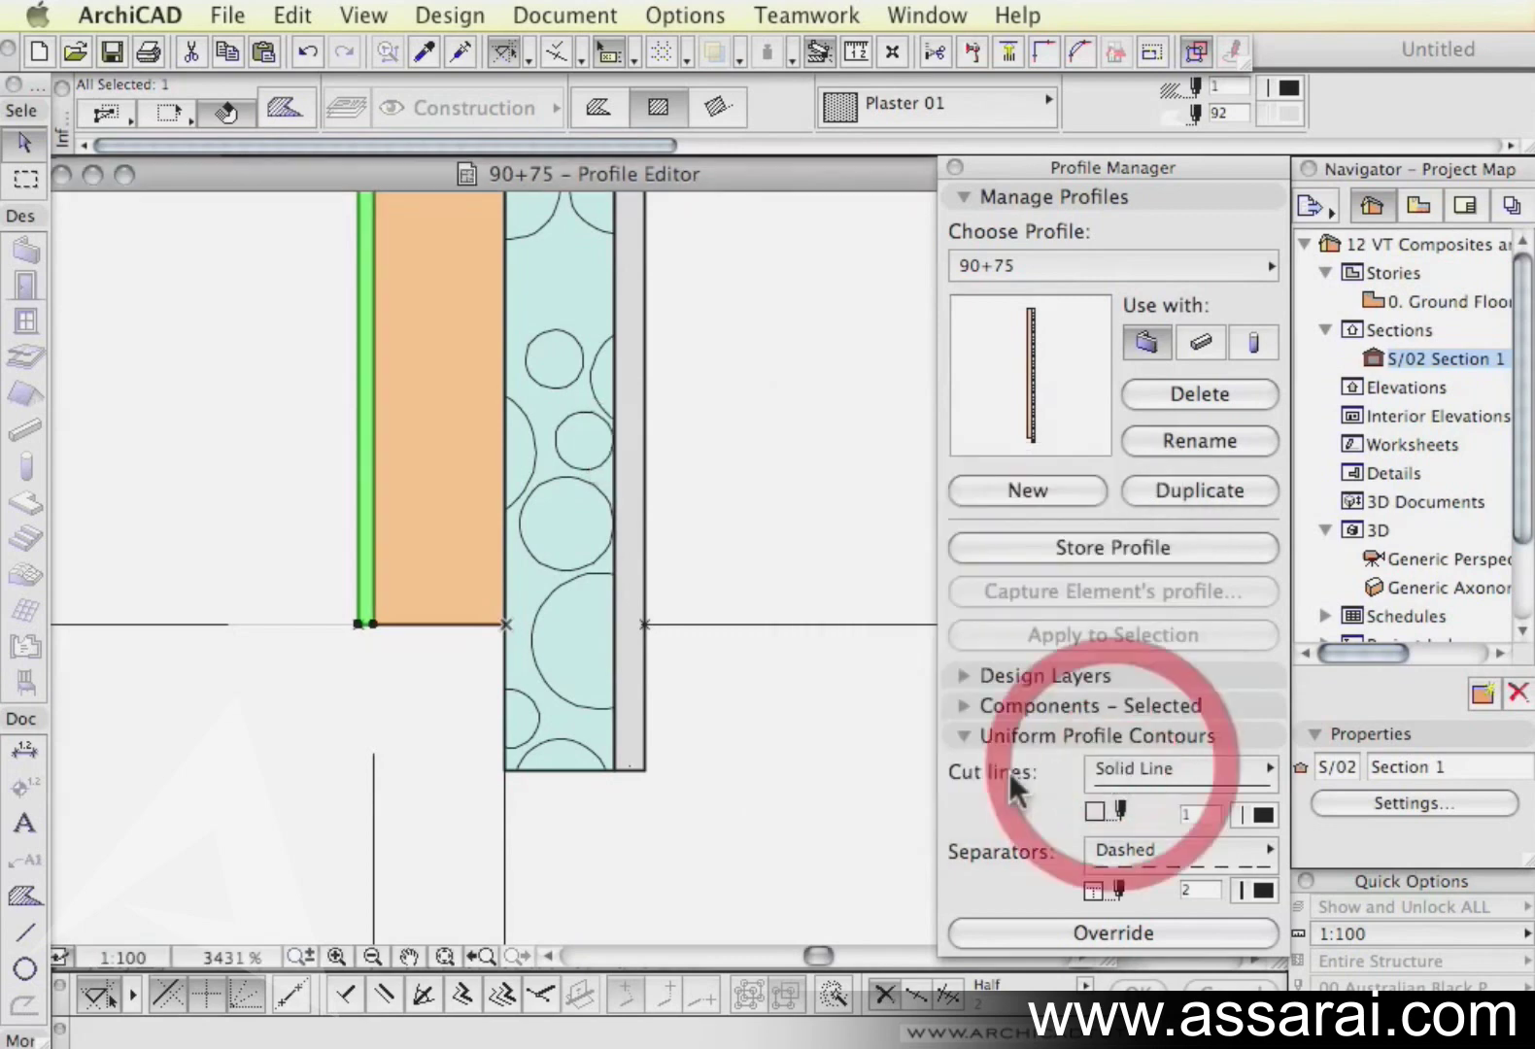
{"action": "scroll", "coordinate": [769, 623], "scroll_direction": "down", "scroll_amount": 5}
{"action": "left_click", "coordinate": [769, 622]}
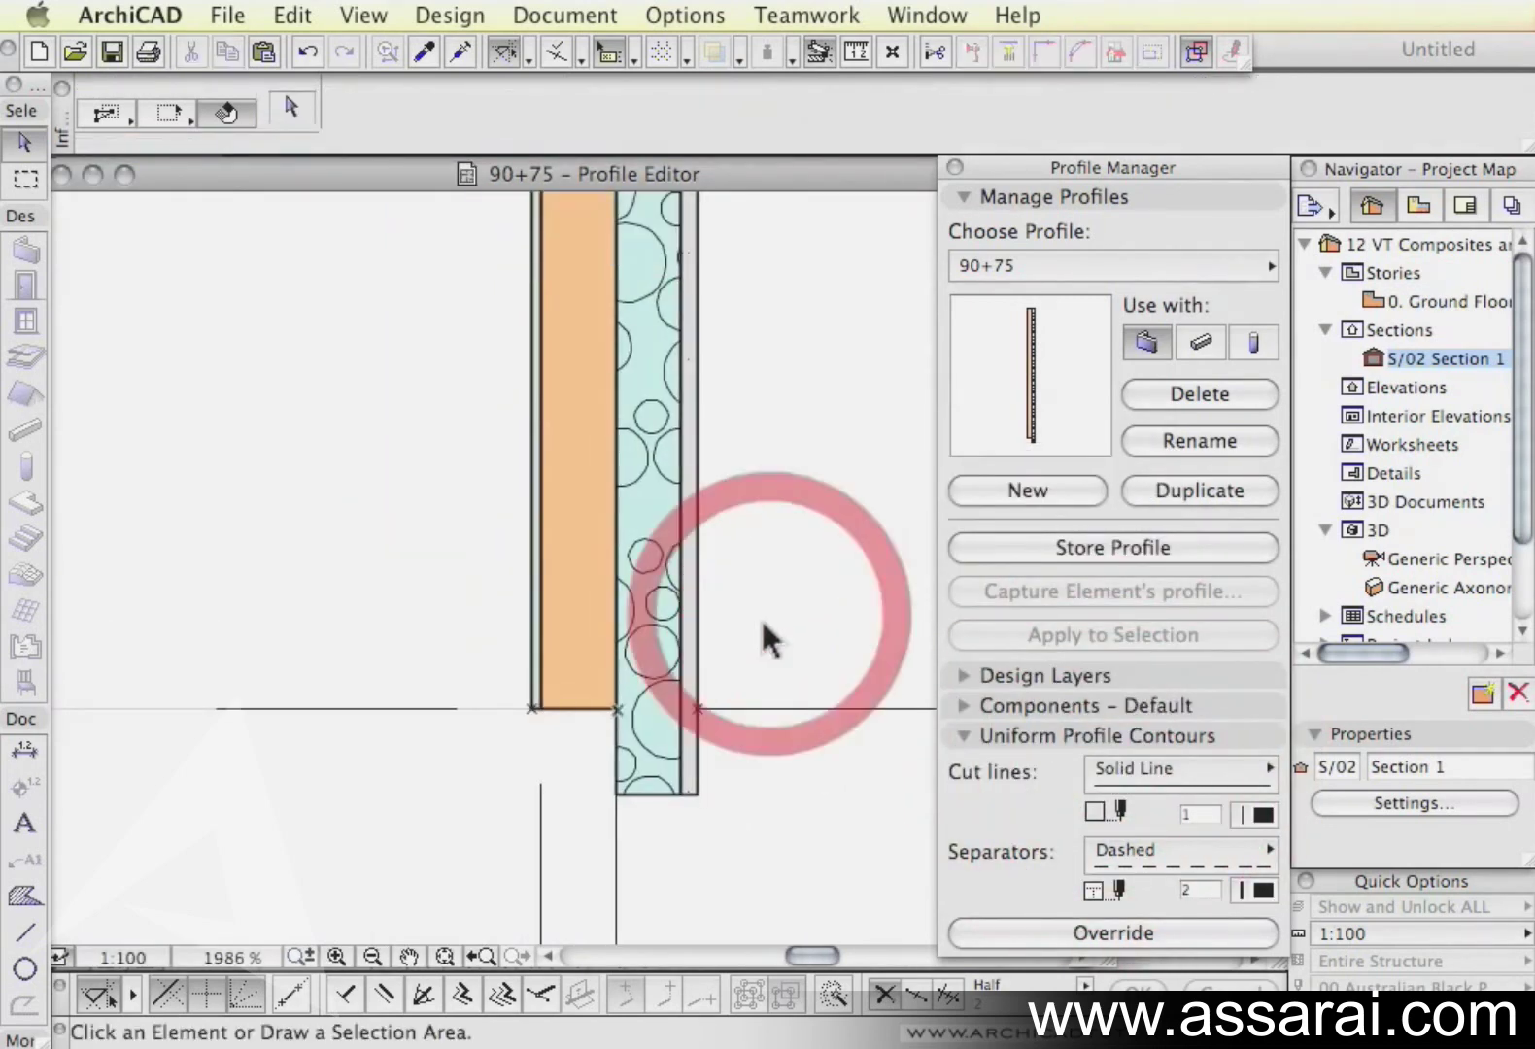
{"action": "scroll", "coordinate": [766, 621], "scroll_direction": "down", "scroll_amount": 5}
{"action": "scroll", "coordinate": [777, 534], "scroll_direction": "up", "scroll_amount": 5}
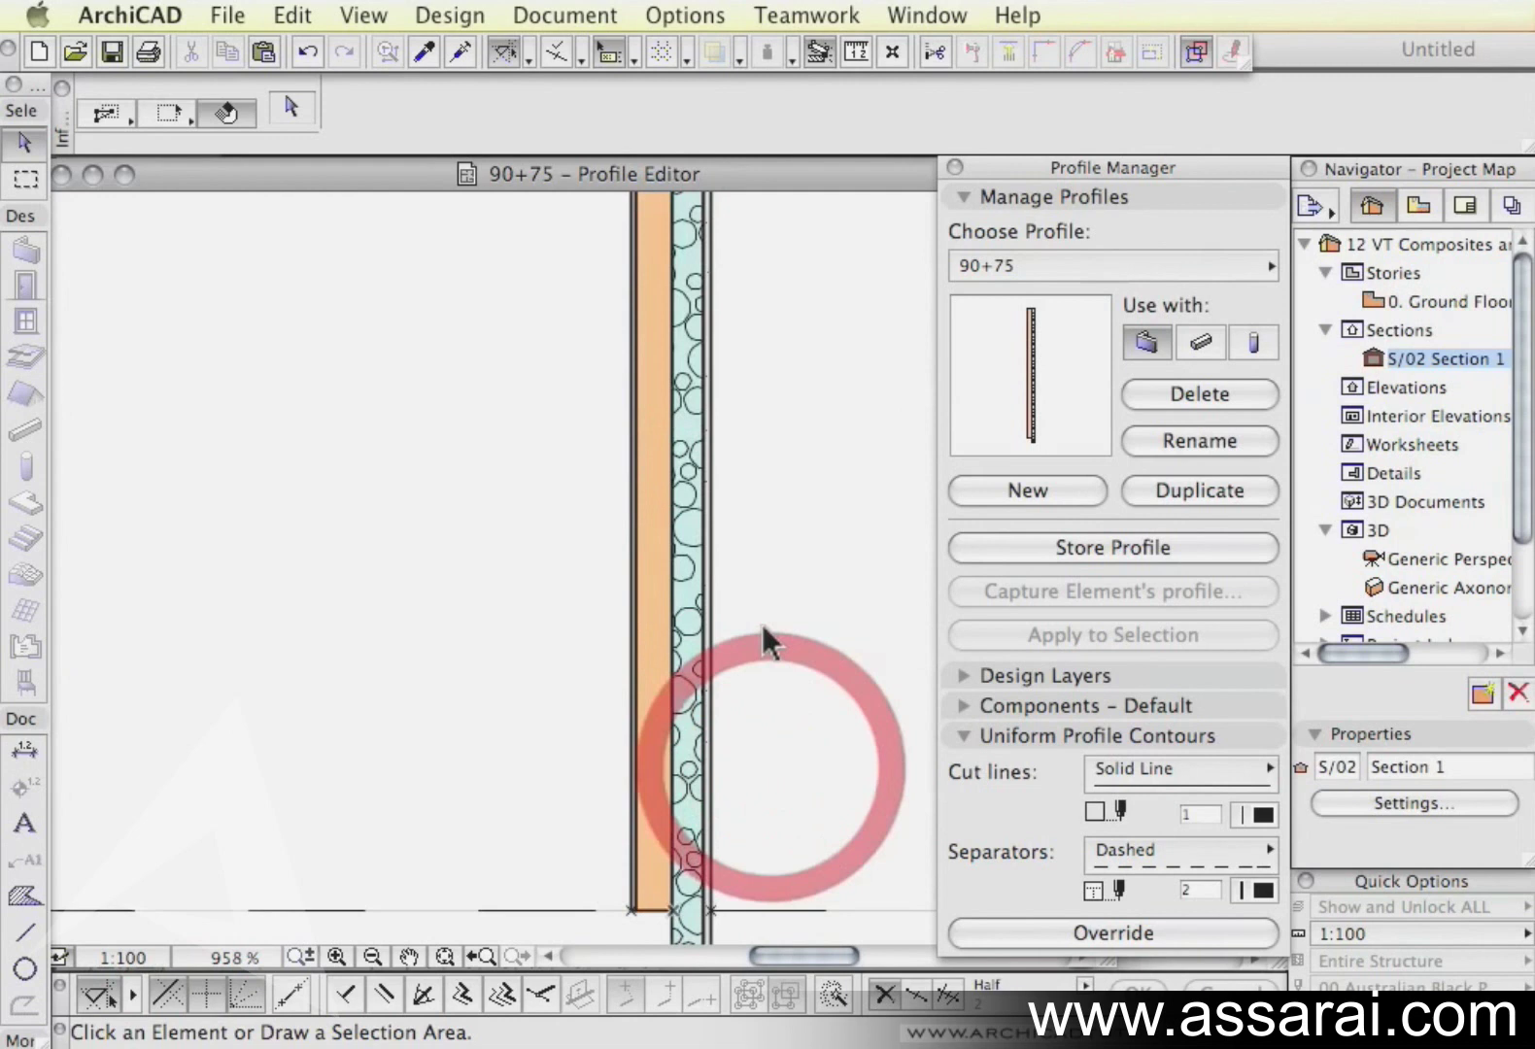
{"action": "scroll", "coordinate": [744, 534], "scroll_direction": "down", "scroll_amount": 5}
{"action": "middle_click_drag", "start_coordinate": [745, 533], "coordinate": [753, 670]}
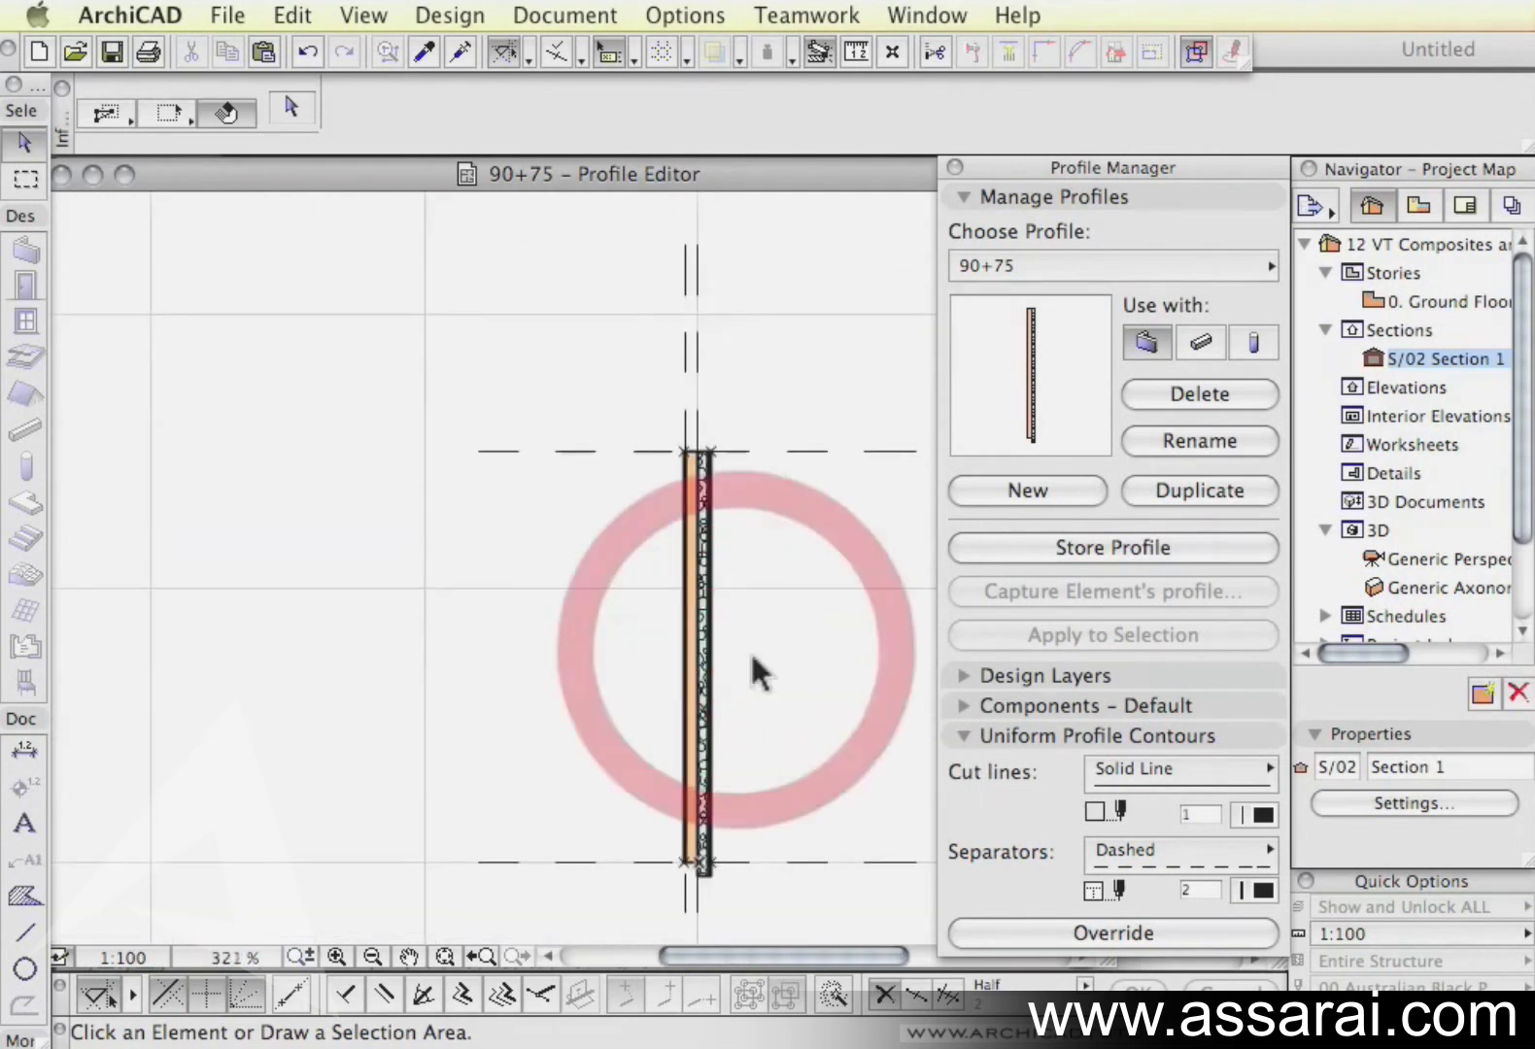
{"action": "scroll", "coordinate": [714, 879], "scroll_direction": "up", "scroll_amount": 3}
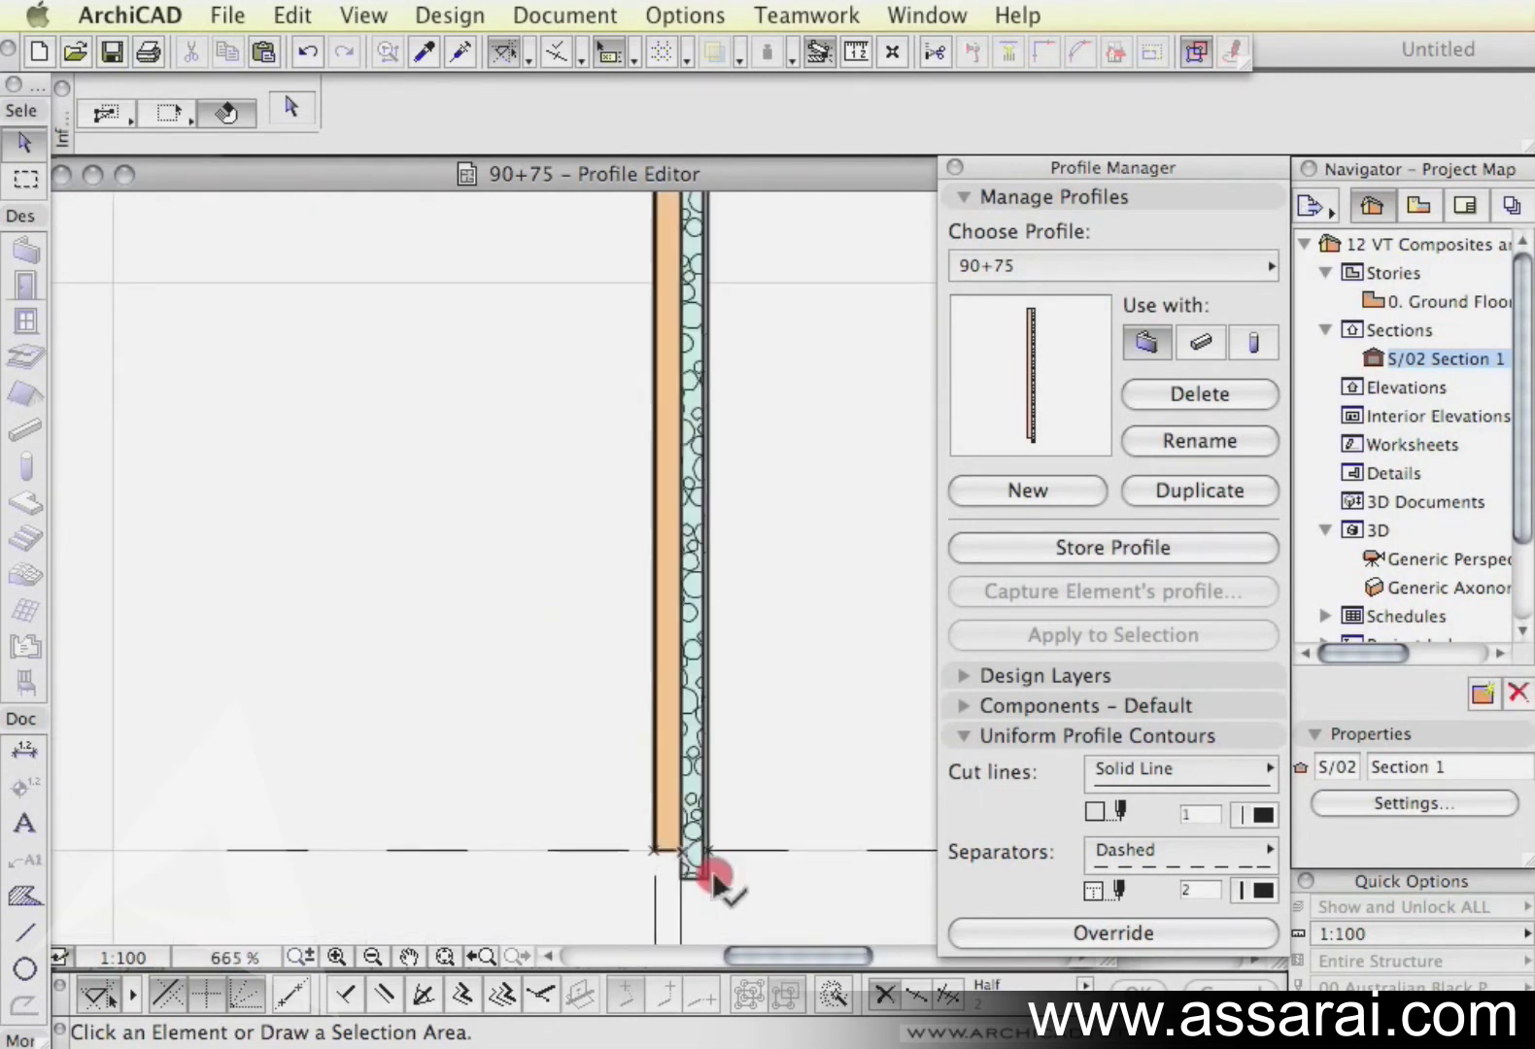
{"action": "scroll", "coordinate": [739, 632], "scroll_direction": "up", "scroll_amount": 10}
{"action": "scroll", "coordinate": [704, 384], "scroll_direction": "up", "scroll_amount": 3}
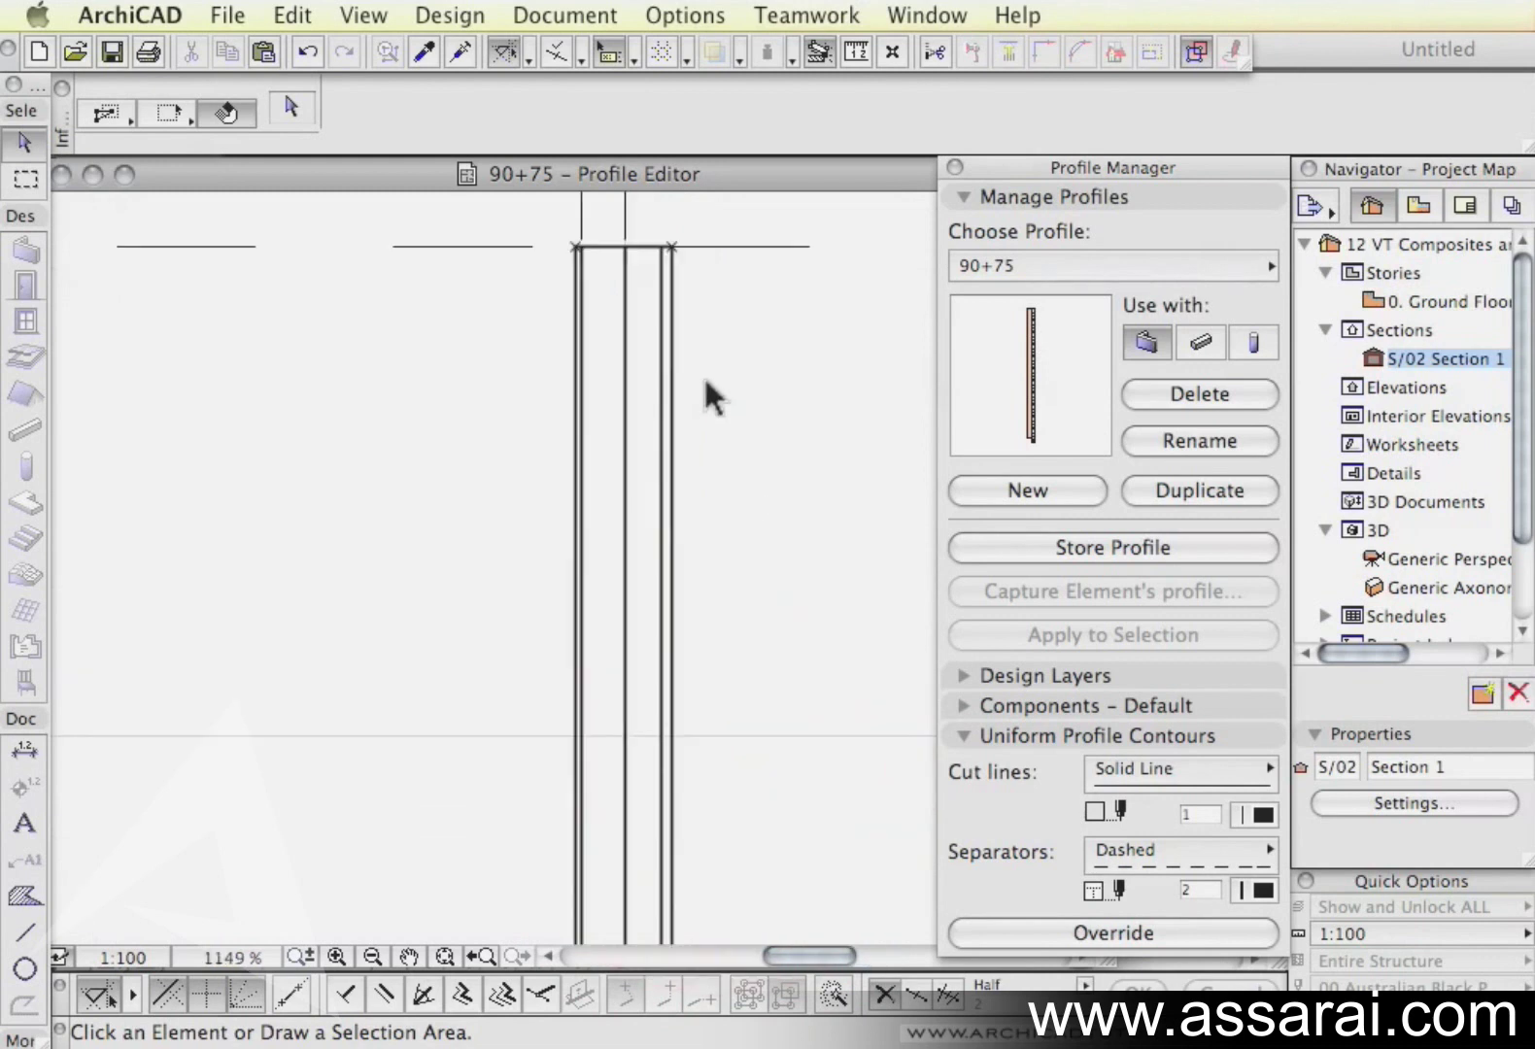
{"action": "middle_click_drag", "start_coordinate": [704, 376], "coordinate": [680, 521]}
{"action": "scroll", "coordinate": [735, 476], "scroll_direction": "up", "scroll_amount": 3}
{"action": "scroll", "coordinate": [788, 524], "scroll_direction": "up", "scroll_amount": 1}
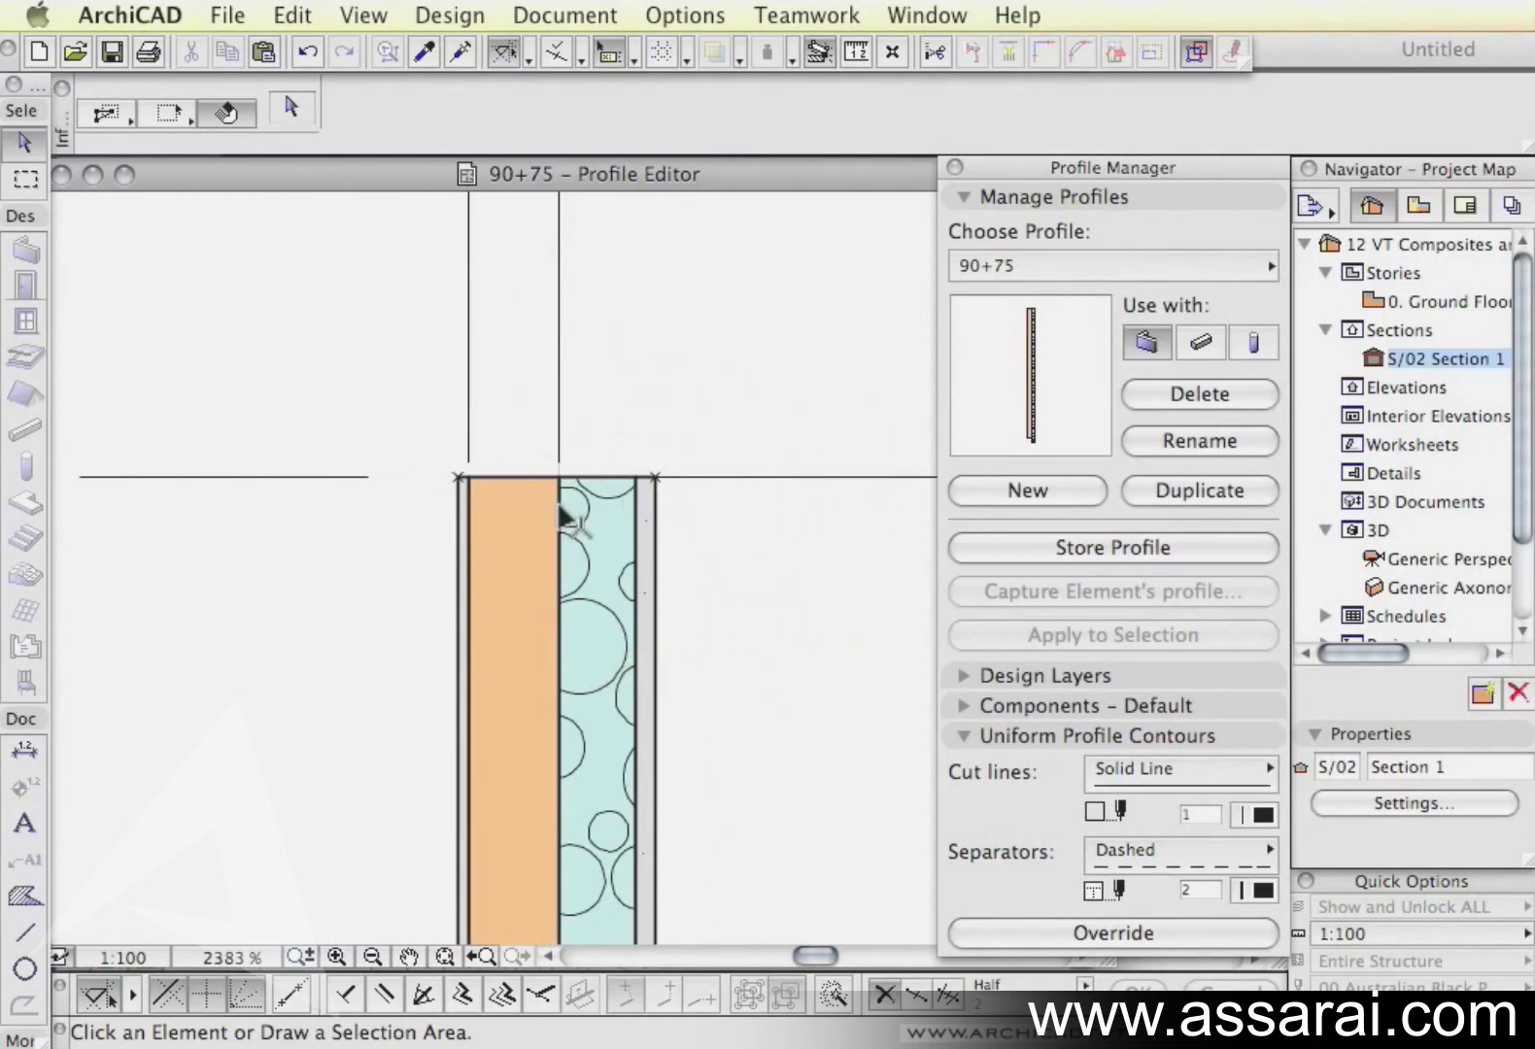
- Offset the foam insulation fill's top edge down by 70
{"action": "middle_click_drag", "start_coordinate": [686, 545], "coordinate": [771, 488]}
{"action": "scroll", "coordinate": [700, 545], "scroll_direction": "up", "scroll_amount": 2}
{"action": "left_click", "coordinate": [559, 454]}
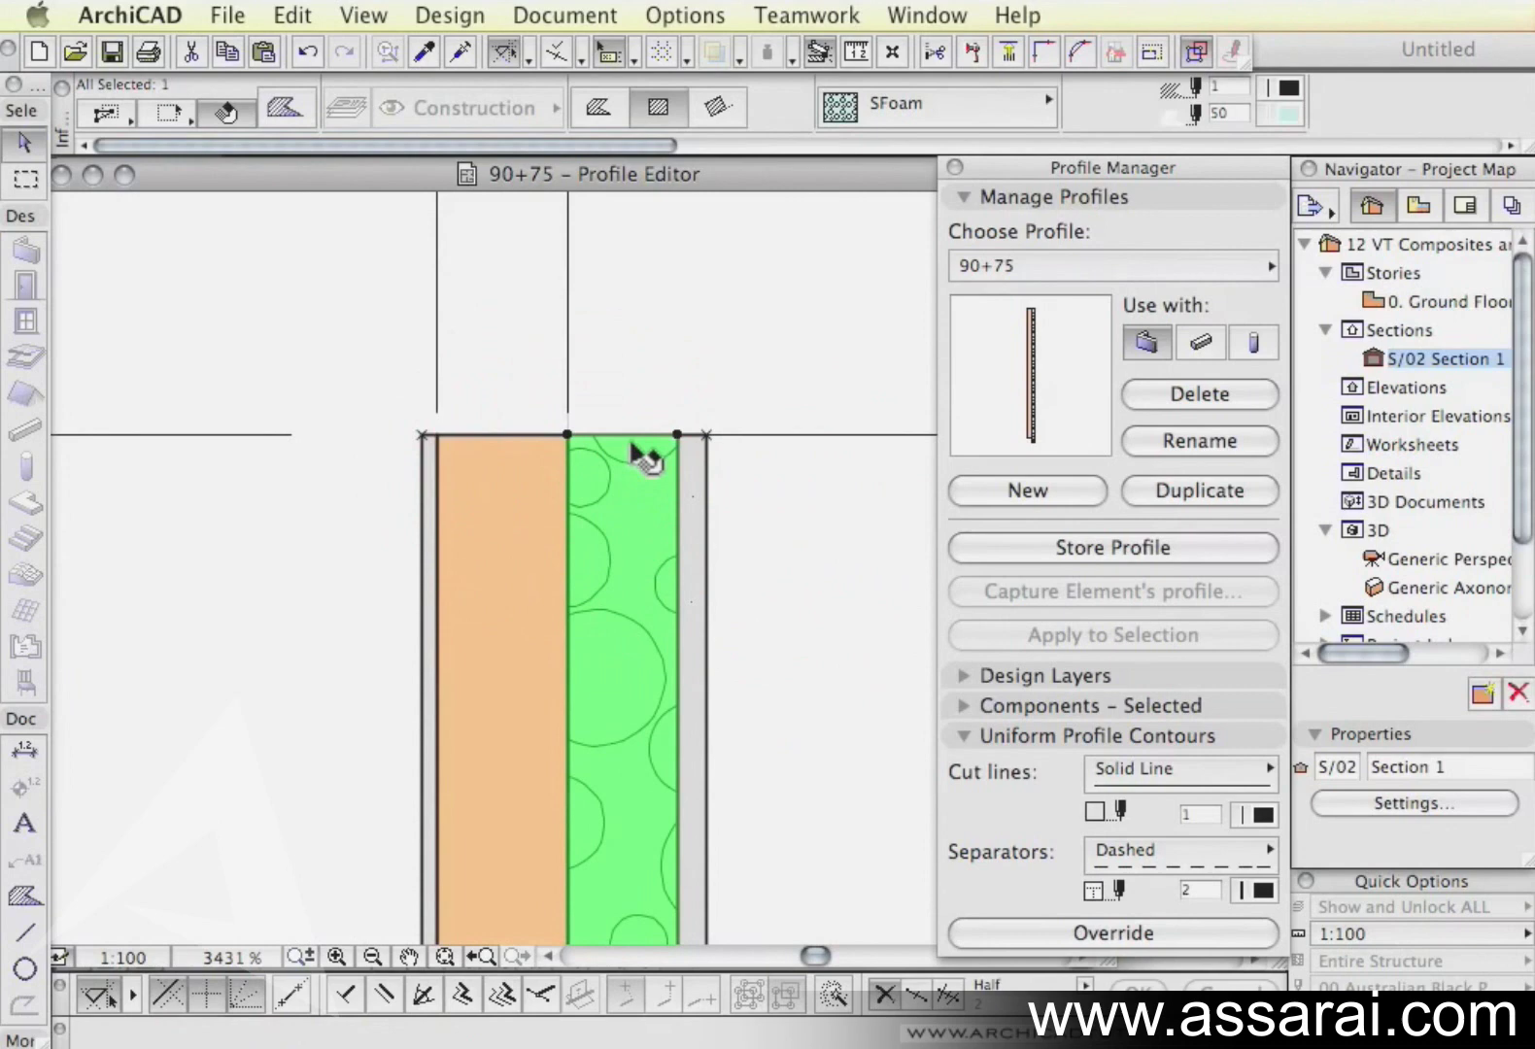
{"action": "left_click", "coordinate": [631, 433]}
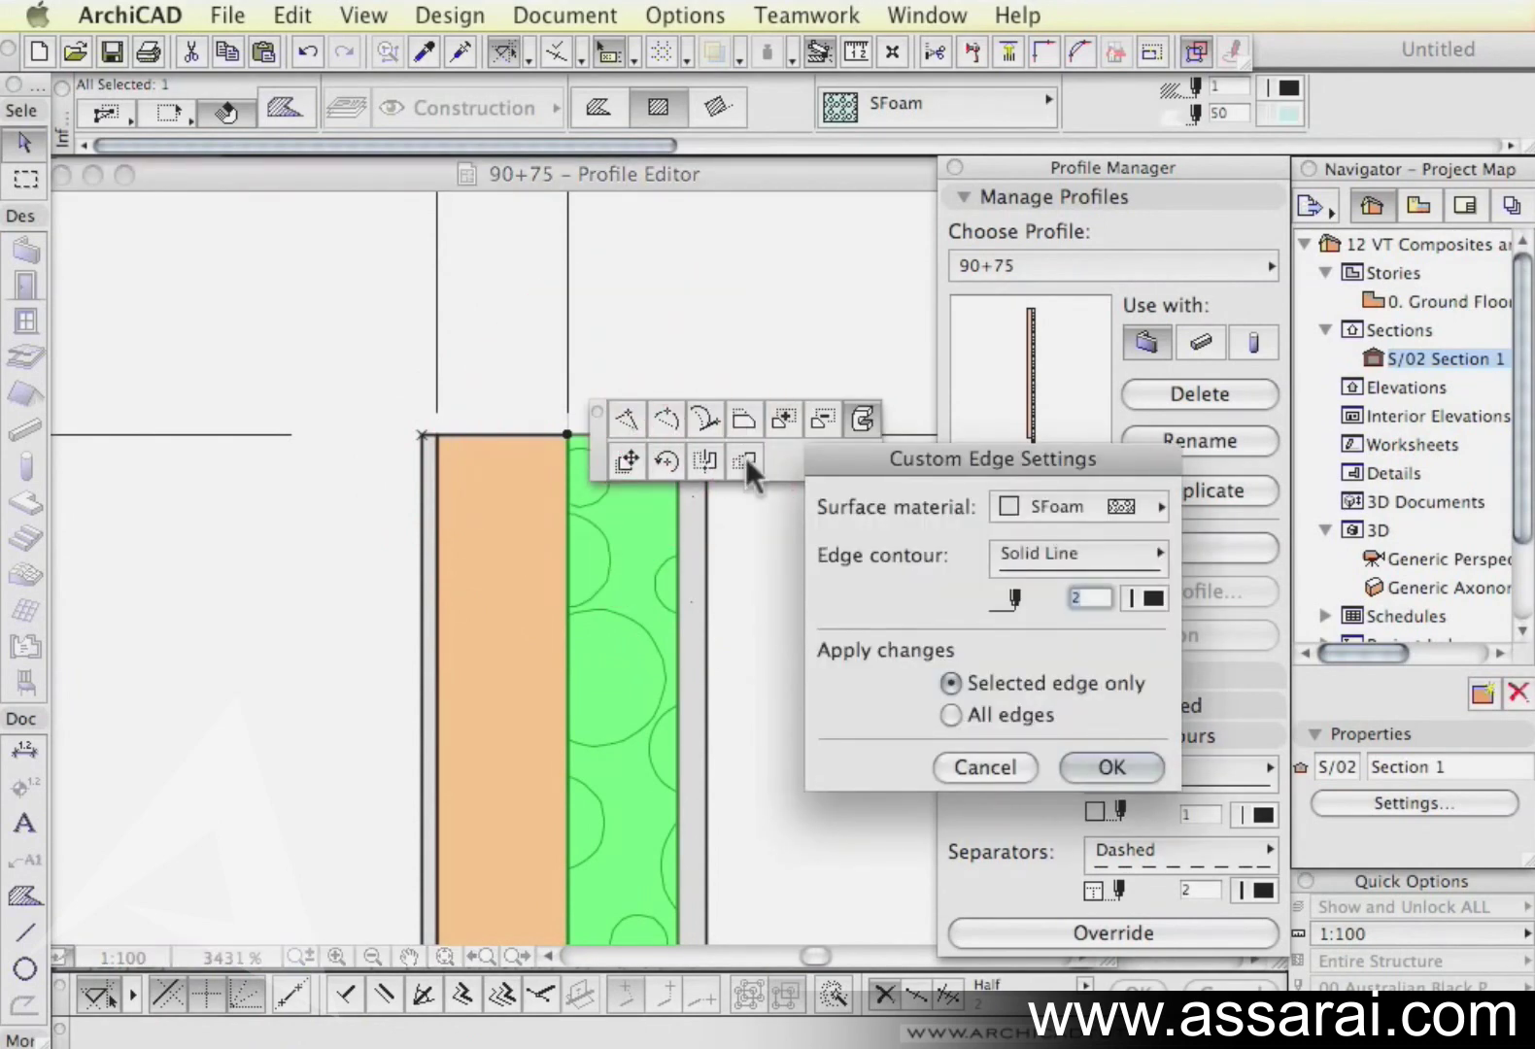
{"action": "left_click", "coordinate": [987, 763]}
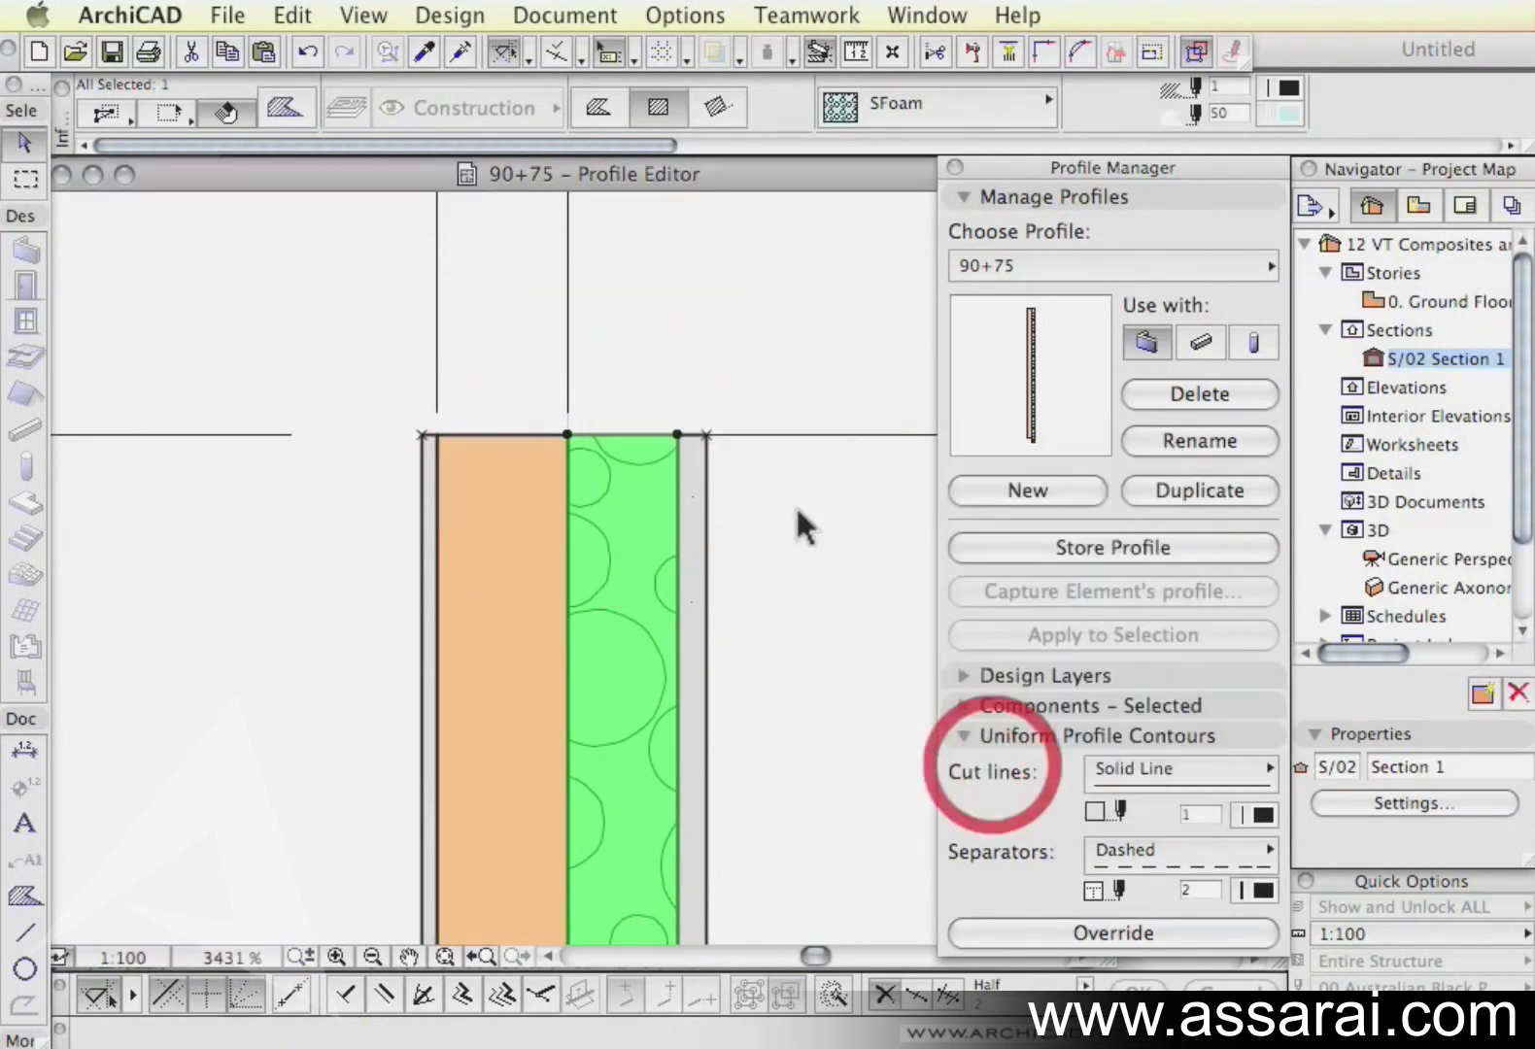
{"action": "left_click", "coordinate": [630, 433]}
{"action": "left_click", "coordinate": [744, 419]}
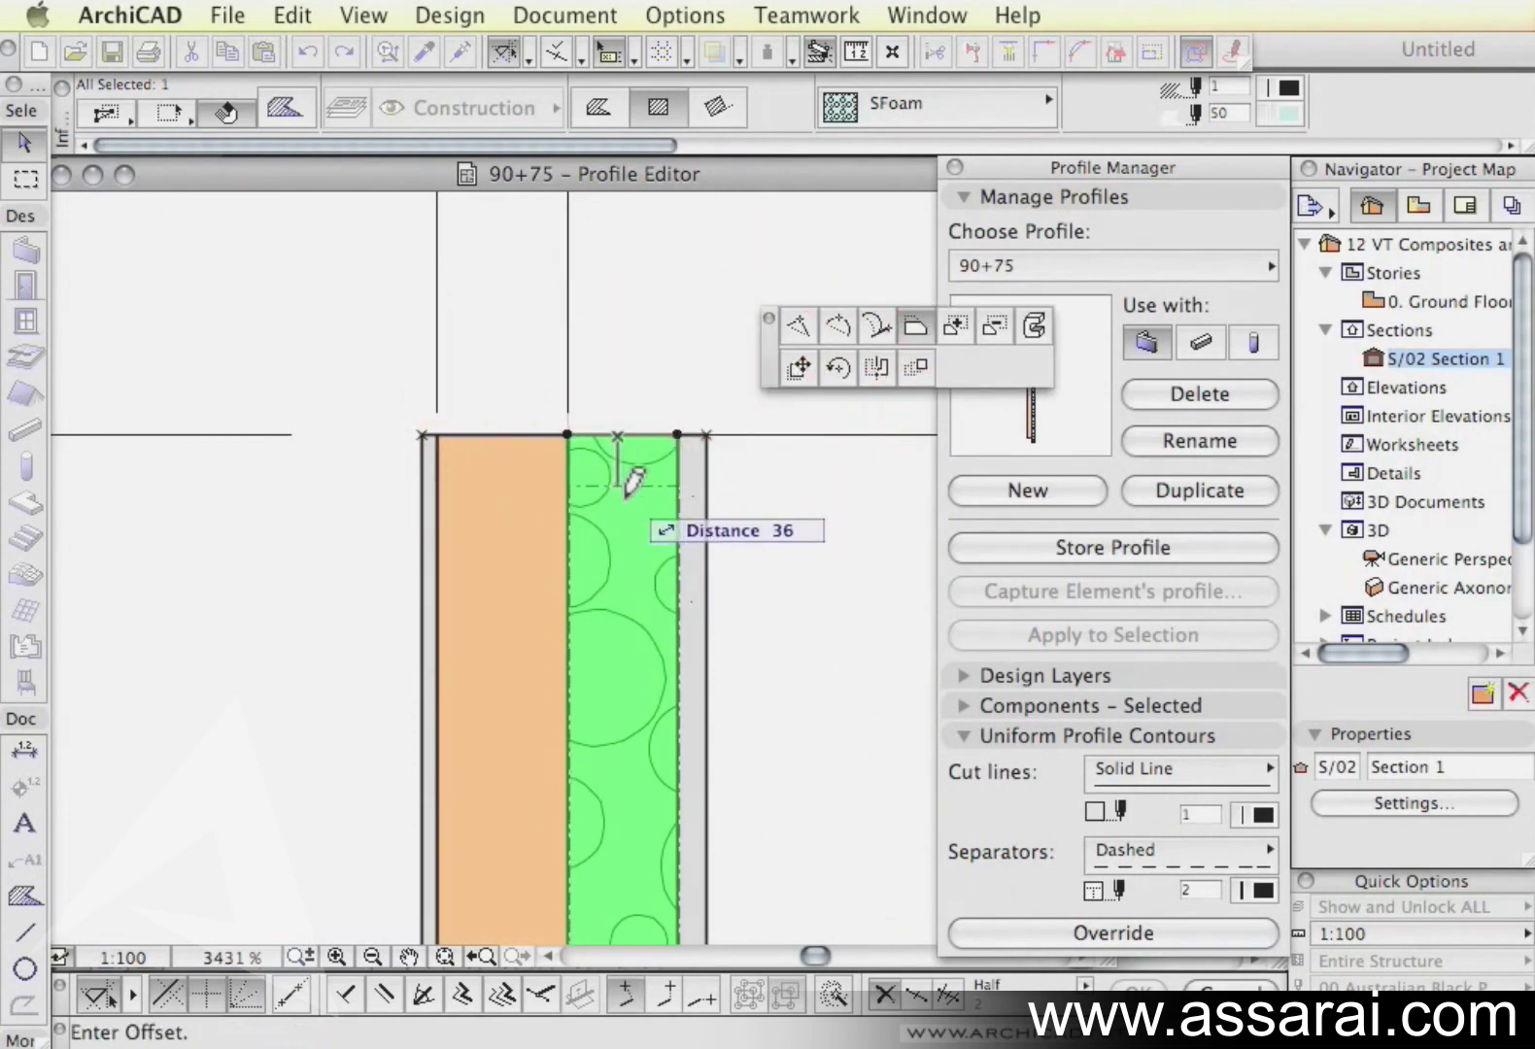
{"action": "type", "text": "70"}
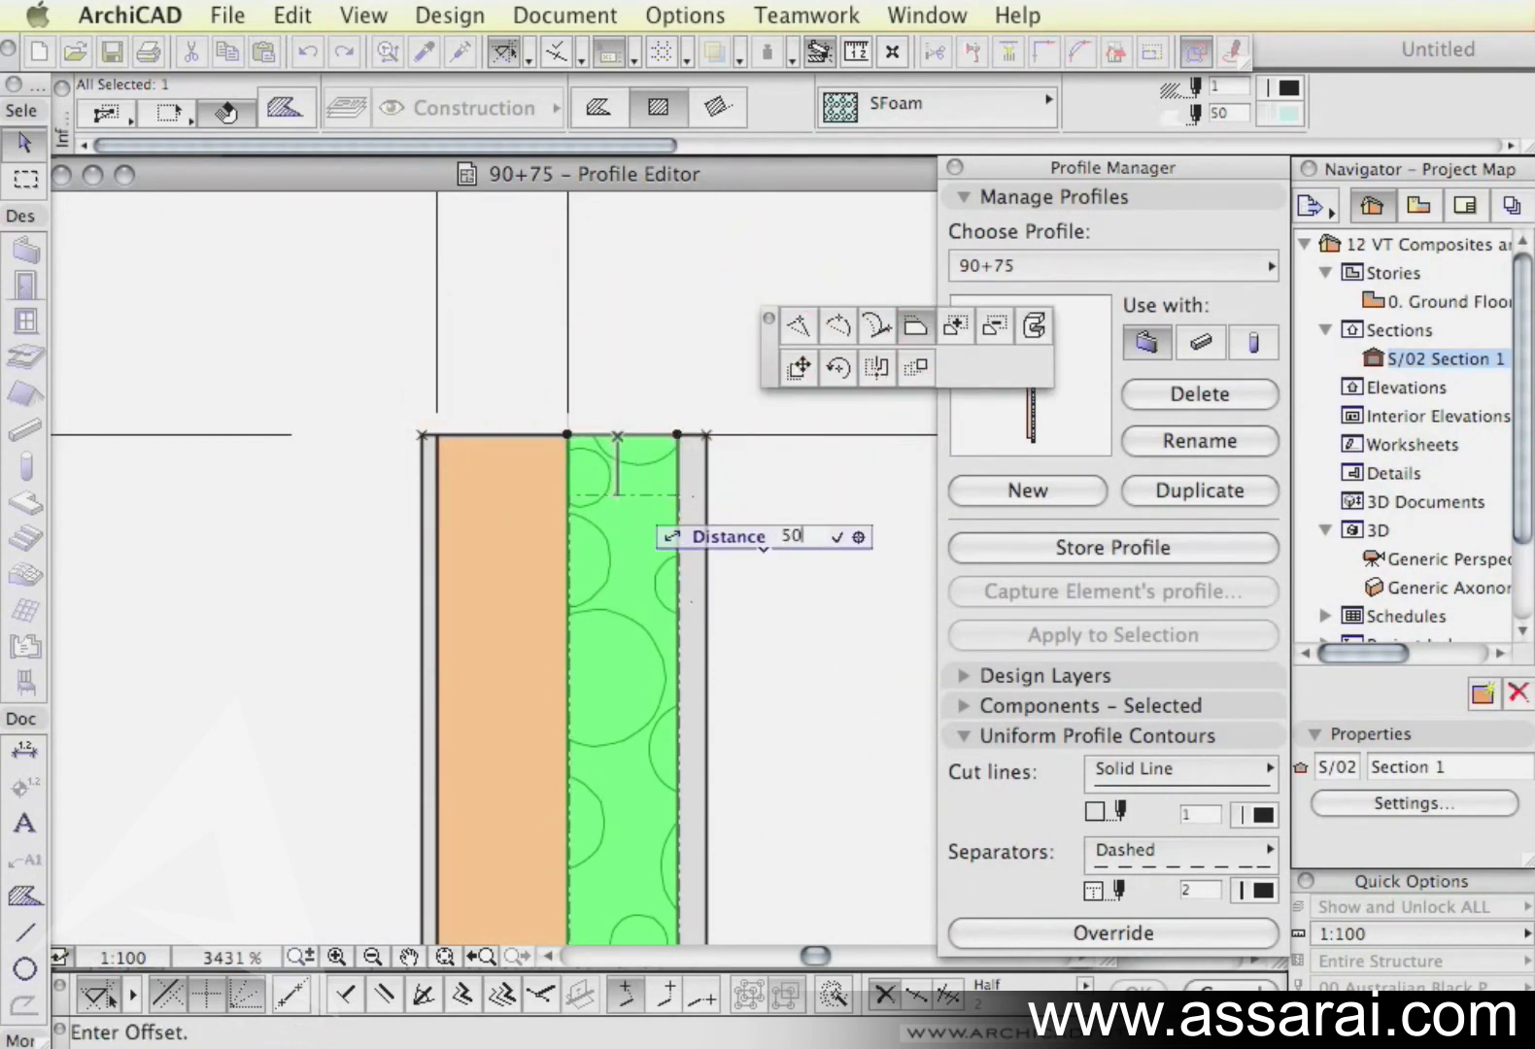
{"action": "key", "text": "Return"}
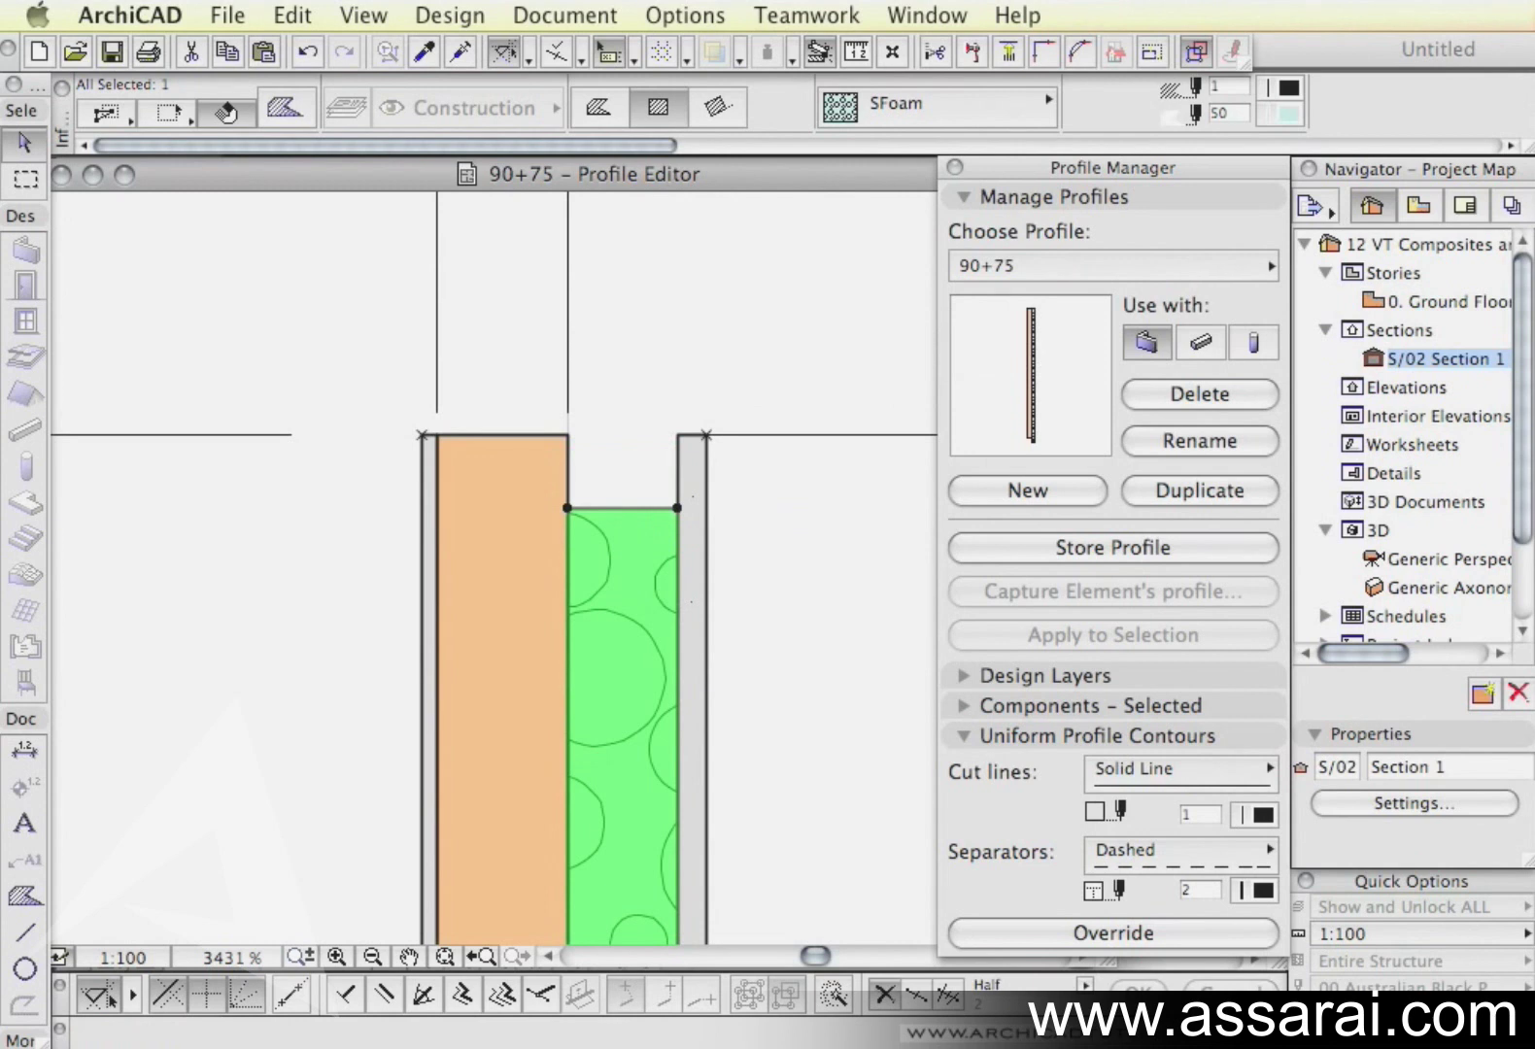
- Offset the outer render strip's top edge down by 70 to match the foam
{"action": "left_click", "coordinate": [693, 680]}
{"action": "left_click", "coordinate": [678, 583]}
{"action": "left_click", "coordinate": [915, 327]}
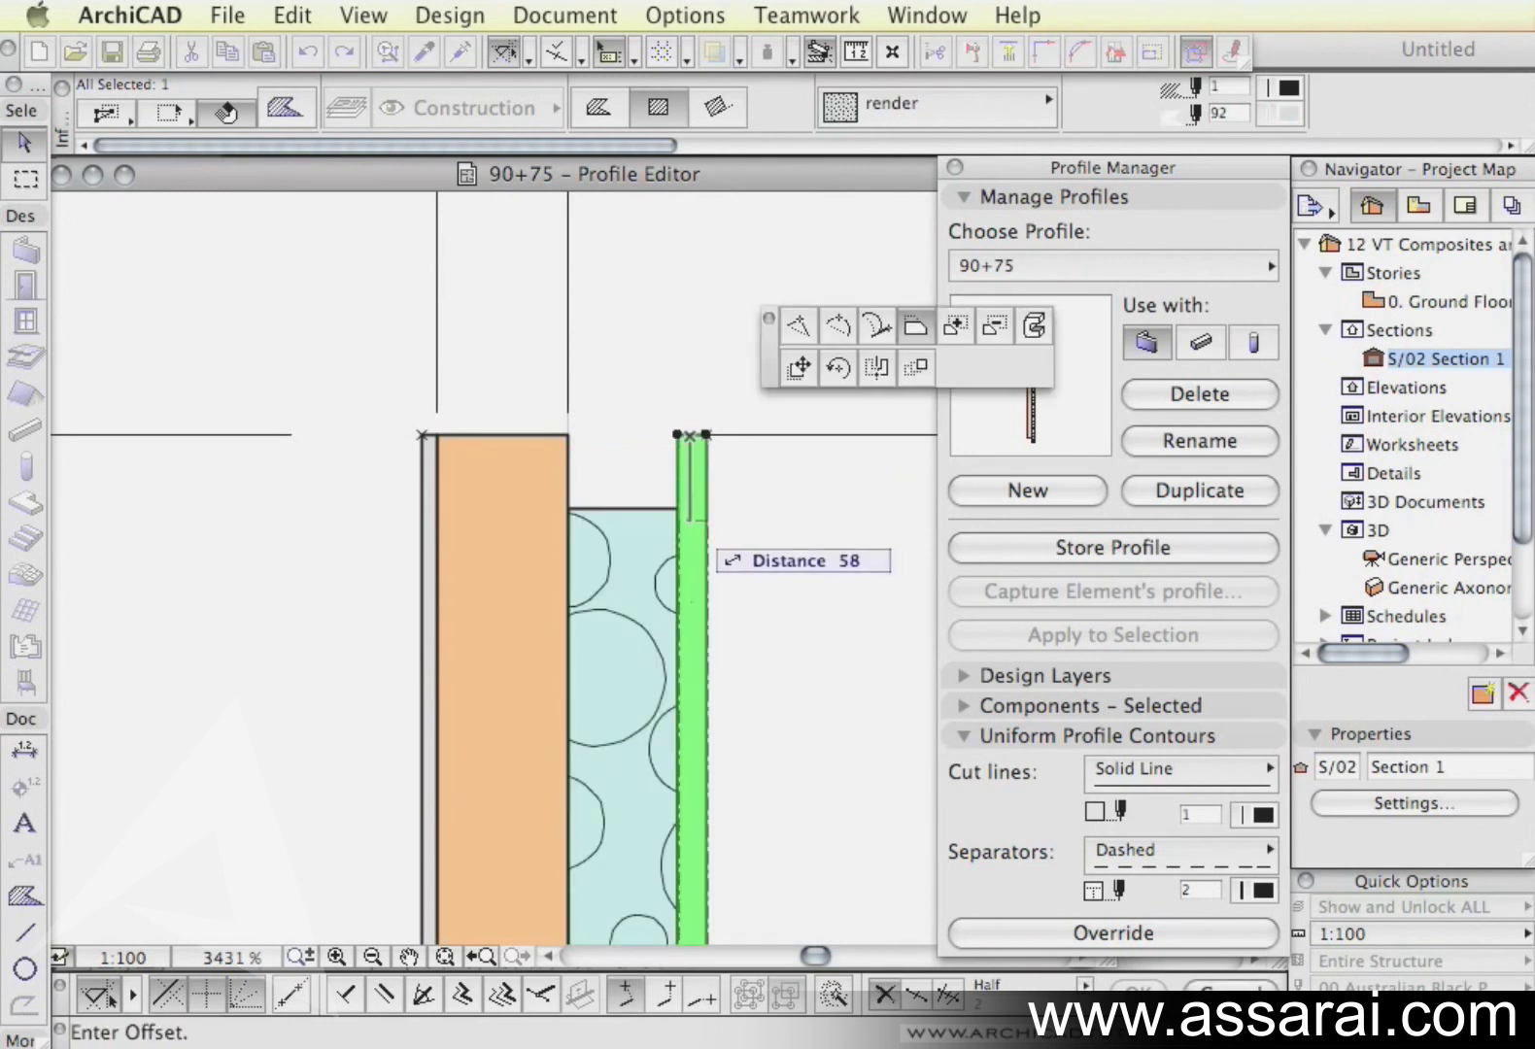
{"action": "type", "text": "70"}
{"action": "key", "text": "Return"}
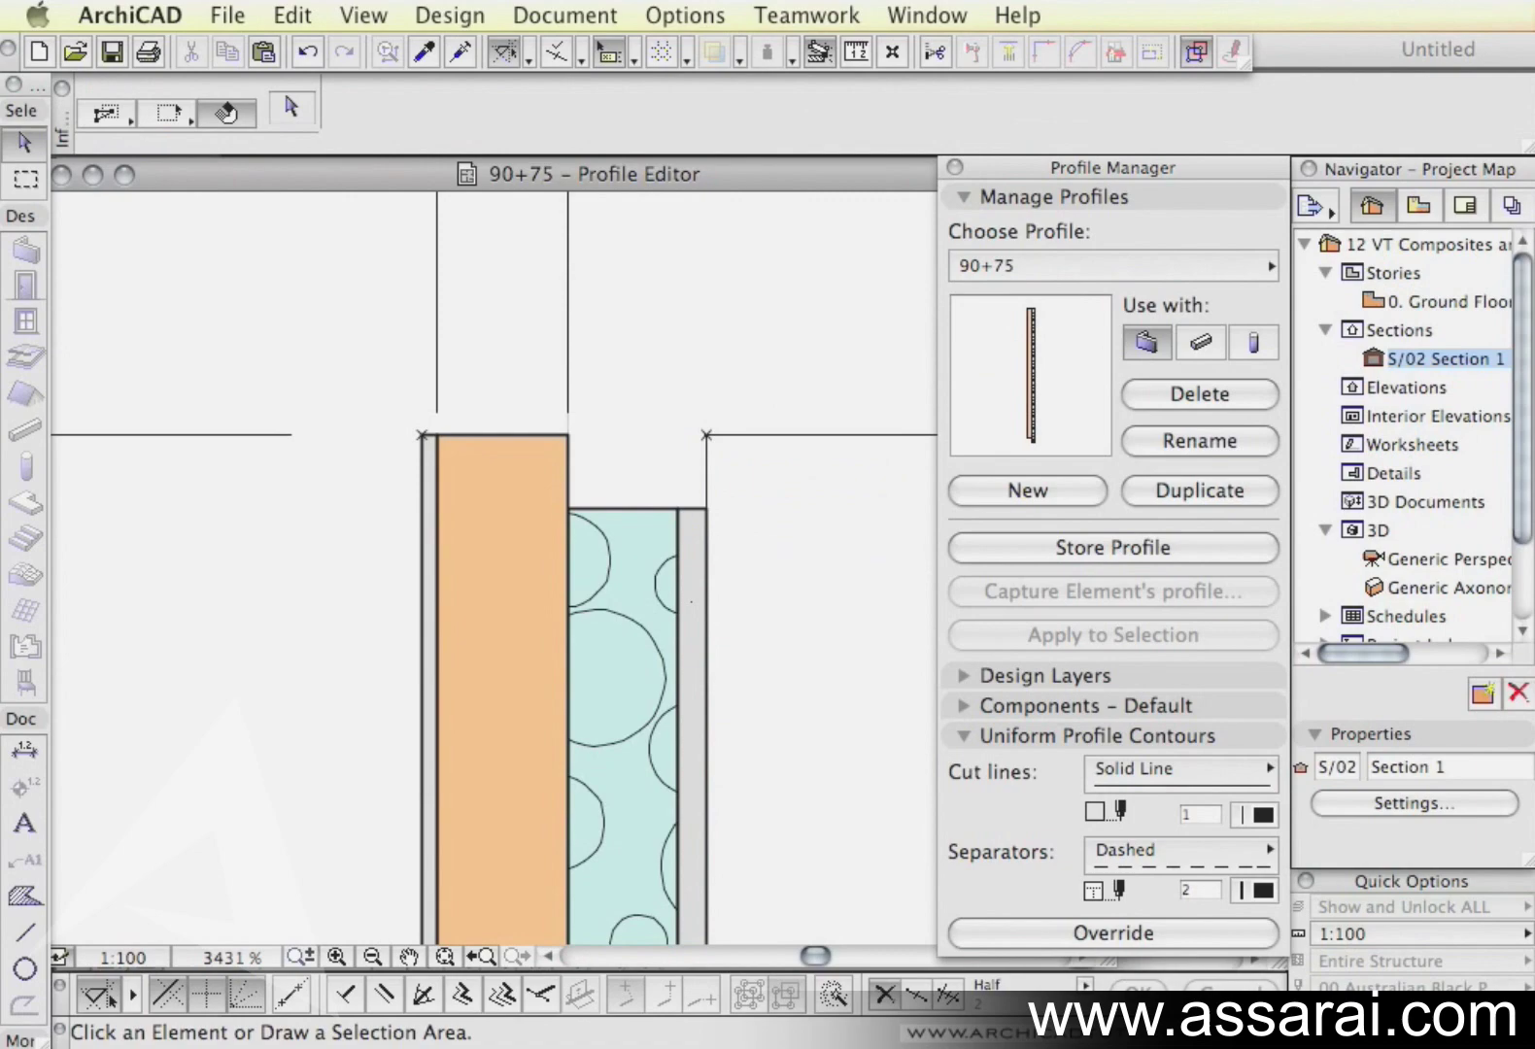
{"action": "scroll", "coordinate": [343, 391], "scroll_direction": "down", "scroll_amount": 3}
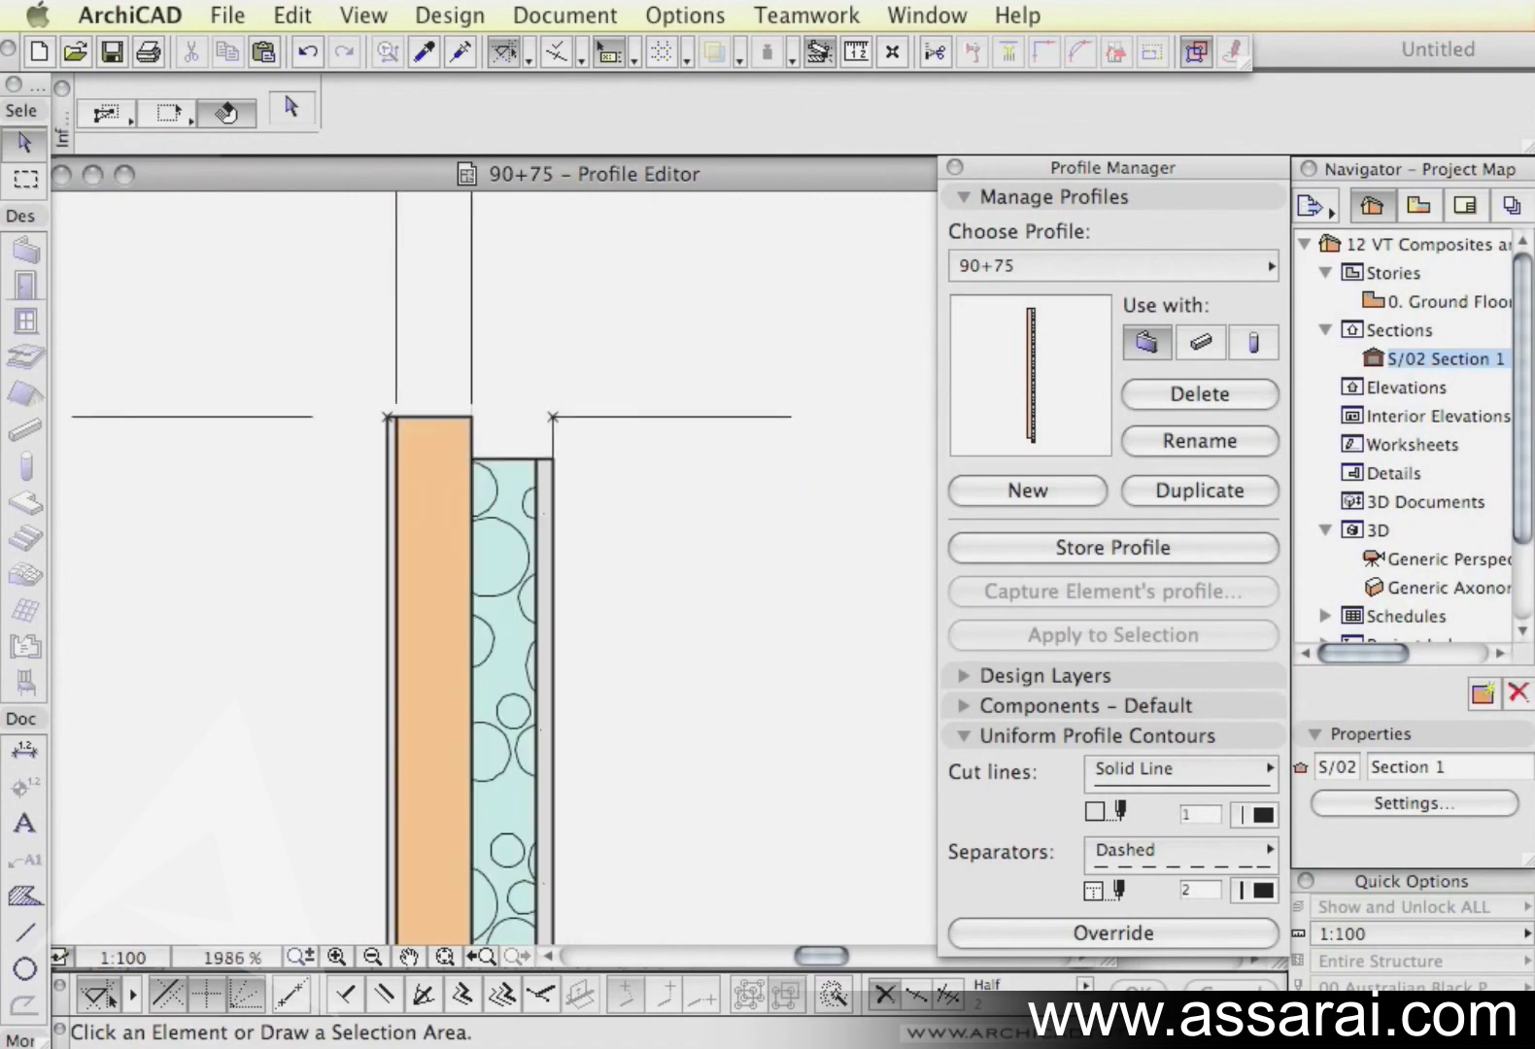